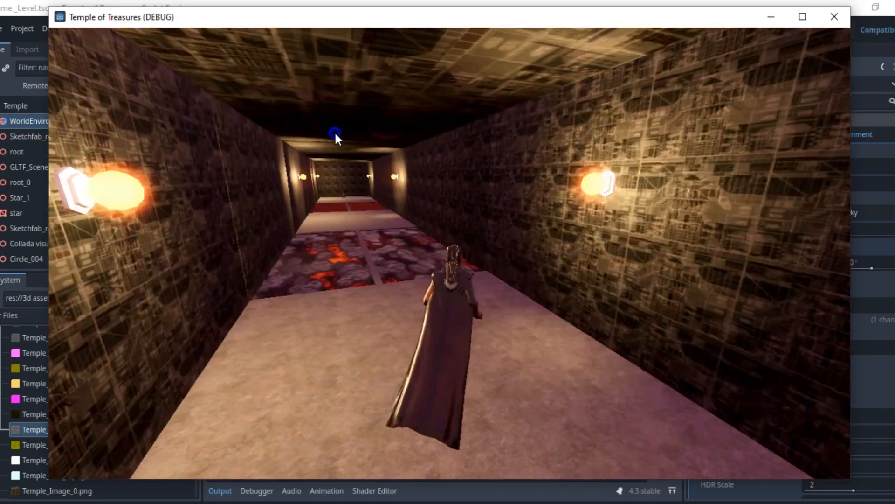
# - Run the character along the temple corridor in the running Temple of Treasures game to preview the level
pyautogui.press('Left')
pyautogui.press('Right')
pyautogui.press('Left')
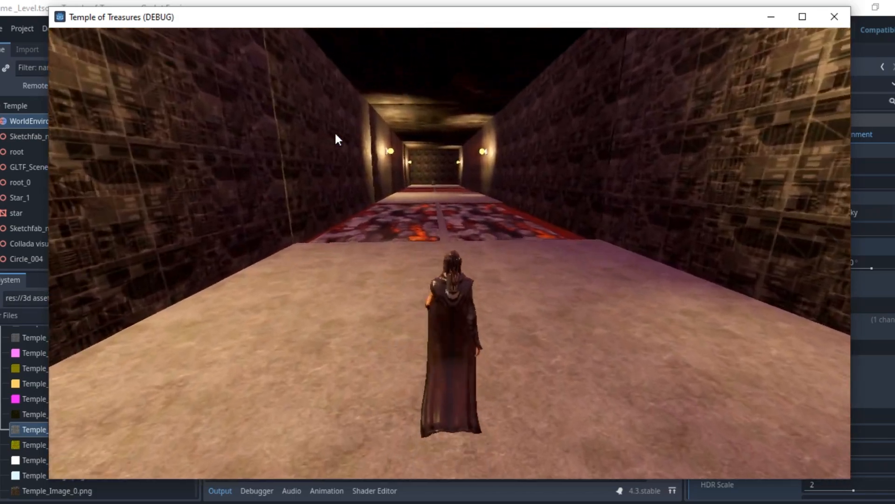
pyautogui.press('Up')
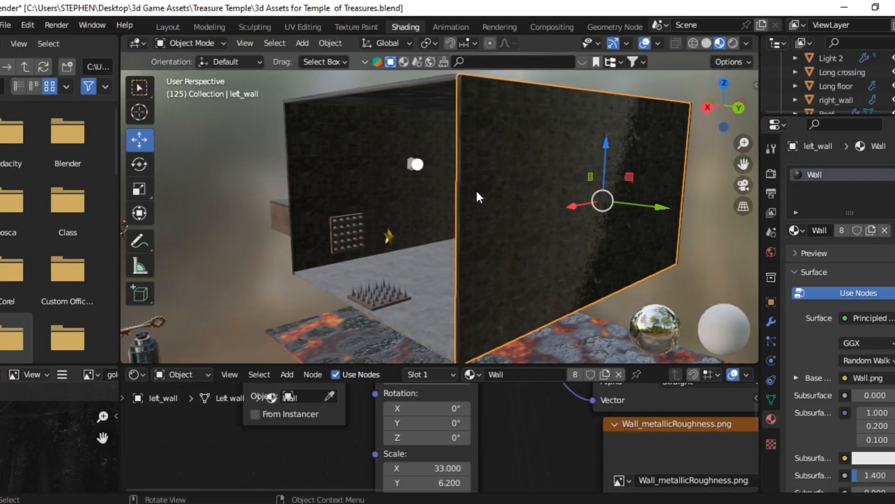
# - Switch to Blender, view the temple room from several angles, and bring up the right wall's object properties
pyautogui.scroll(-4, 475, 191)
pyautogui.moveTo(483, 198); pyautogui.dragTo(471, 153, button='middle')
pyautogui.click(472, 156)
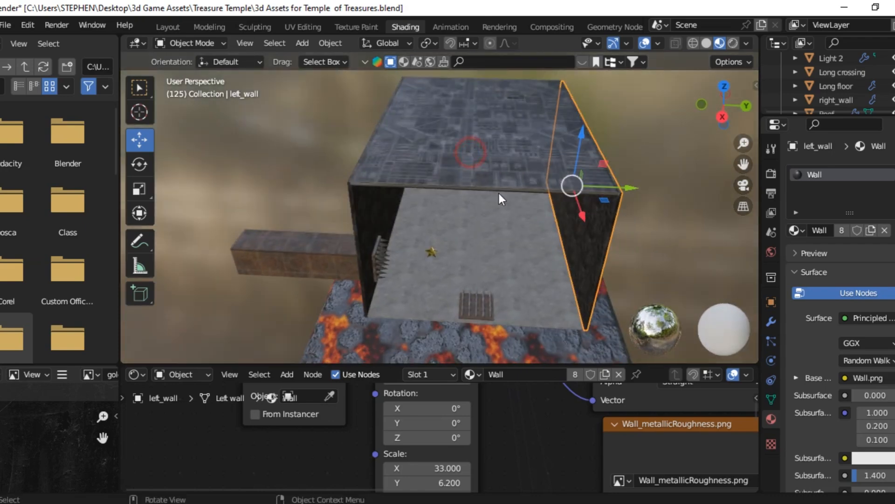
pyautogui.moveTo(499, 193); pyautogui.dragTo(502, 135, button='middle')
pyautogui.click(383, 184)
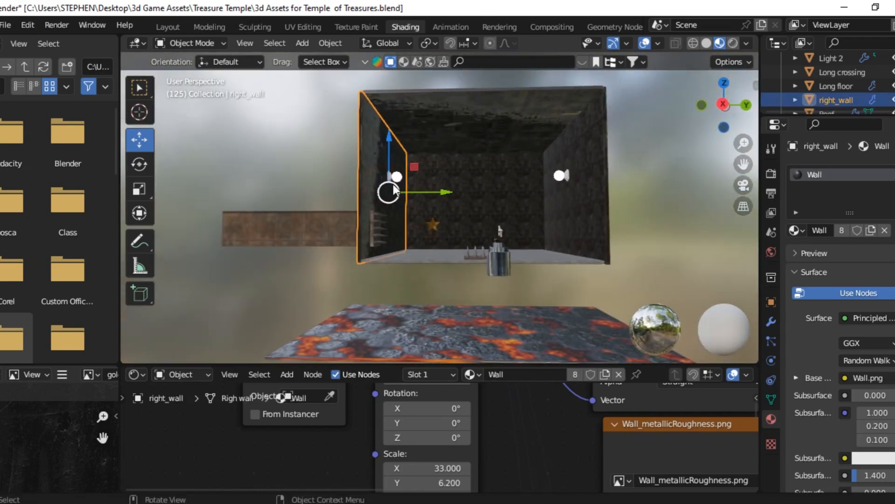
pyautogui.moveTo(384, 184); pyautogui.dragTo(387, 195, button='middle')
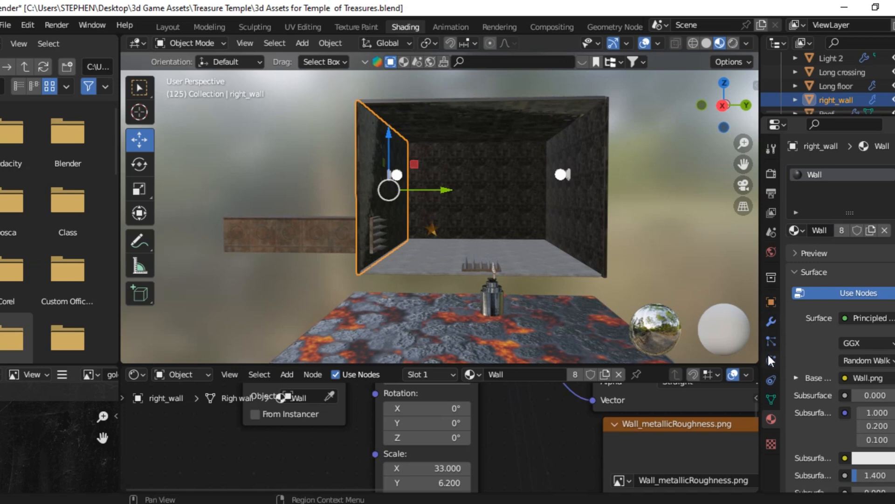
pyautogui.click(771, 306)
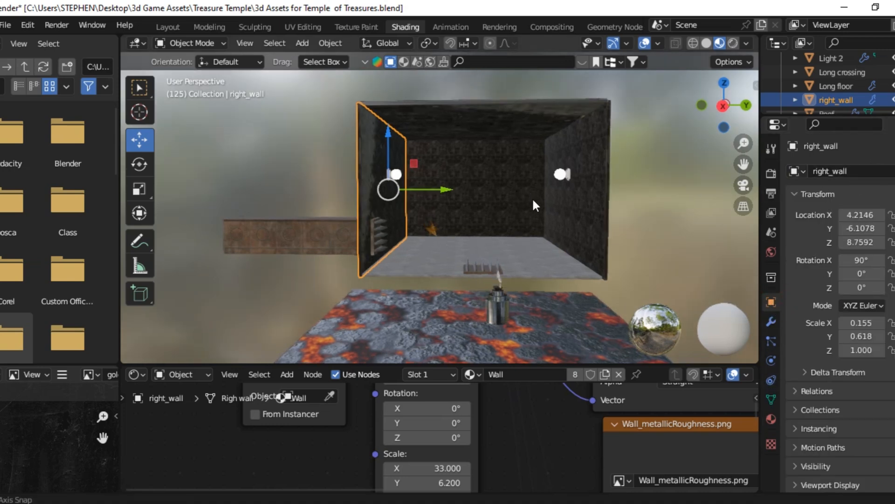
# - Examine the left wall, cover wall and roof of the temple room one after another with their transforms
pyautogui.moveTo(538, 188); pyautogui.dragTo(402, 219, button='middle')
pyautogui.moveTo(312, 217); pyautogui.dragTo(252, 215, button='middle')
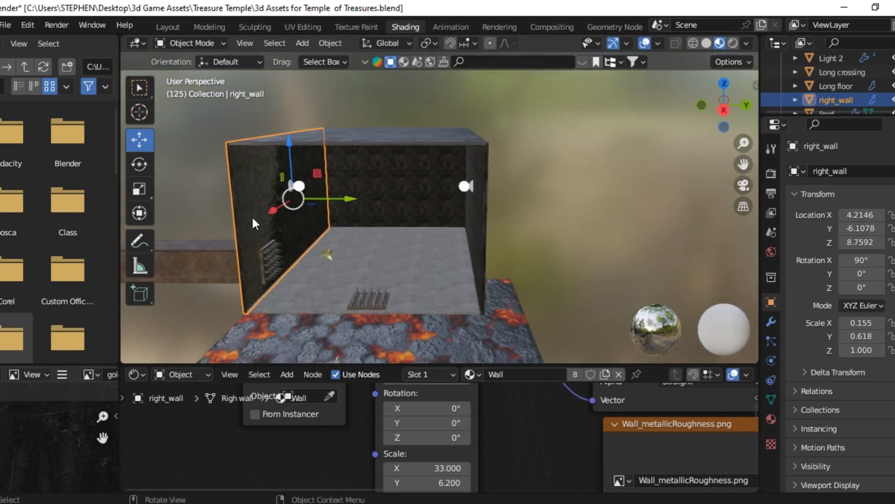
pyautogui.click(490, 222)
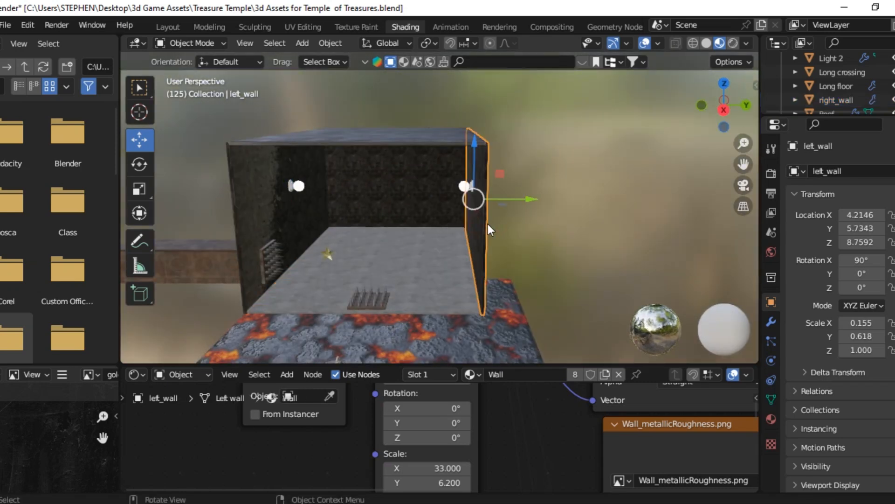
pyautogui.moveTo(488, 224); pyautogui.dragTo(432, 189, button='middle')
pyautogui.click(418, 189)
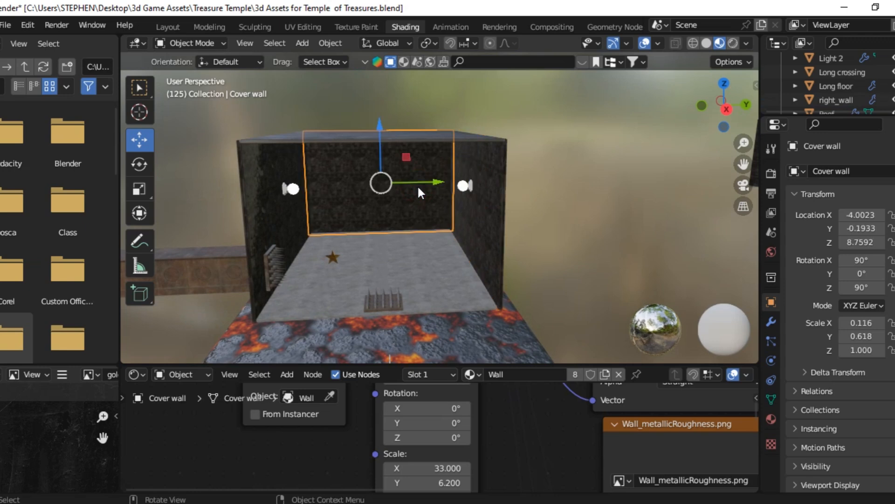
pyautogui.click(372, 137)
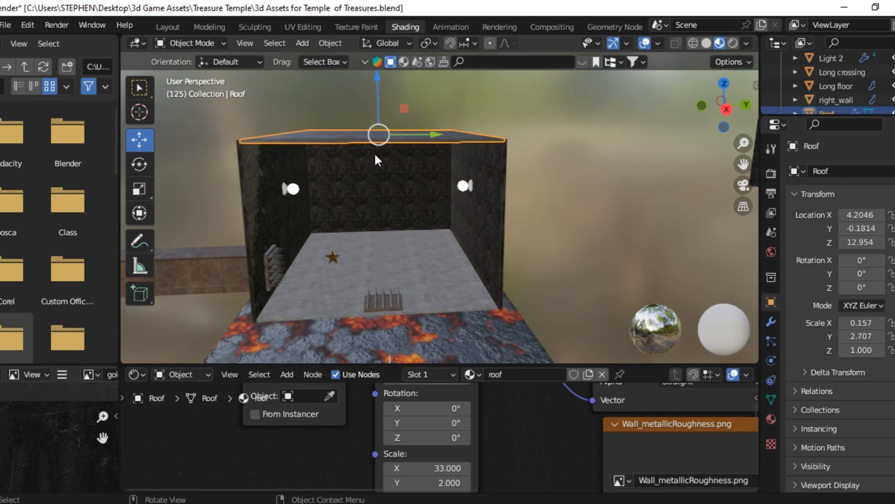
# - Select the floor, enlarge the node editor, and examine the Ground.png image texture node of its material
pyautogui.moveTo(374, 152); pyautogui.dragTo(421, 135, button='middle')
pyautogui.click(450, 173)
pyautogui.moveTo(450, 173); pyautogui.dragTo(455, 227, button='middle')
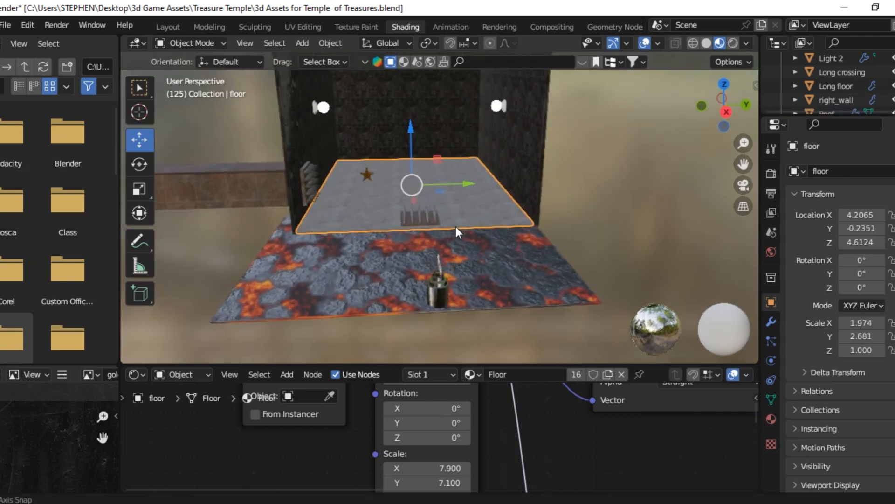
pyautogui.scroll(3, 443, 227)
pyautogui.keyDown('shift'); pyautogui.moveTo(413, 184); pyautogui.dragTo(476, 201, button='middle'); pyautogui.keyUp('shift')
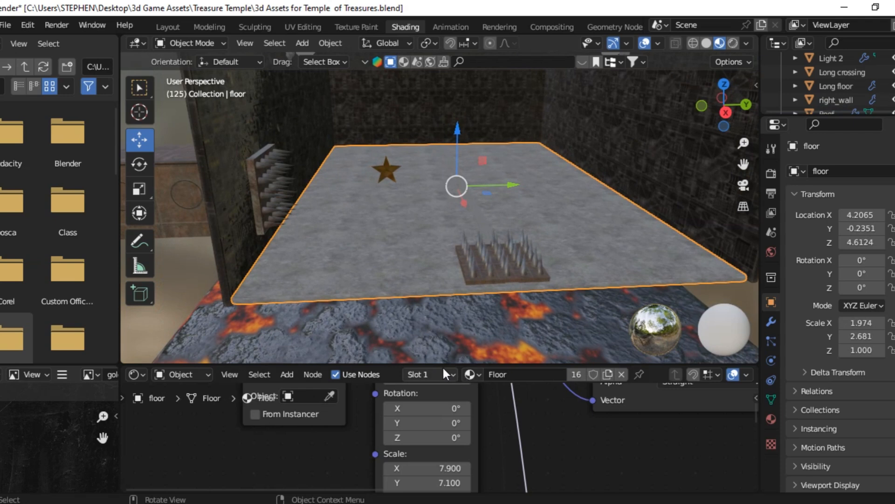
pyautogui.moveTo(444, 363); pyautogui.dragTo(459, 210)
pyautogui.scroll(-5, 455, 317)
pyautogui.moveTo(458, 301); pyautogui.dragTo(294, 344, button='middle')
pyautogui.scroll(3, 467, 303)
pyautogui.scroll(1, 435, 290)
pyautogui.click(446, 282)
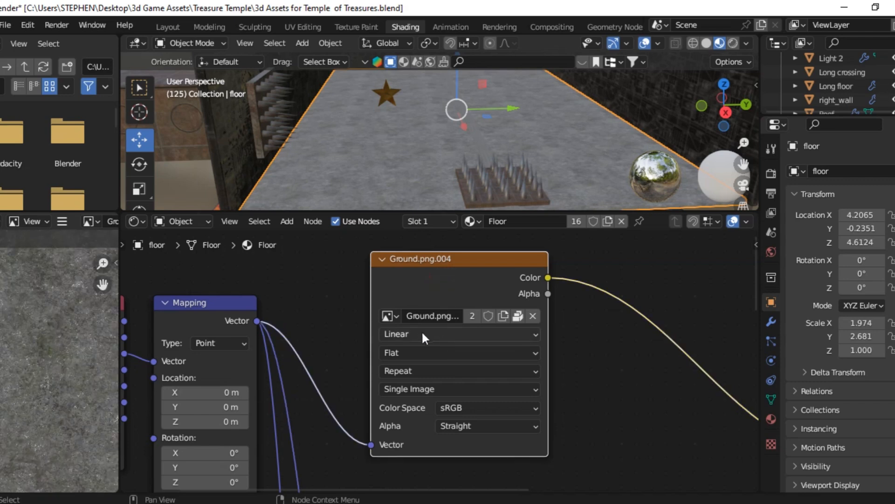
# - Examine the Ground_Roughness and Ground_normal image texture nodes in the floor material
pyautogui.scroll(-4, 326, 310)
pyautogui.moveTo(361, 340); pyautogui.dragTo(368, 229, button='middle')
pyautogui.moveTo(466, 413); pyautogui.dragTo(465, 274, button='middle')
pyautogui.click(471, 314)
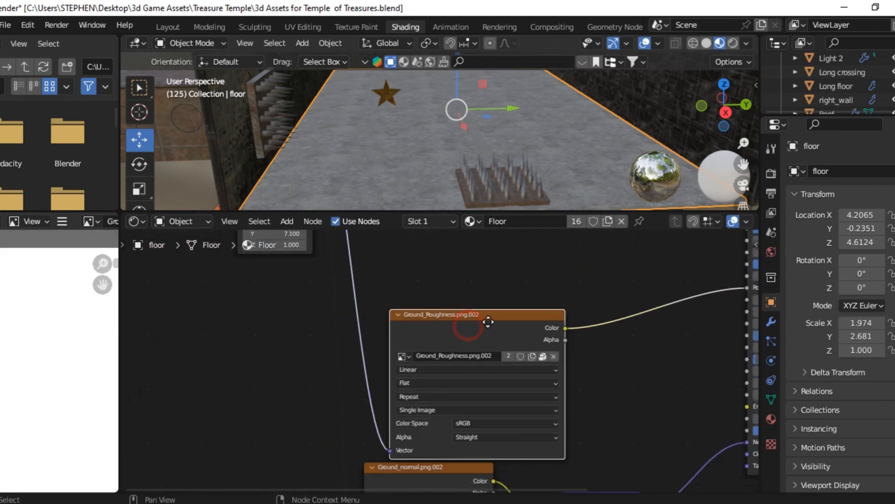
pyautogui.moveTo(471, 315); pyautogui.dragTo(437, 197, button='middle')
pyautogui.click(406, 379)
pyautogui.scroll(-3, 562, 353)
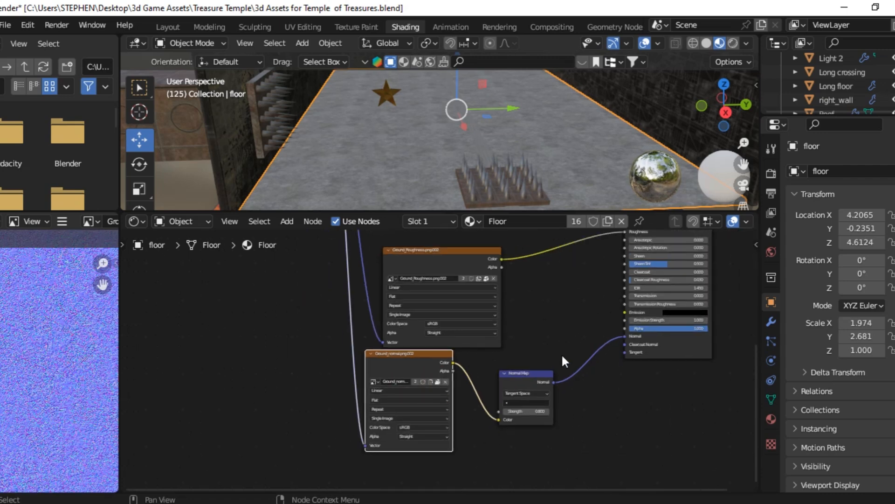
# - Move the Texture Coordinate and Mapping nodes together further down and left in the floor material's node layout
pyautogui.moveTo(561, 353); pyautogui.dragTo(514, 416, button='middle')
pyautogui.scroll(-2, 549, 368)
pyautogui.scroll(2, 531, 336)
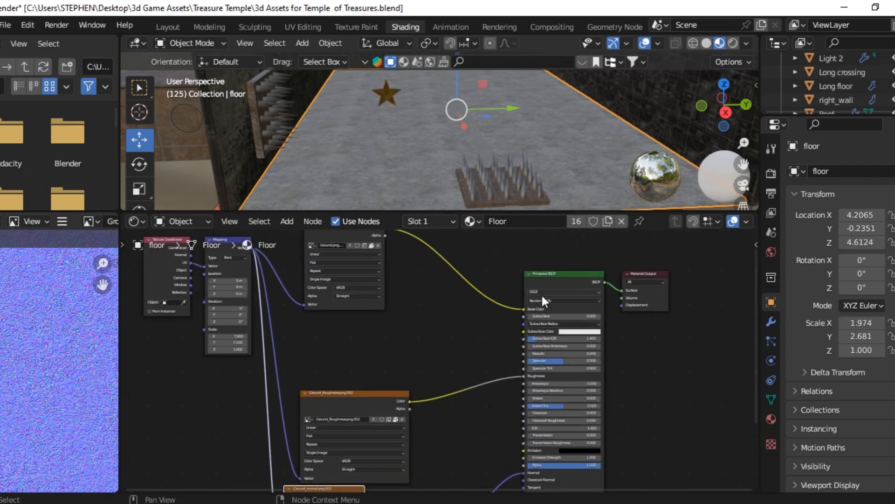
pyautogui.moveTo(356, 332); pyautogui.dragTo(436, 364, button='middle')
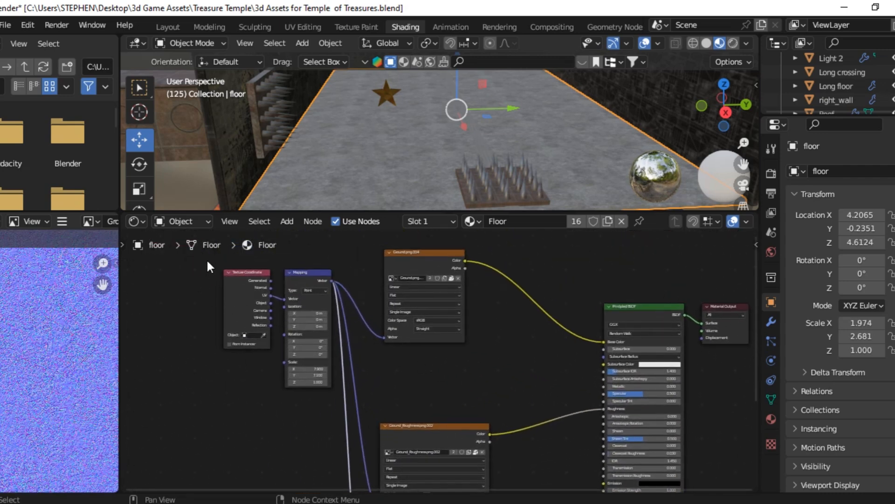
pyautogui.moveTo(207, 261); pyautogui.dragTo(320, 360)
pyautogui.moveTo(315, 283); pyautogui.dragTo(268, 366)
# - Select the big trap beside the temple room and examine it with its OPM0041 material
pyautogui.moveTo(505, 159); pyautogui.dragTo(491, 175, button='middle')
pyautogui.scroll(-3, 513, 139)
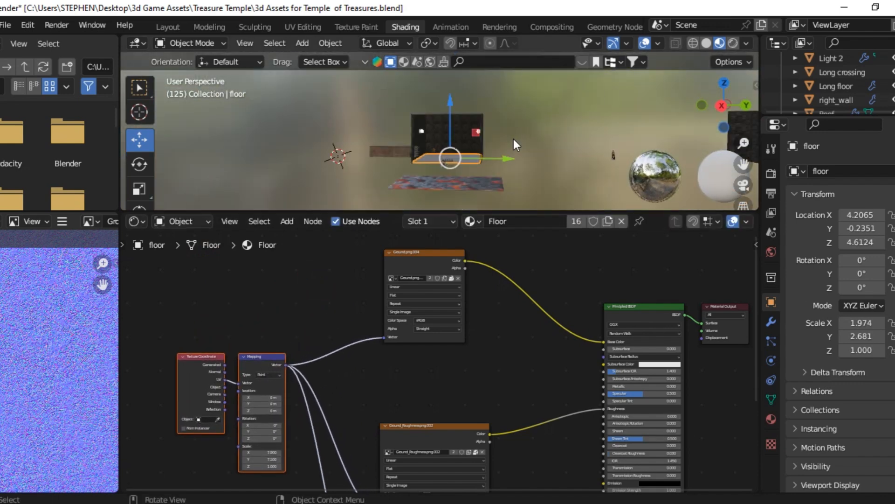
pyautogui.scroll(5, 513, 139)
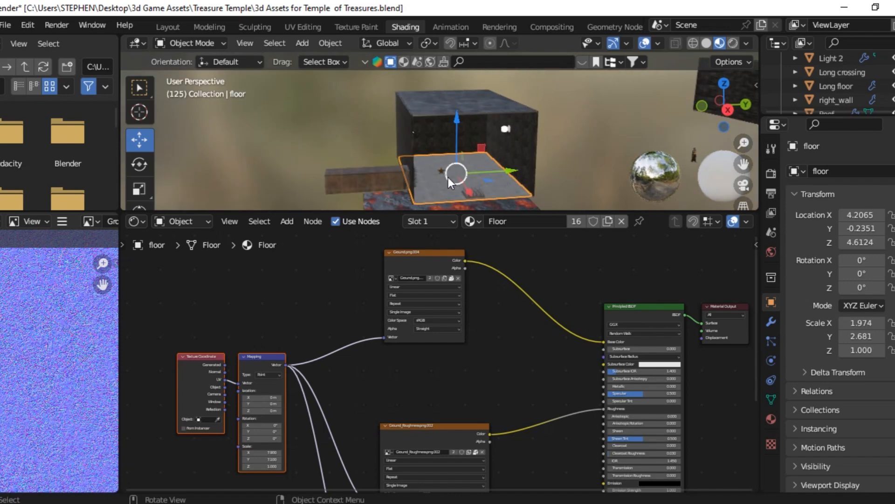
pyautogui.keyDown('shift'); pyautogui.moveTo(449, 177); pyautogui.dragTo(444, 138, button='middle'); pyautogui.keyUp('shift')
pyautogui.click(407, 103)
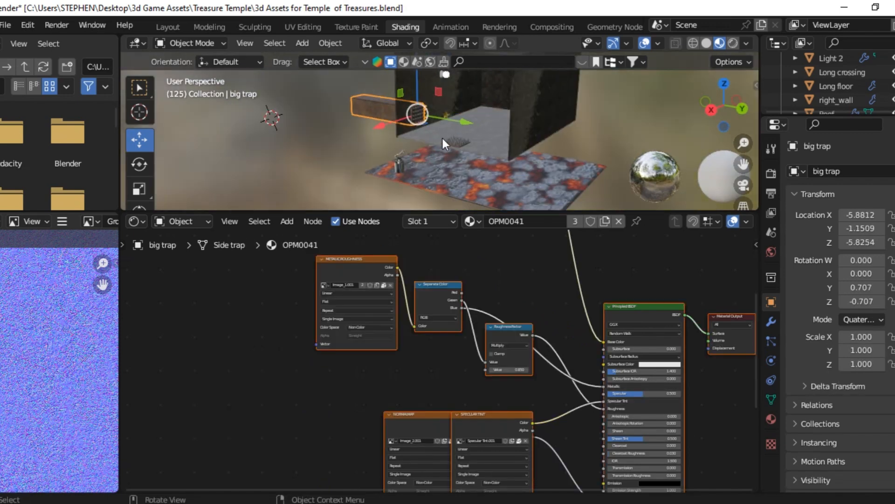
pyautogui.scroll(4, 461, 163)
pyautogui.moveTo(361, 110); pyautogui.dragTo(376, 99, button='middle')
pyautogui.scroll(-5, 376, 100)
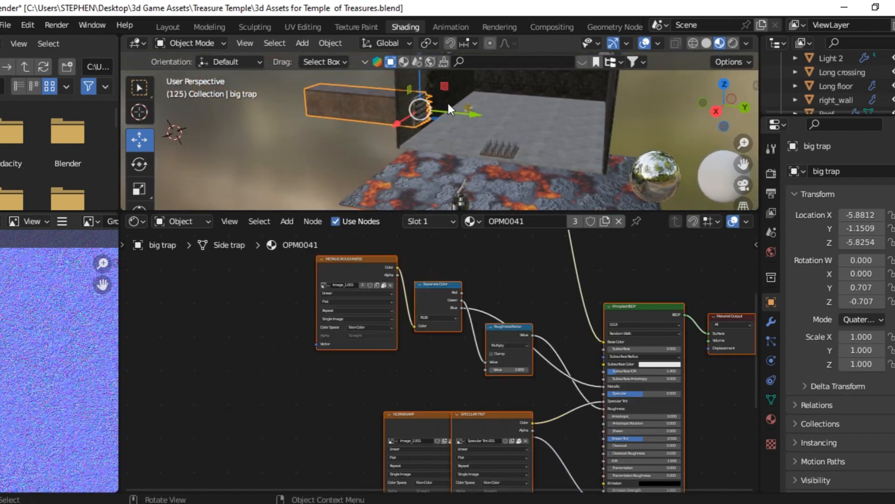
# - Examine the floor spikes, the star and the key by selecting each model in turn
pyautogui.moveTo(453, 114); pyautogui.dragTo(544, 117)
pyautogui.scroll(3, 540, 154)
pyautogui.click(541, 154)
pyautogui.click(485, 94)
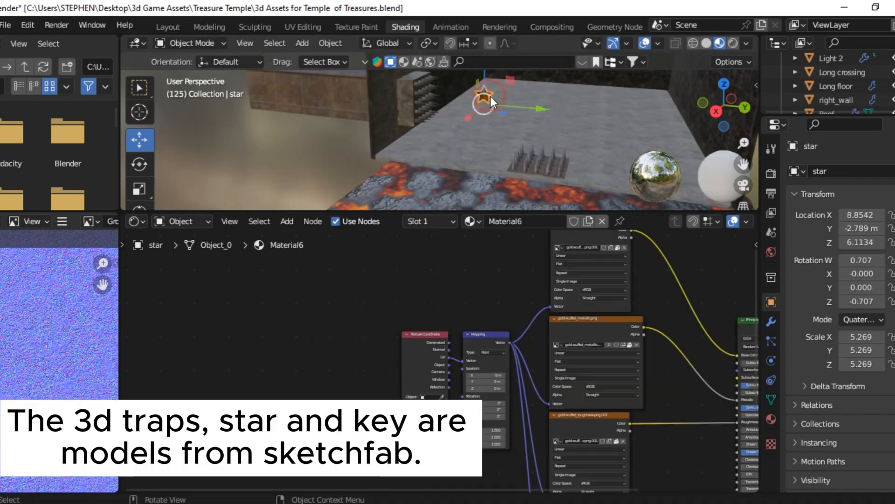
pyautogui.moveTo(491, 96); pyautogui.dragTo(460, 125, button='middle')
pyautogui.scroll(3, 506, 150)
pyautogui.click(450, 115)
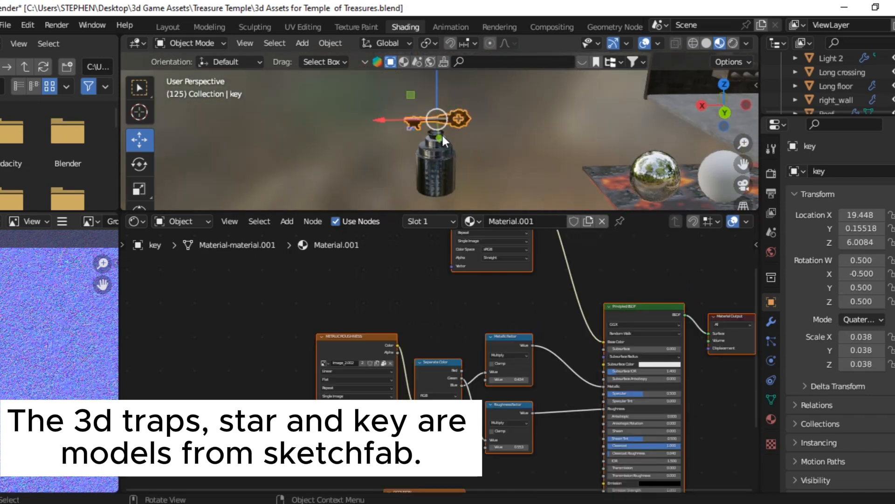
# - Select the treasure stand under the key and examine its Treasure Table material
pyautogui.click(439, 167)
pyautogui.moveTo(440, 174); pyautogui.dragTo(505, 136, button='middle')
pyautogui.scroll(-3, 443, 133)
pyautogui.scroll(4, 461, 131)
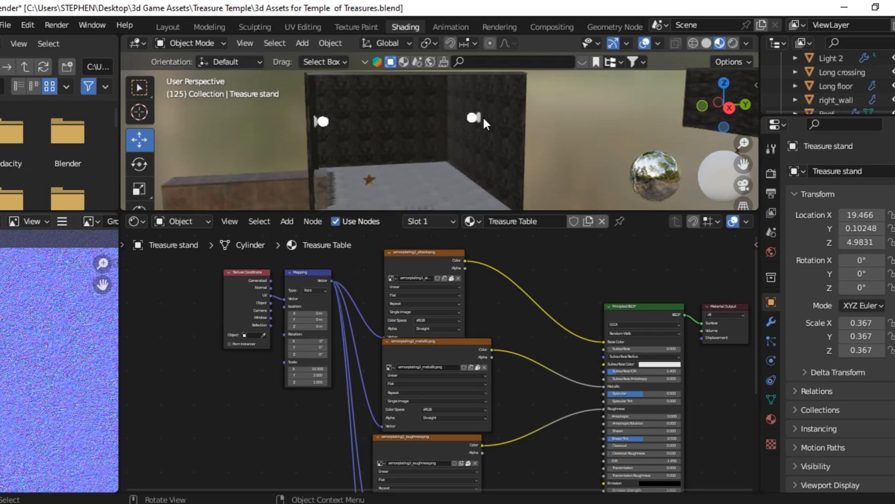
# - Check the left wall, and select the small distant model standing apart from the temple room
pyautogui.click(483, 120)
pyautogui.keyDown('shift'); pyautogui.moveTo(577, 125); pyautogui.dragTo(354, 119, button='middle'); pyautogui.keyUp('shift')
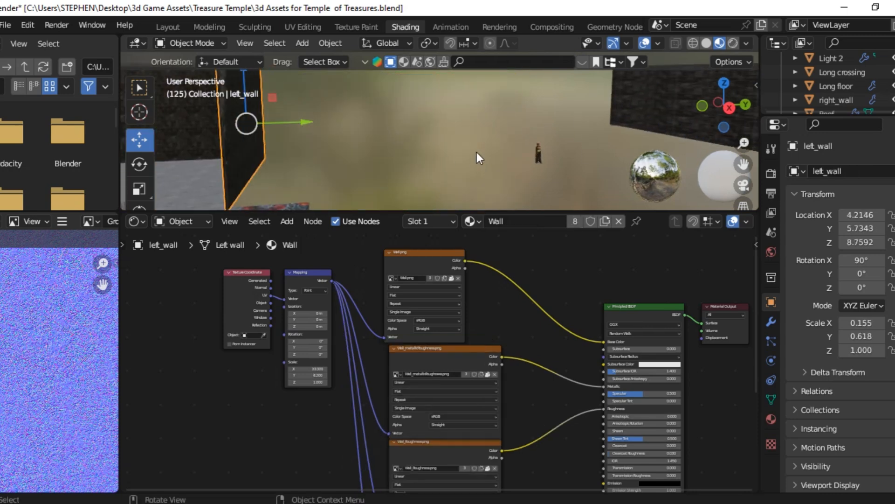
pyautogui.moveTo(509, 129); pyautogui.dragTo(564, 183)
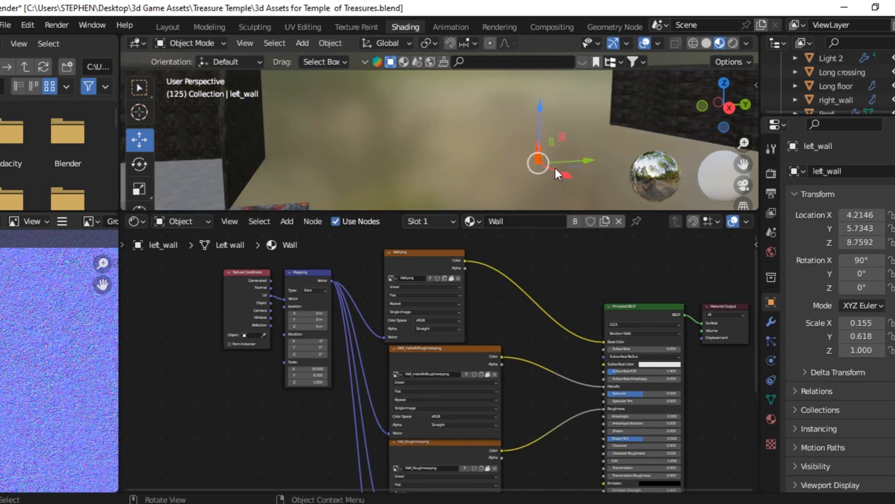
pyautogui.scroll(-2, 553, 169)
pyautogui.moveTo(532, 170); pyautogui.dragTo(371, 150, button='middle')
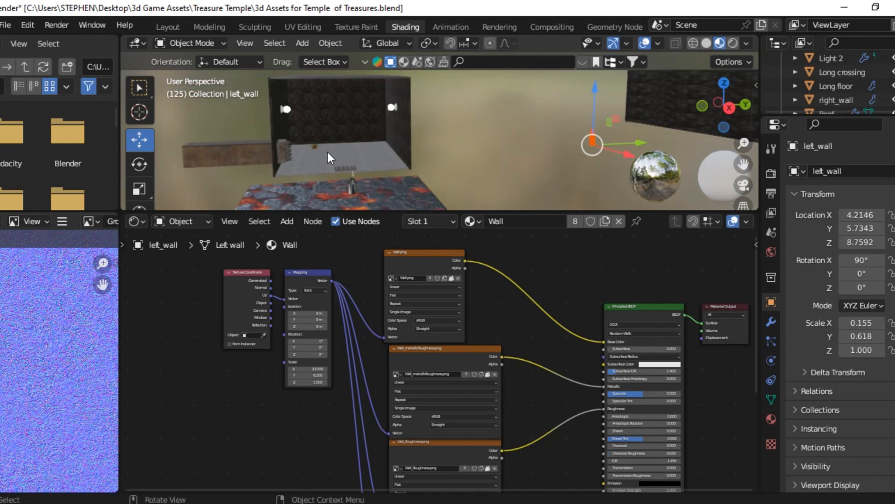
# - Move the Short crossing 16.259 m along the X axis, out of the temple room
pyautogui.moveTo(374, 144); pyautogui.dragTo(512, 110, button='middle')
pyautogui.click(485, 139)
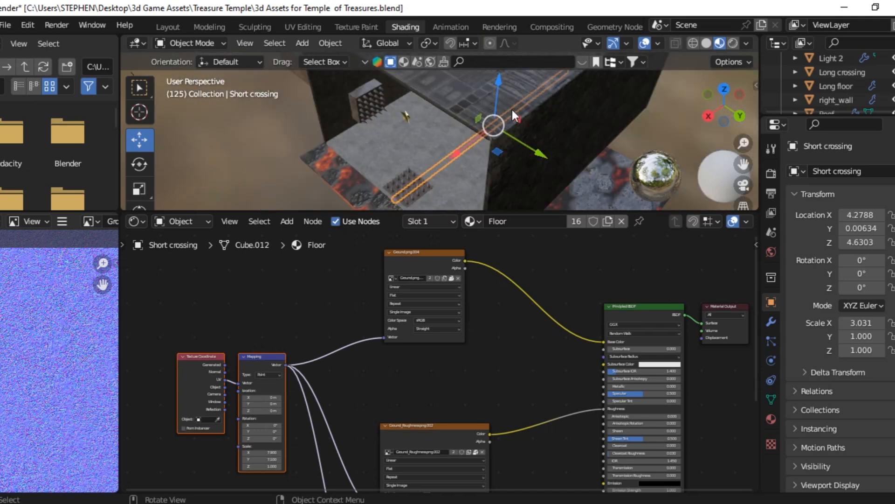
pyautogui.scroll(-4, 481, 126)
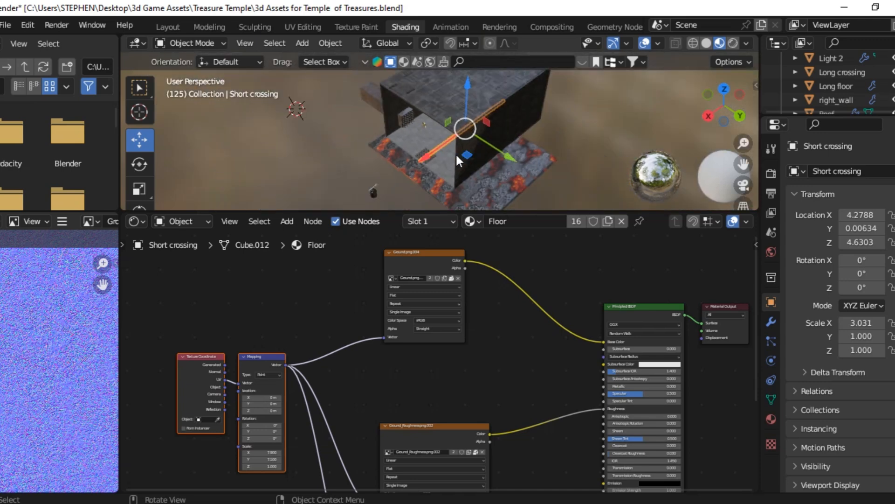
pyautogui.moveTo(422, 157); pyautogui.dragTo(303, 207)
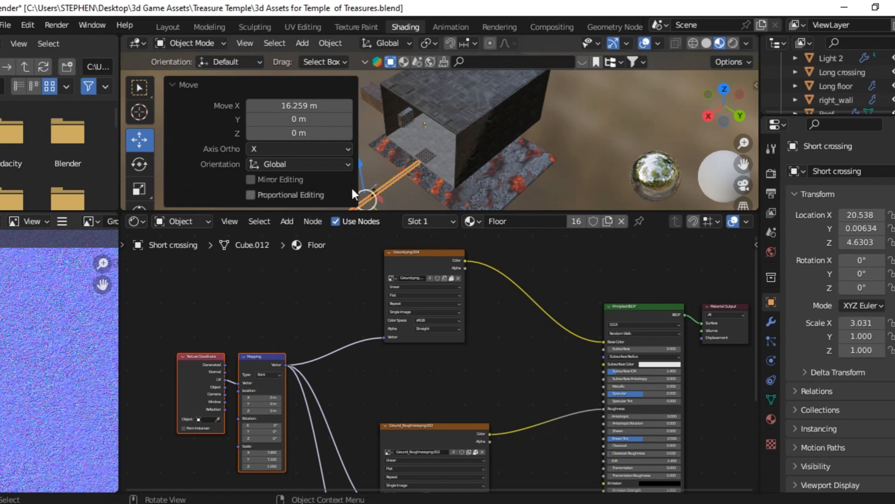
# - Enlarge the 3D viewport and view the moved crossing from the side beside the treasure stand and key
pyautogui.scroll(-1, 392, 167)
pyautogui.keyDown('shift'); pyautogui.moveTo(418, 149); pyautogui.dragTo(486, 87, button='middle'); pyautogui.keyUp('shift')
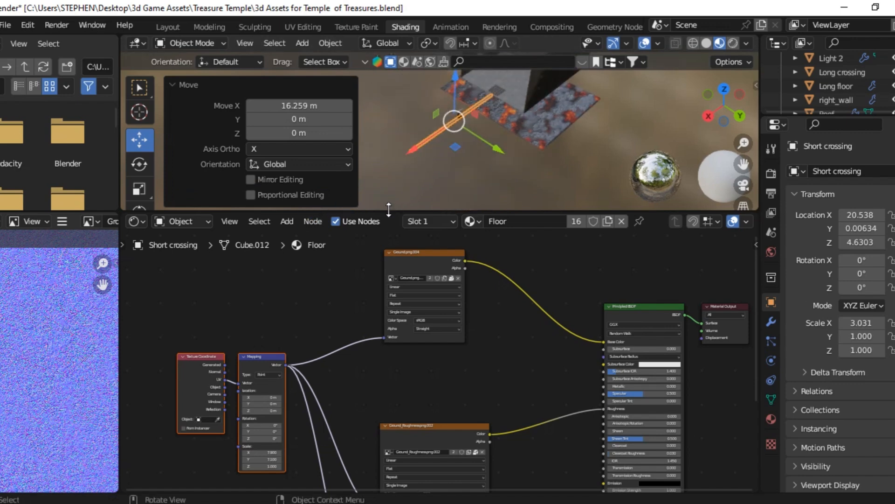
pyautogui.moveTo(392, 210); pyautogui.dragTo(402, 311)
pyautogui.scroll(3, 547, 162)
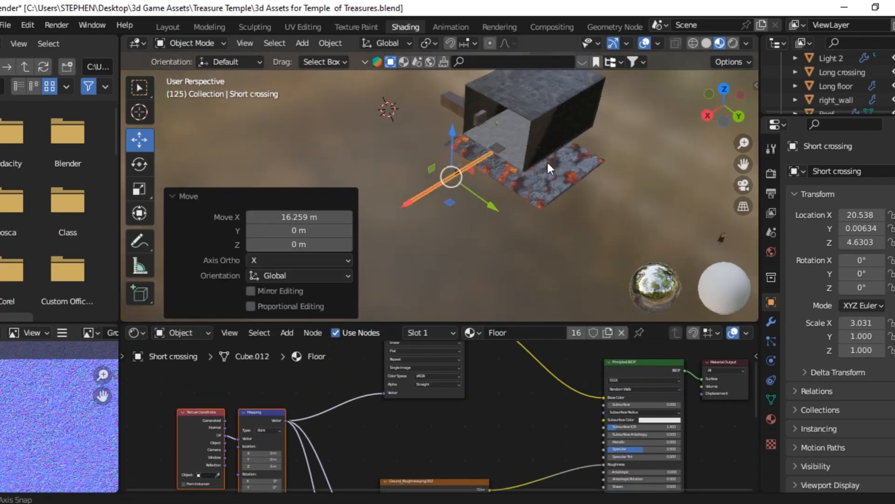
pyautogui.moveTo(548, 162); pyautogui.dragTo(459, 177, button='middle')
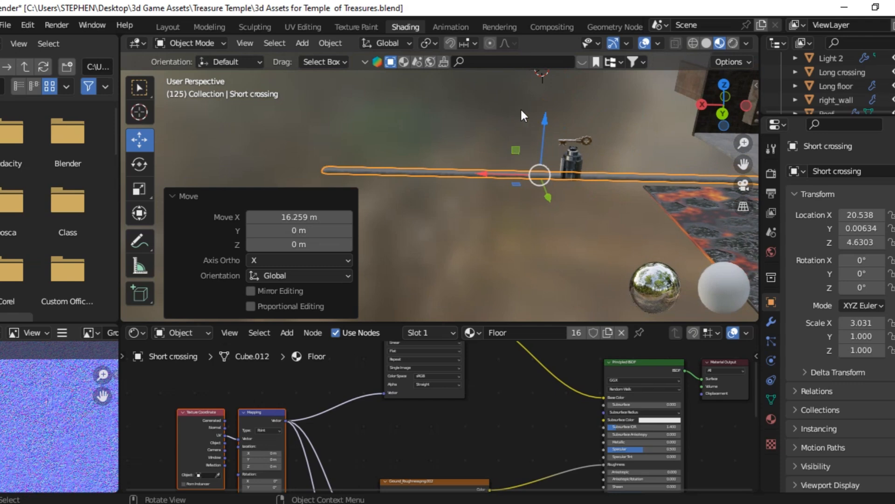
pyautogui.moveTo(564, 119); pyautogui.dragTo(531, 115, button='middle')
# - Select the treasure stand together with the key, and move them 9.5181 m along the X axis, towards the crossing's outer end
pyautogui.moveTo(524, 111); pyautogui.dragTo(549, 174)
pyautogui.click(574, 130)
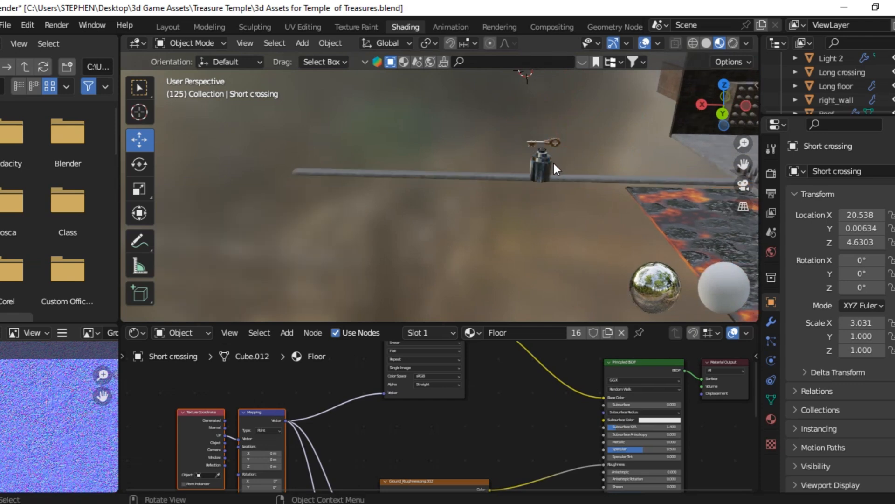
pyautogui.click(544, 159)
pyautogui.keyDown('shift'); pyautogui.click(548, 140); pyautogui.keyUp('shift')
pyautogui.moveTo(567, 158); pyautogui.dragTo(598, 211, button='middle')
pyautogui.scroll(3, 462, 195)
pyautogui.moveTo(320, 120); pyautogui.dragTo(484, 214, button='middle')
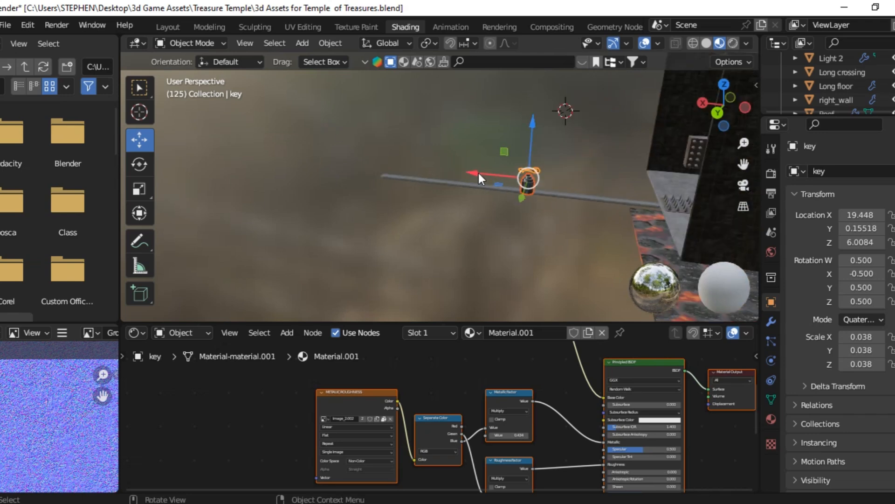
pyautogui.moveTo(479, 178); pyautogui.dragTo(316, 171)
pyautogui.scroll(-3, 427, 185)
pyautogui.keyDown('shift'); pyautogui.moveTo(427, 185); pyautogui.dragTo(381, 186, button='middle'); pyautogui.keyUp('shift')
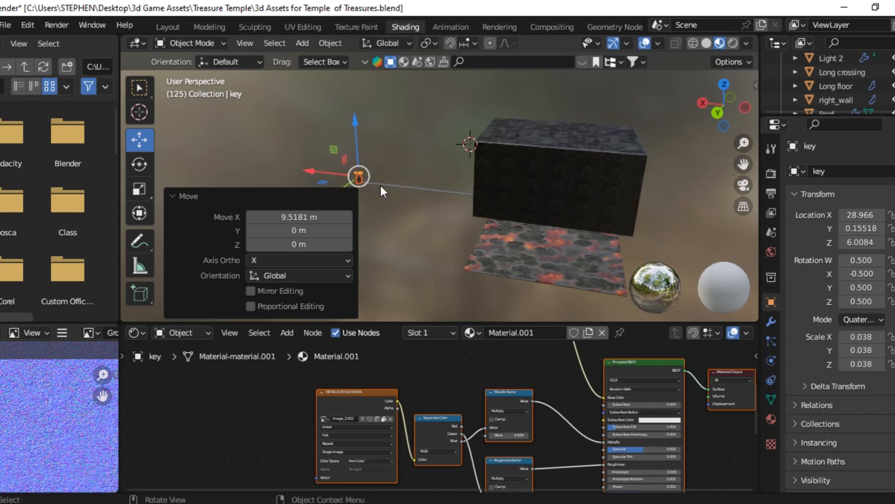
pyautogui.scroll(-4, 426, 193)
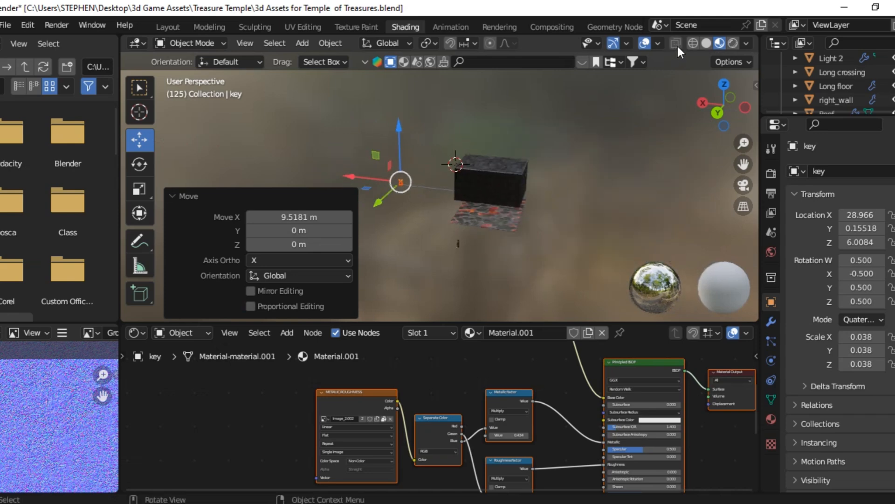
# - Switch the viewport to solid shading, check the viewport overlay options, and view the temple with the relocated stand and key
pyautogui.click(707, 42)
pyautogui.moveTo(588, 178); pyautogui.dragTo(546, 209, button='middle')
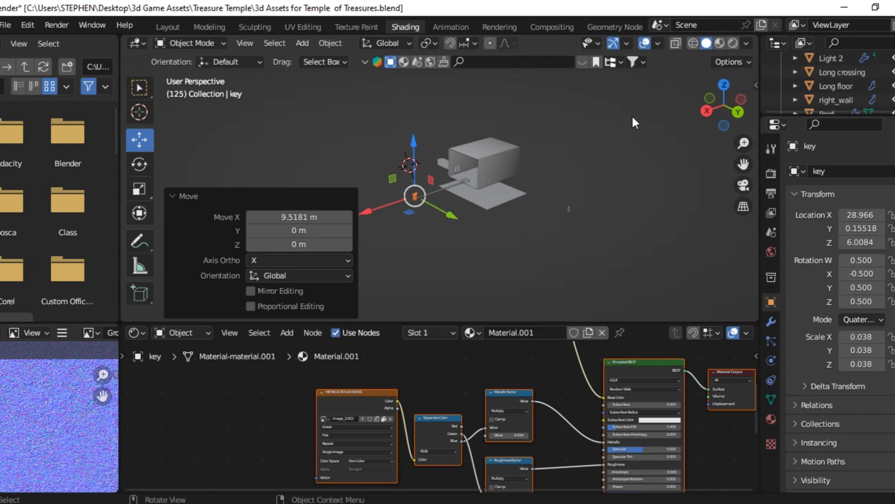
pyautogui.click(659, 43)
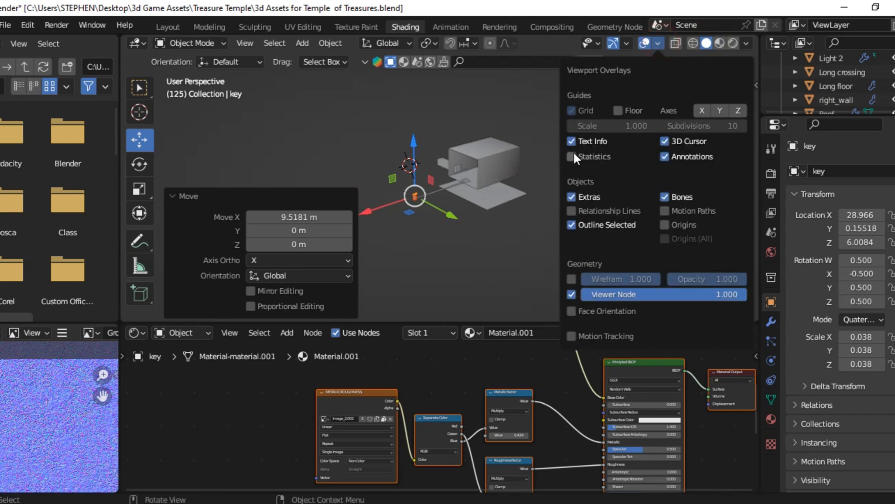
pyautogui.moveTo(494, 187); pyautogui.dragTo(475, 194, button='middle')
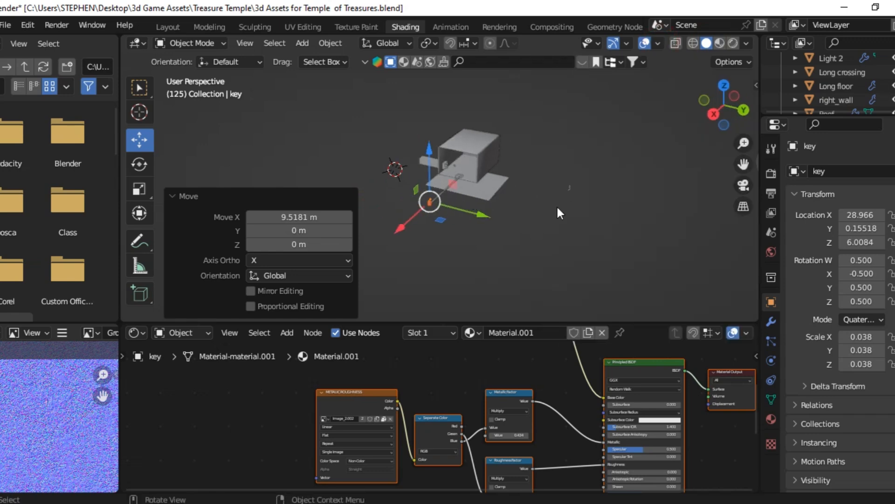
pyautogui.moveTo(556, 206)
pyautogui.mouseDown(button='middle')
pyautogui.moveTo(533, 199)
pyautogui.moveTo(590, 144)
pyautogui.moveTo(556, 184)
pyautogui.moveTo(572, 194)
pyautogui.moveTo(556, 217)
pyautogui.mouseUp(button='middle')
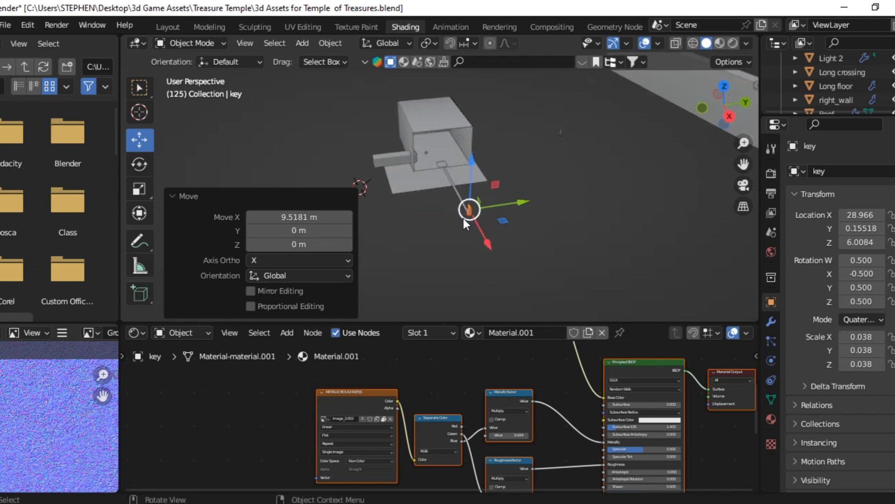
# - Switch to the Layout workspace, view the whole temple model, and deselect all objects
pyautogui.click(168, 27)
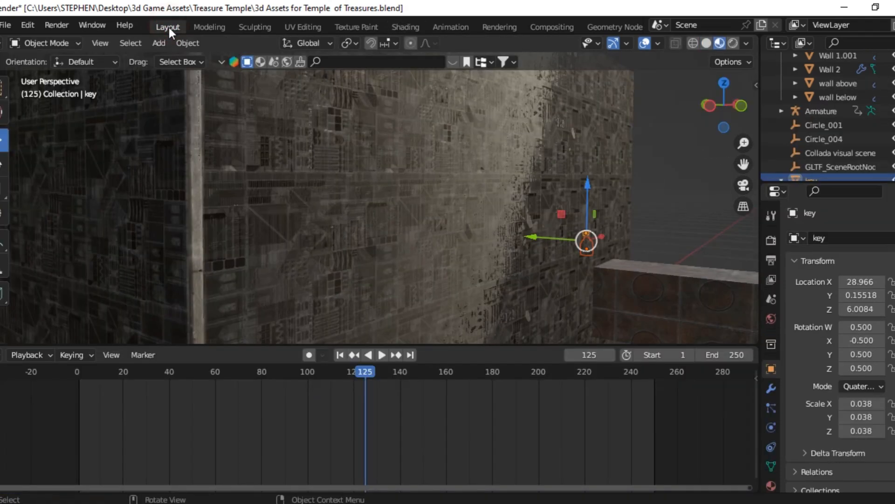
pyautogui.moveTo(496, 181); pyautogui.dragTo(410, 232, button='middle')
pyautogui.scroll(3, 411, 232)
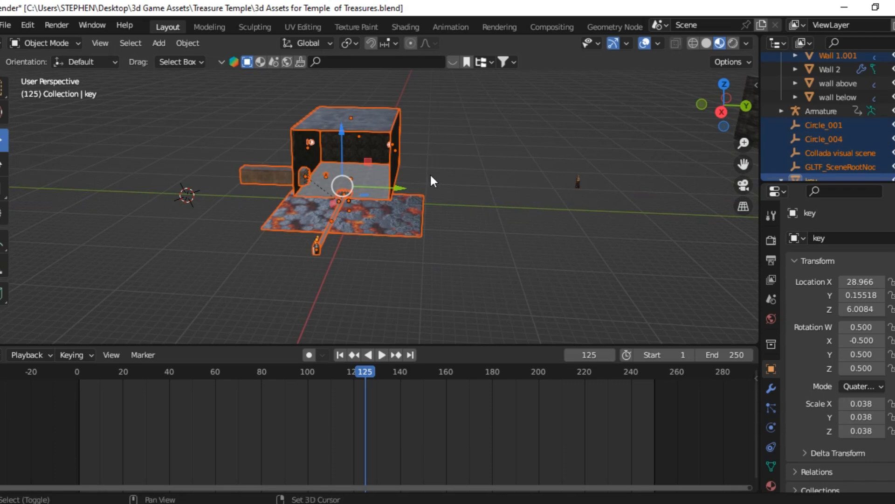
pyautogui.click(455, 153)
pyautogui.moveTo(454, 153); pyautogui.dragTo(395, 110, button='middle')
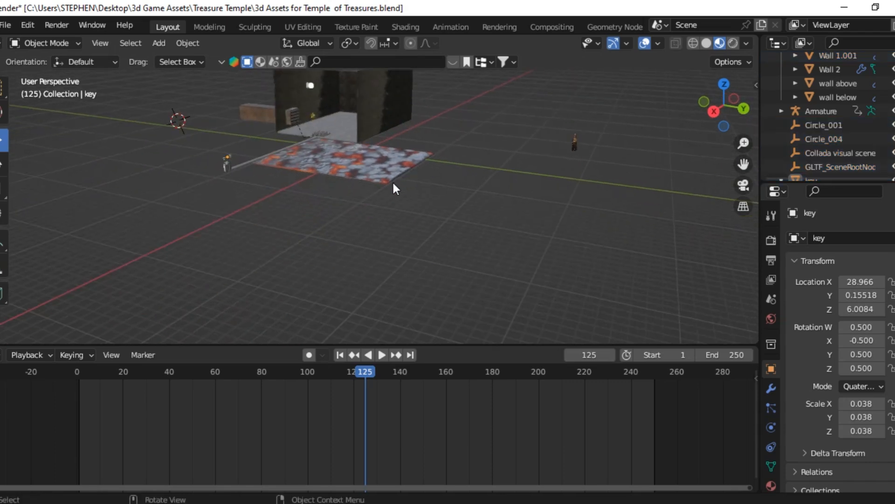
# - Select the lava floor beneath the temple and examine its textured surface from several angles
pyautogui.scroll(4, 393, 181)
pyautogui.click(378, 149)
pyautogui.moveTo(395, 142); pyautogui.dragTo(384, 170, button='middle')
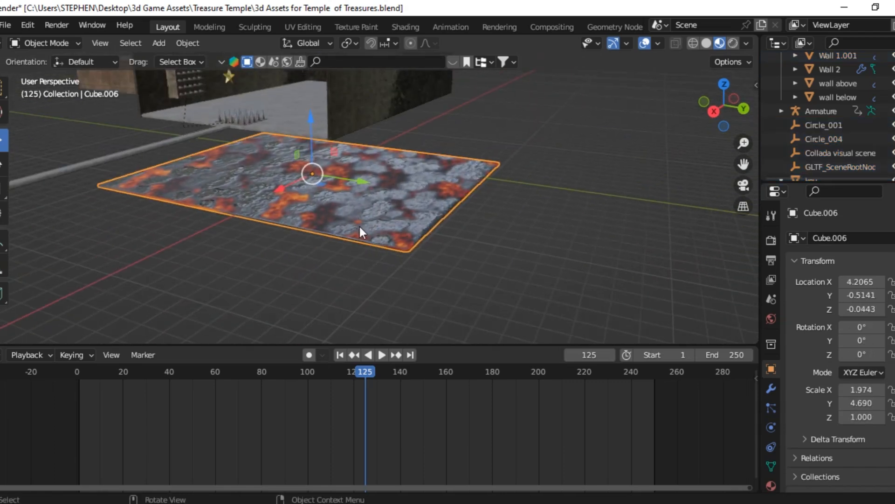
pyautogui.moveTo(354, 198); pyautogui.dragTo(284, 244, button='middle')
pyautogui.scroll(-3, 320, 168)
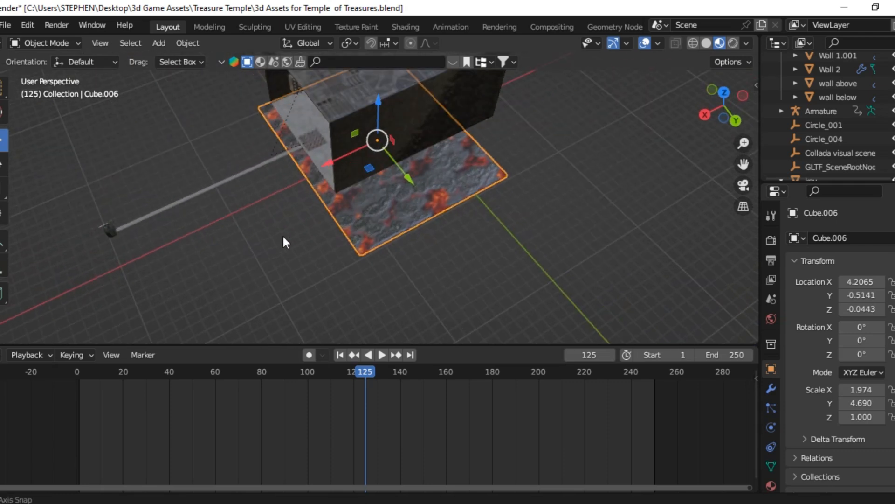
pyautogui.moveTo(326, 163); pyautogui.dragTo(345, 173)
pyautogui.hotkey('ctrl', 'z')
# - Select all temple objects, leaving out the distant model, and start a glTF 2.0 export
pyautogui.moveTo(340, 193); pyautogui.dragTo(321, 149, button='middle')
pyautogui.scroll(-3, 338, 168)
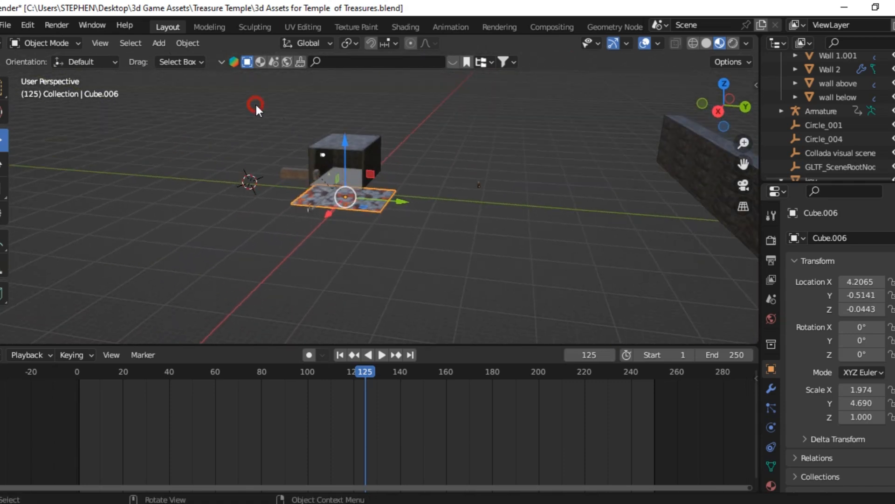
pyautogui.moveTo(255, 104); pyautogui.dragTo(429, 276)
pyautogui.click(6, 24)
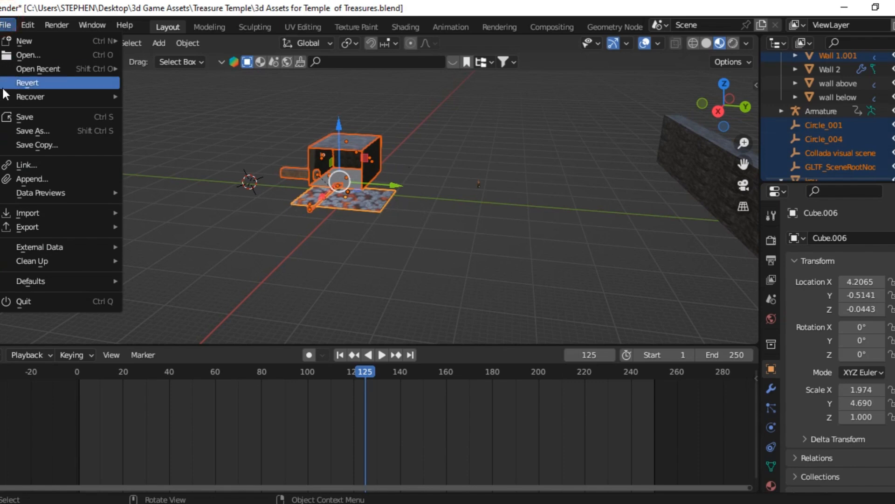
pyautogui.moveTo(43, 226)
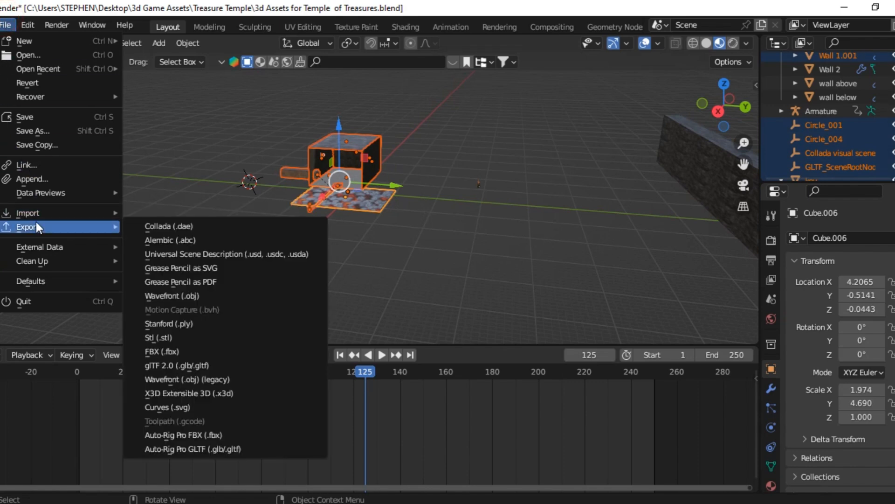
pyautogui.click(235, 364)
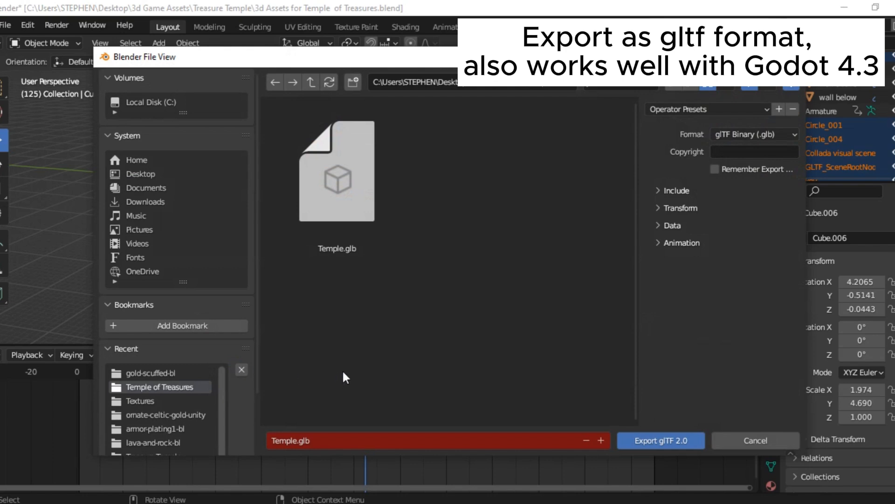
# - Review the Include, Transform and Mesh export options, and export the selected objects over Temple.glb in glTF Binary format
pyautogui.click(348, 178)
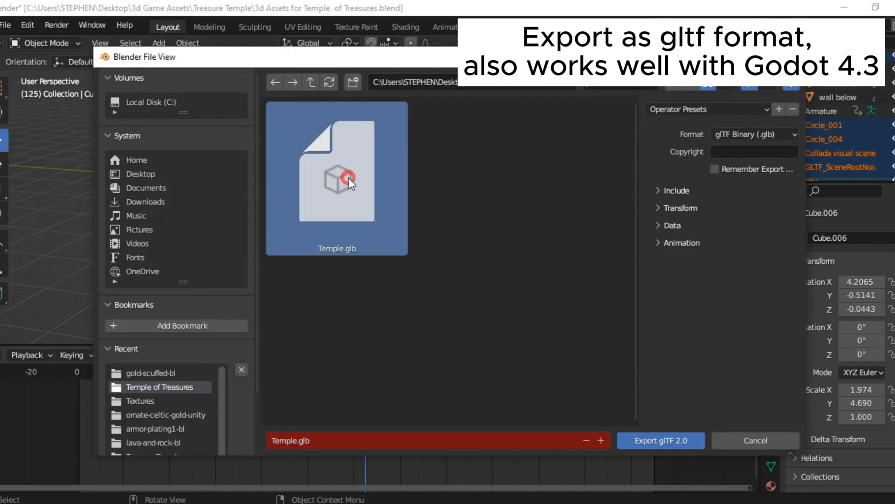
pyautogui.click(677, 190)
pyautogui.click(681, 334)
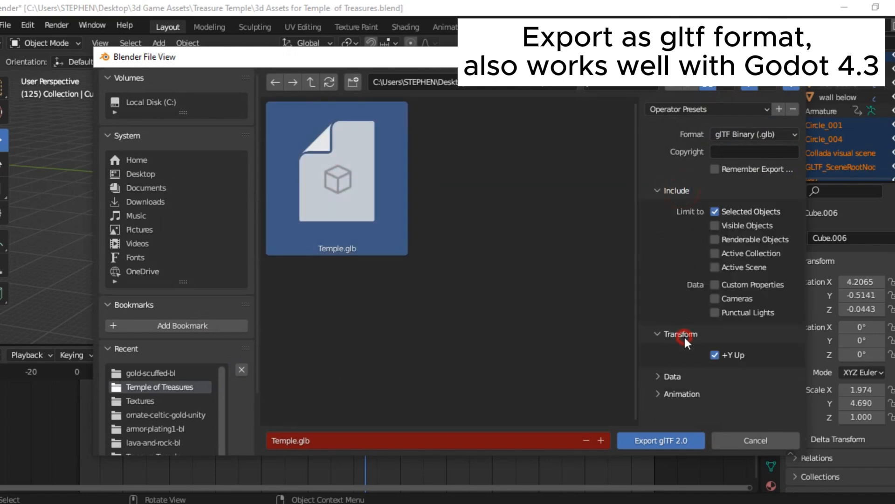
pyautogui.click(677, 377)
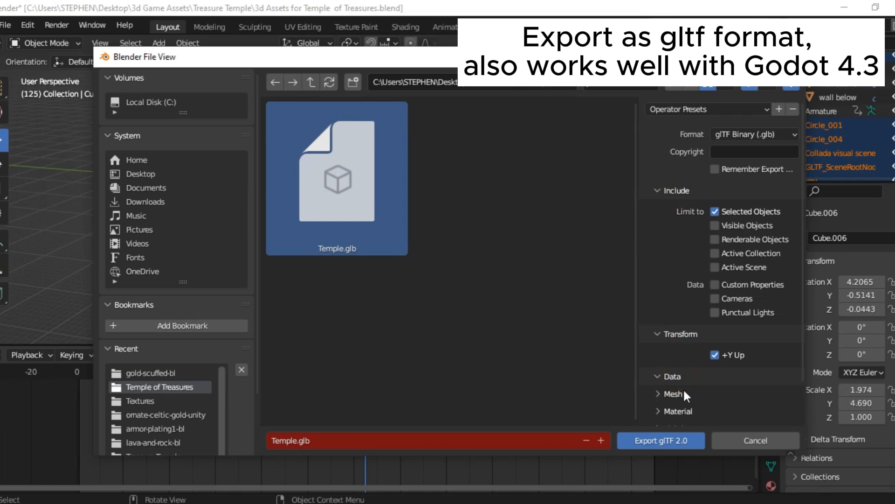
pyautogui.click(668, 375)
pyautogui.click(666, 377)
pyautogui.scroll(-2, 667, 374)
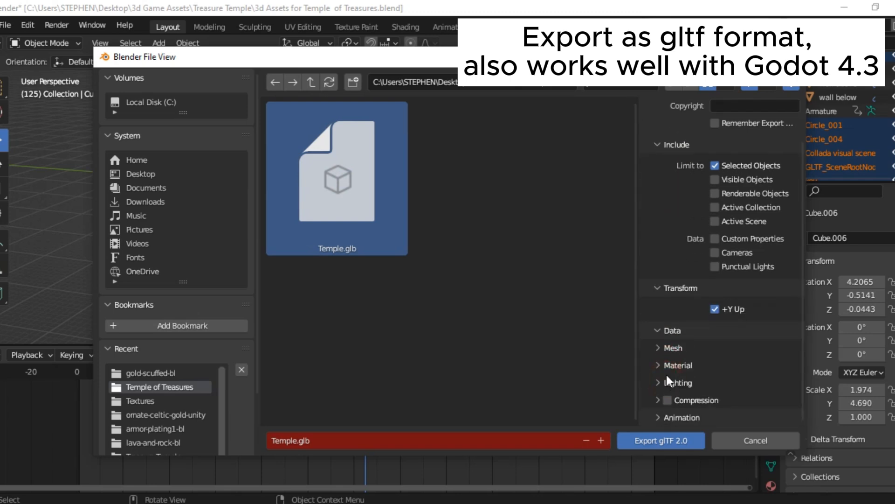
pyautogui.click(672, 348)
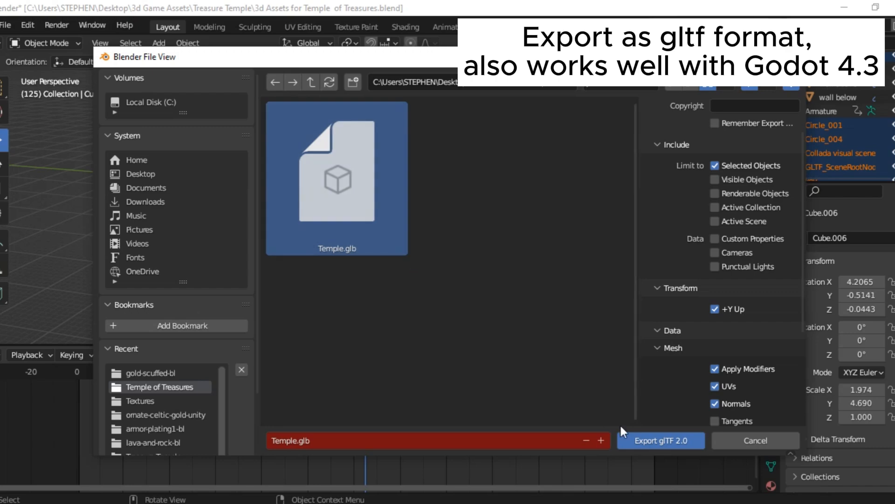
pyautogui.click(668, 440)
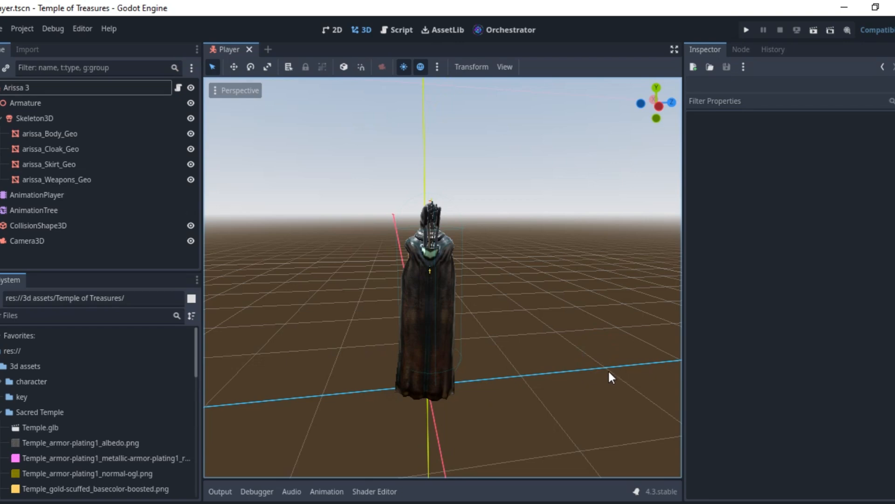
# - In Godot Engine, examine the hooded player character in the Player scene from behind and from the front
pyautogui.scroll(-3, 466, 261)
pyautogui.scroll(-3, 82, 414)
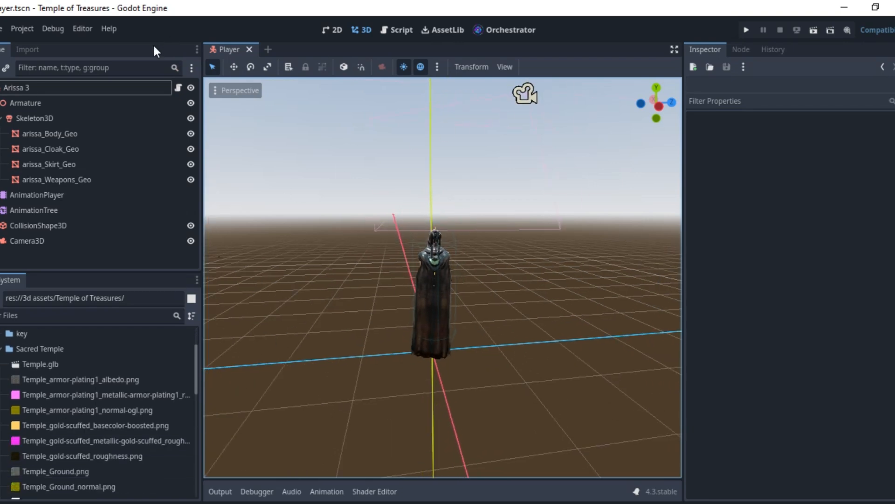
pyautogui.moveTo(334, 117); pyautogui.dragTo(506, 220, button='middle')
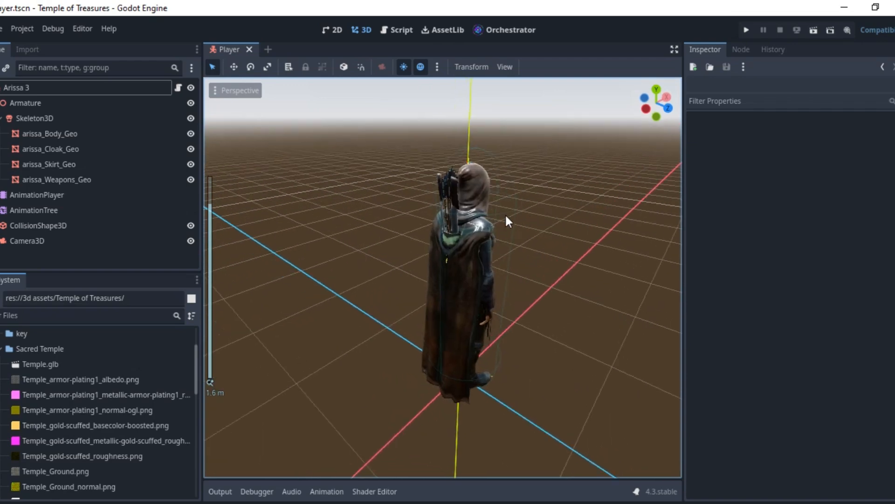
pyautogui.scroll(5, 253, 185)
pyautogui.scroll(-3, 441, 196)
pyautogui.moveTo(444, 200); pyautogui.dragTo(357, 211, button='middle')
pyautogui.scroll(3, 356, 211)
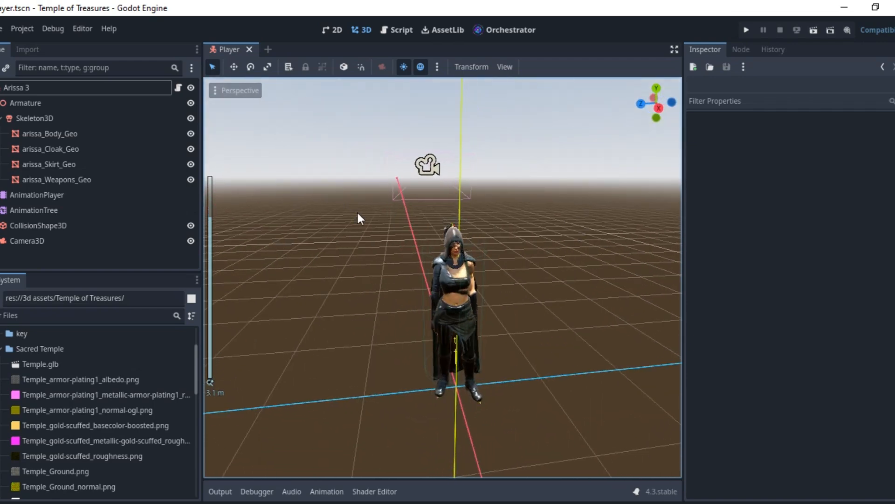
# - Create a new inherited scene from Temple.glb, and also open the original imported Temple scene anyway
pyautogui.click(44, 368)
pyautogui.rightClick(44, 368)
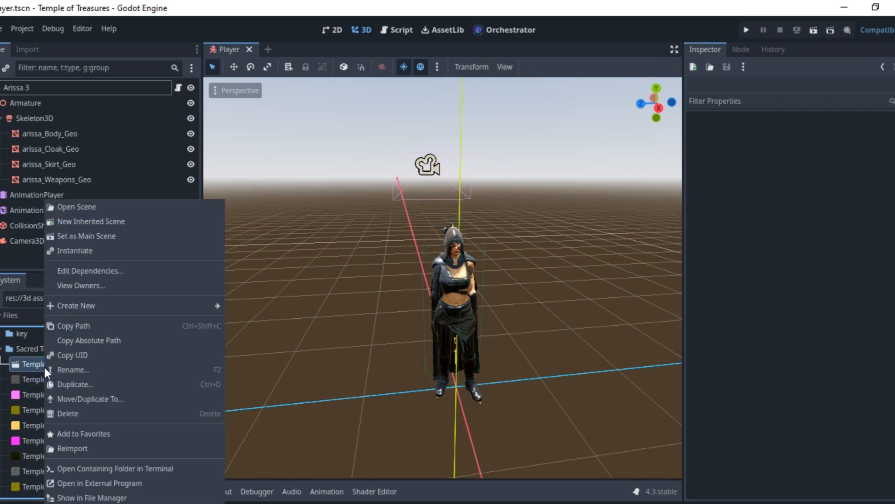
pyautogui.click(124, 221)
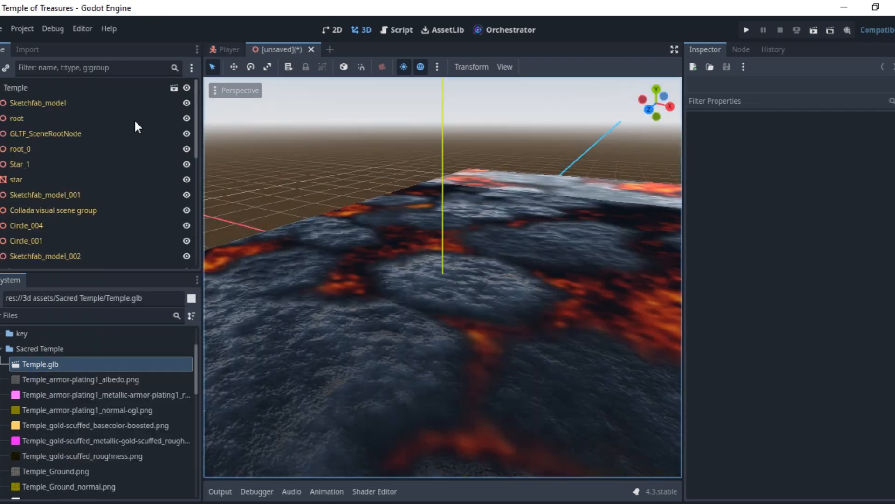
pyautogui.click(174, 88)
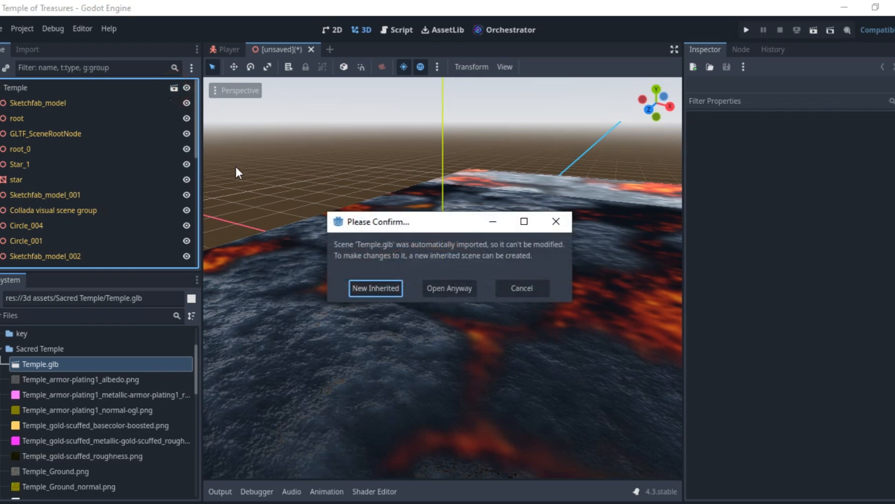
pyautogui.click(436, 287)
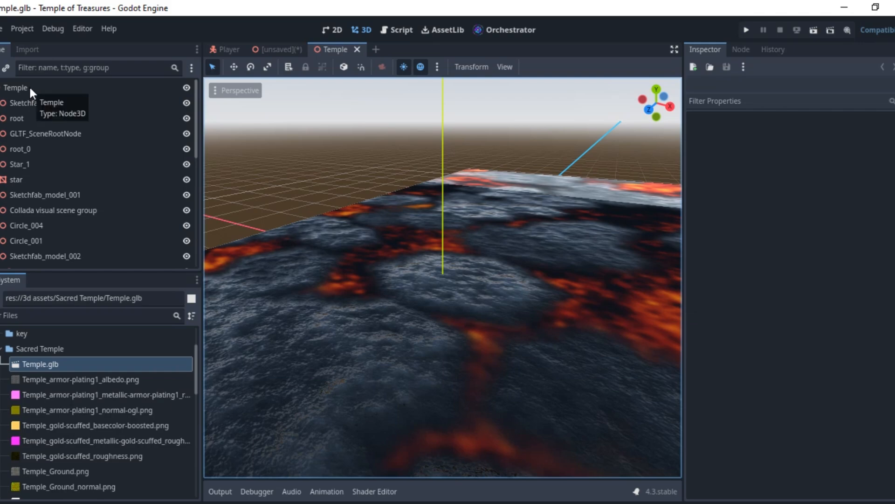
# - Examine the imported Temple scene from all around, including the room, lava floor, crossings, and treasure stand with key
pyautogui.scroll(5, 402, 211)
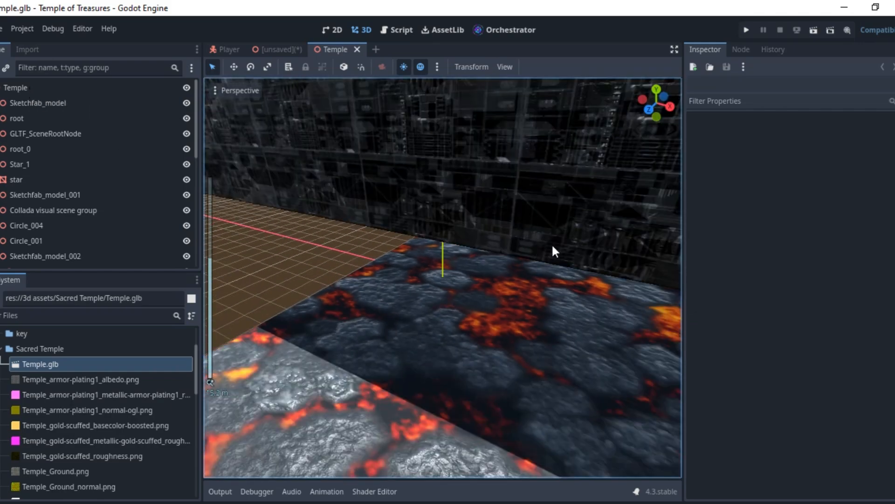
pyautogui.scroll(-20, 552, 246)
pyautogui.scroll(12, 494, 243)
pyautogui.moveTo(494, 243); pyautogui.dragTo(287, 233, button='middle')
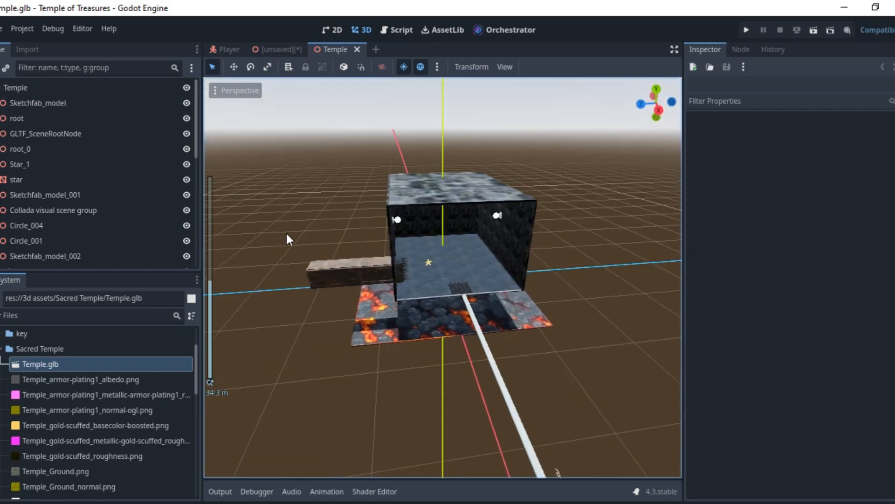
pyautogui.scroll(10, 287, 234)
pyautogui.moveTo(373, 236); pyautogui.dragTo(228, 334, button='middle')
pyautogui.scroll(-8, 252, 264)
pyautogui.scroll(-6, 558, 247)
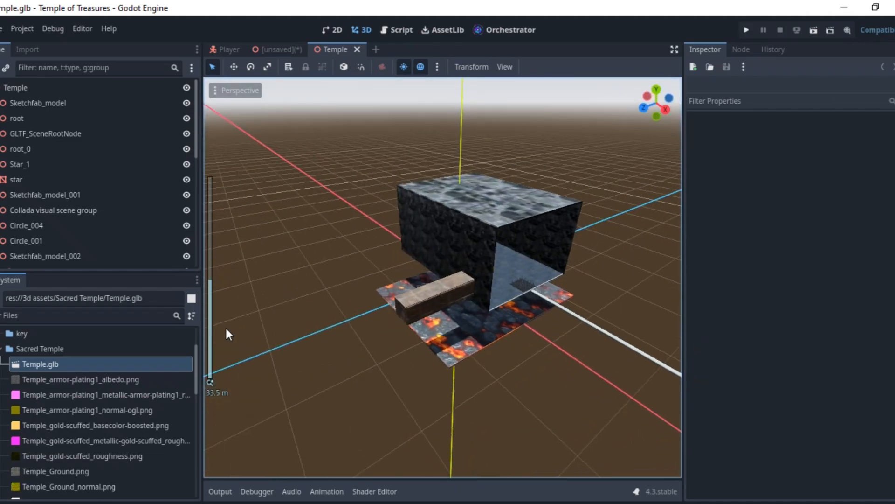
pyautogui.moveTo(368, 270); pyautogui.dragTo(546, 284, button='middle')
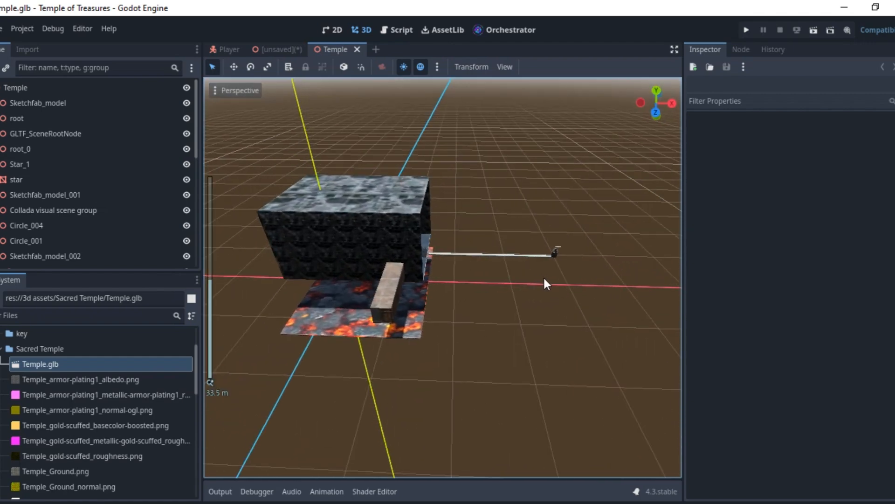
pyautogui.scroll(10, 544, 280)
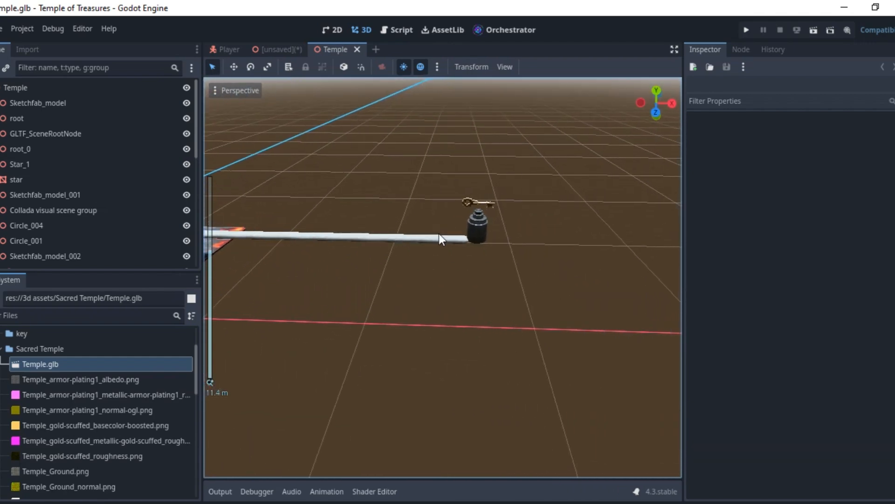
pyautogui.click(484, 225)
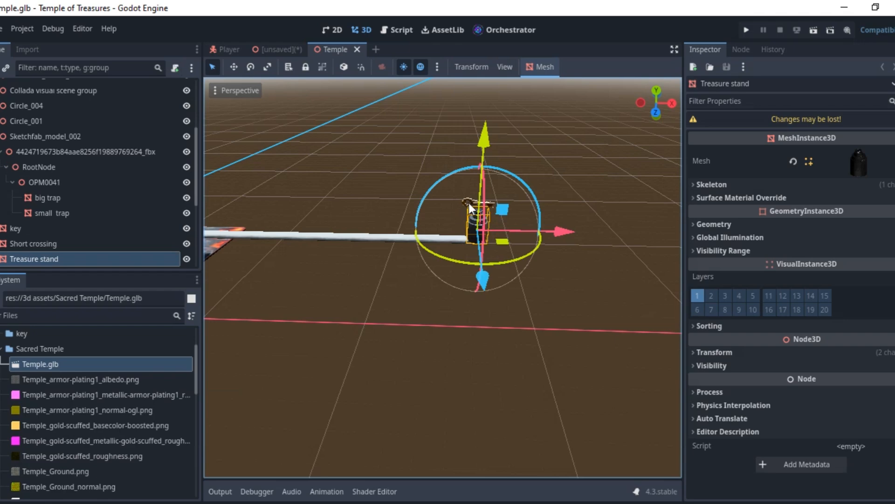
pyautogui.scroll(-6, 469, 209)
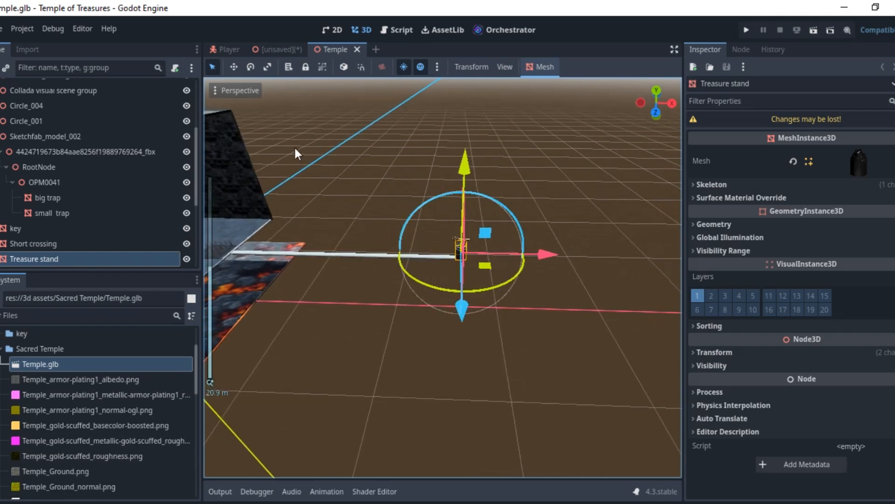
pyautogui.scroll(4, 447, 239)
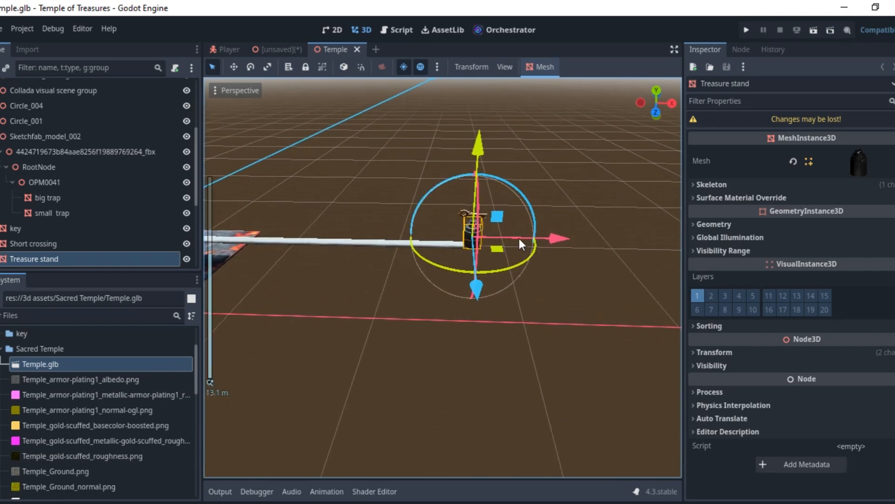
pyautogui.click(460, 210)
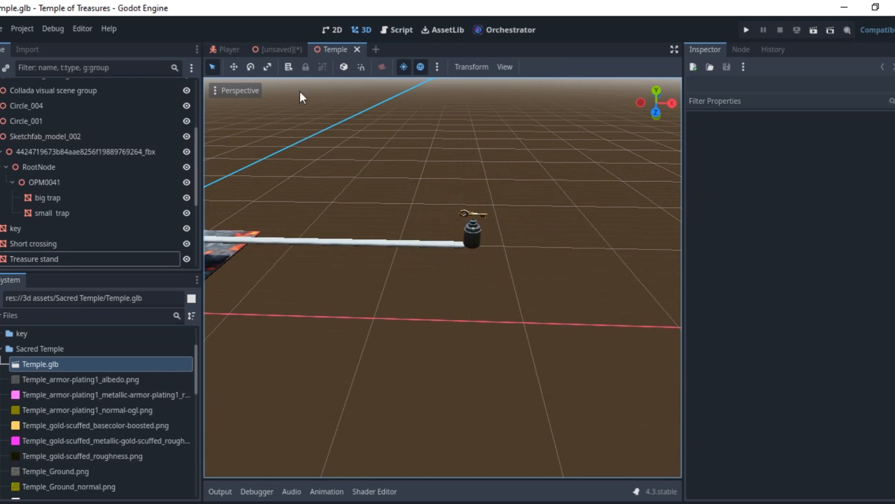
# - Select the key and the Treasure stand together and move them far away from the temple along the X axis
pyautogui.moveTo(373, 168); pyautogui.dragTo(454, 147, button='middle')
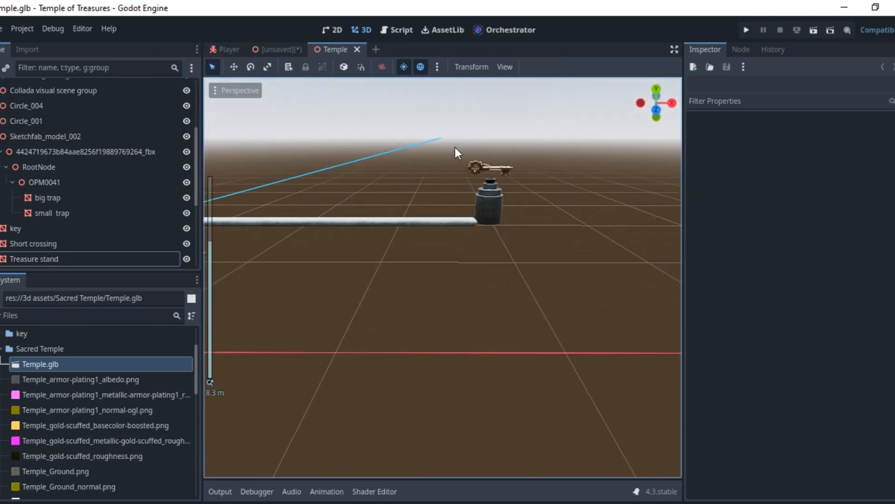
pyautogui.scroll(5, 393, 184)
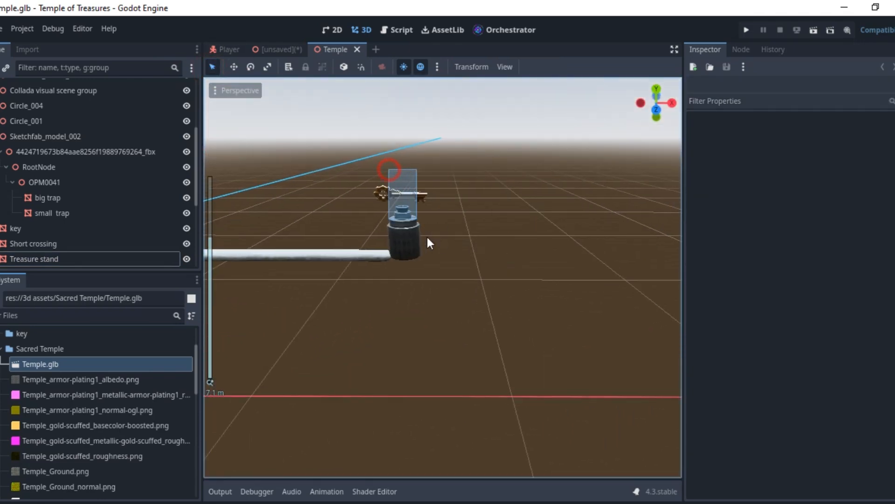
pyautogui.click(415, 194)
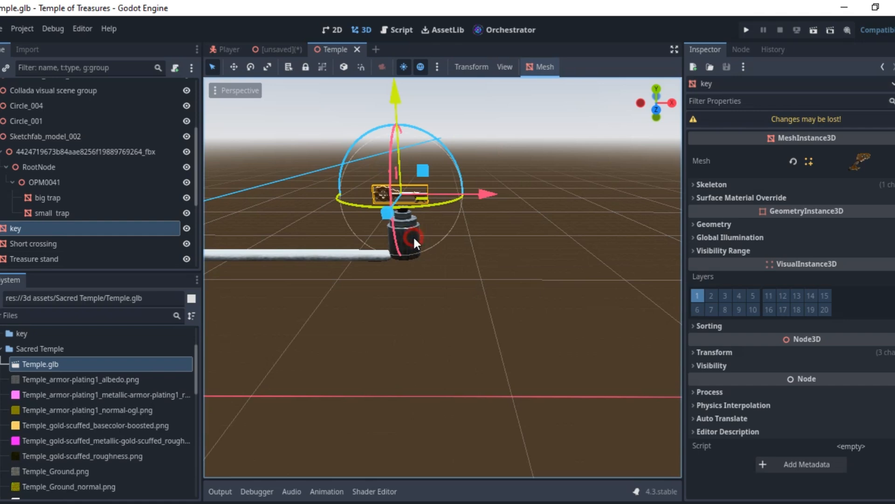
pyautogui.keyDown('shift'); pyautogui.click(413, 236); pyautogui.keyUp('shift')
pyautogui.scroll(-3, 452, 219)
pyautogui.moveTo(511, 246); pyautogui.dragTo(611, 264)
pyautogui.scroll(-15, 610, 264)
pyautogui.moveTo(547, 272); pyautogui.dragTo(693, 275)
pyautogui.press('f')
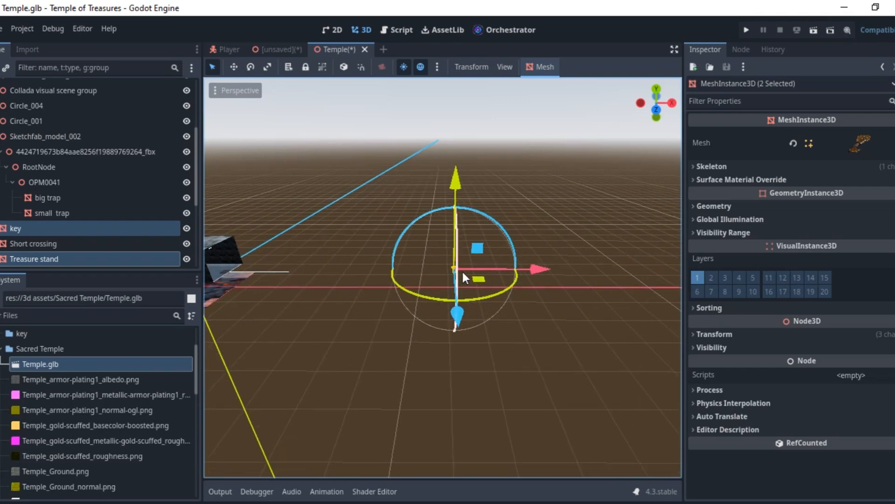
pyautogui.moveTo(539, 268); pyautogui.dragTo(652, 282)
pyautogui.scroll(-4, 440, 254)
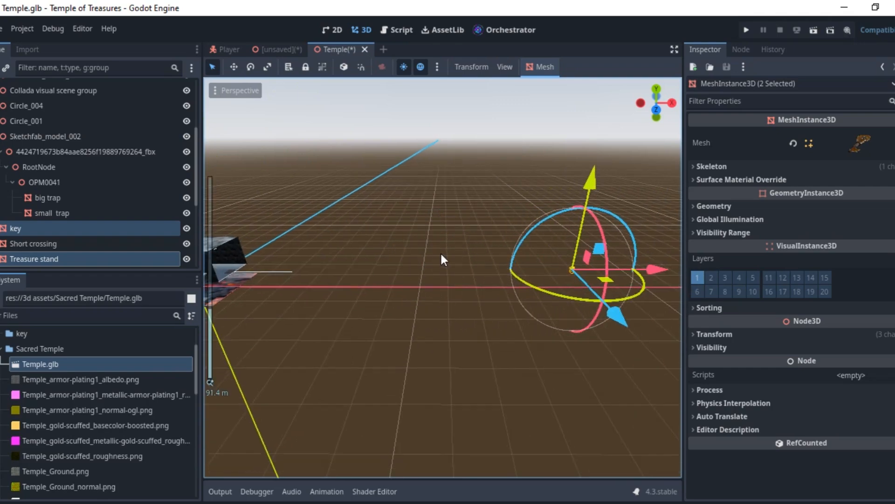
# - Examine the temple room, its lava surround, the crossing, the spike traps and the wall lamps from several angles
pyautogui.keyDown('shift'); pyautogui.moveTo(440, 254); pyautogui.dragTo(365, 331, button='middle'); pyautogui.keyUp('shift')
pyautogui.scroll(10, 403, 263)
pyautogui.scroll(10, 381, 287)
pyautogui.scroll(-6, 487, 348)
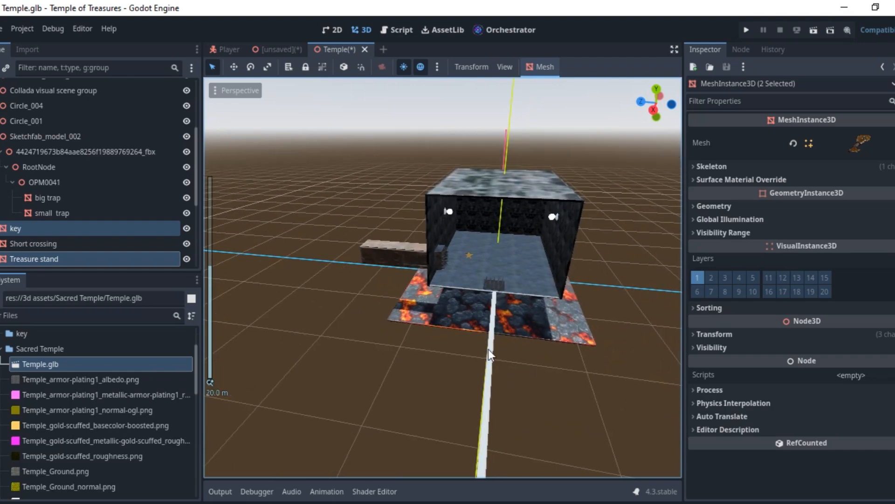
pyautogui.moveTo(488, 349); pyautogui.dragTo(287, 328, button='middle')
pyautogui.keyDown('shift'); pyautogui.moveTo(418, 323); pyautogui.dragTo(340, 299, button='middle'); pyautogui.keyUp('shift')
pyautogui.scroll(2, 339, 298)
pyautogui.scroll(8, 467, 270)
pyautogui.moveTo(468, 270); pyautogui.dragTo(422, 312, button='middle')
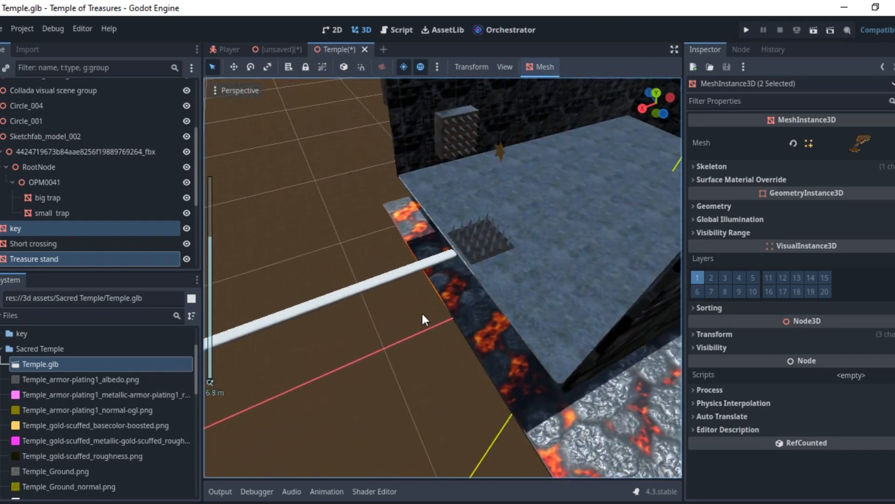
pyautogui.scroll(-6, 470, 259)
pyautogui.moveTo(469, 258)
pyautogui.keyDown('shift'); pyautogui.mouseDown(button='middle')
pyautogui.moveTo(312, 360)
pyautogui.moveTo(331, 386)
pyautogui.moveTo(475, 265)
pyautogui.mouseUp(button='middle'); pyautogui.keyUp('shift')
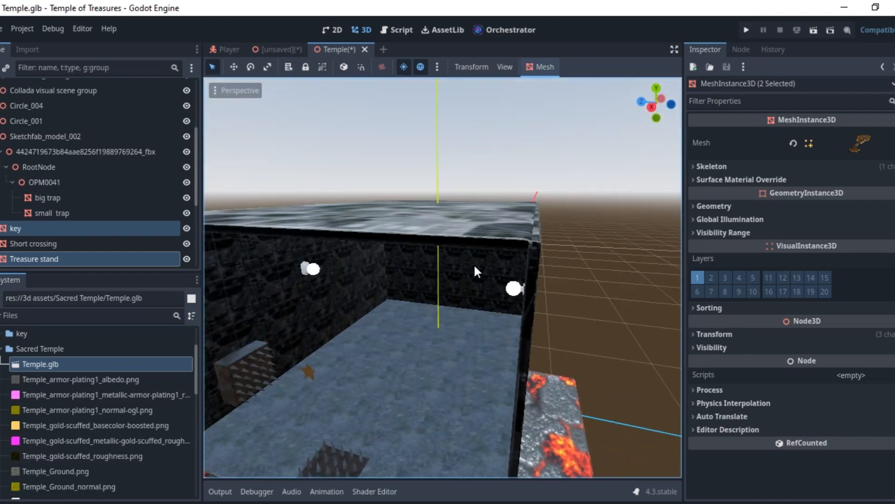
pyautogui.moveTo(441, 290); pyautogui.dragTo(539, 368, button='middle')
# - Select the temple floor and review the collision, navigation and UV options available for its mesh
pyautogui.click(485, 382)
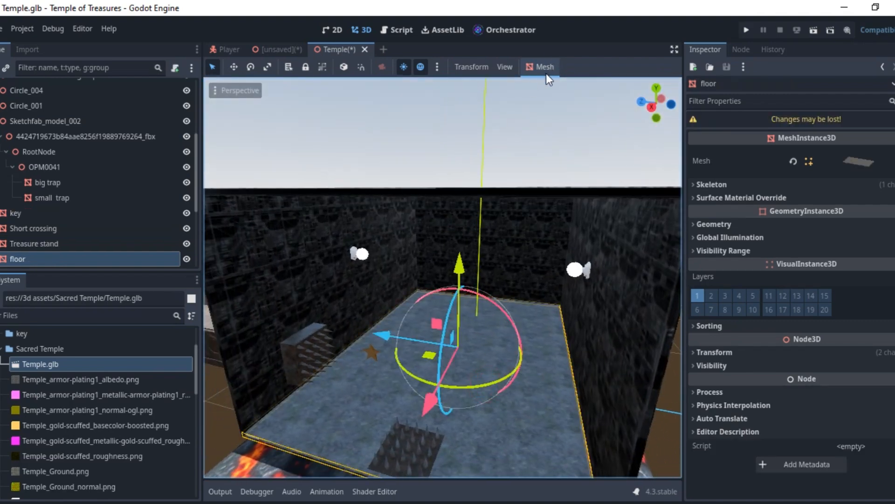
pyautogui.moveTo(422, 401); pyautogui.dragTo(513, 131, button='middle')
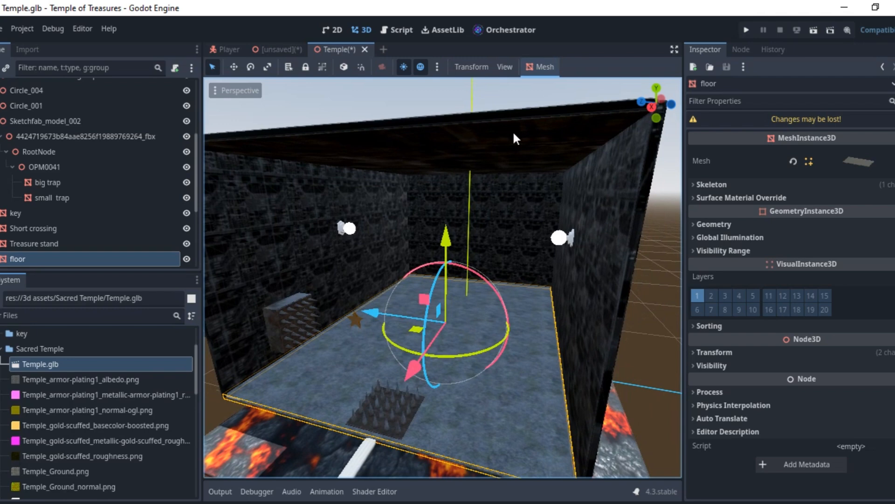
pyautogui.click(542, 67)
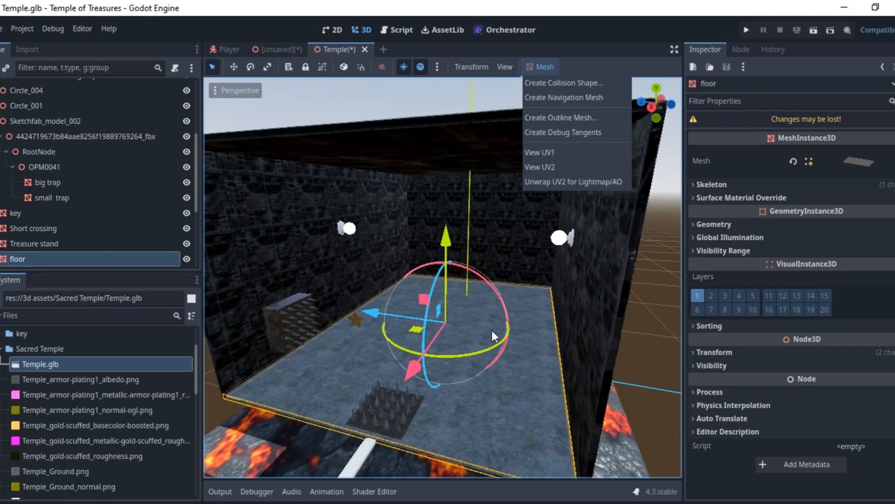
pyautogui.keyDown('shift'); pyautogui.moveTo(475, 312); pyautogui.dragTo(461, 313, button='middle'); pyautogui.keyUp('shift')
pyautogui.scroll(-3, 454, 285)
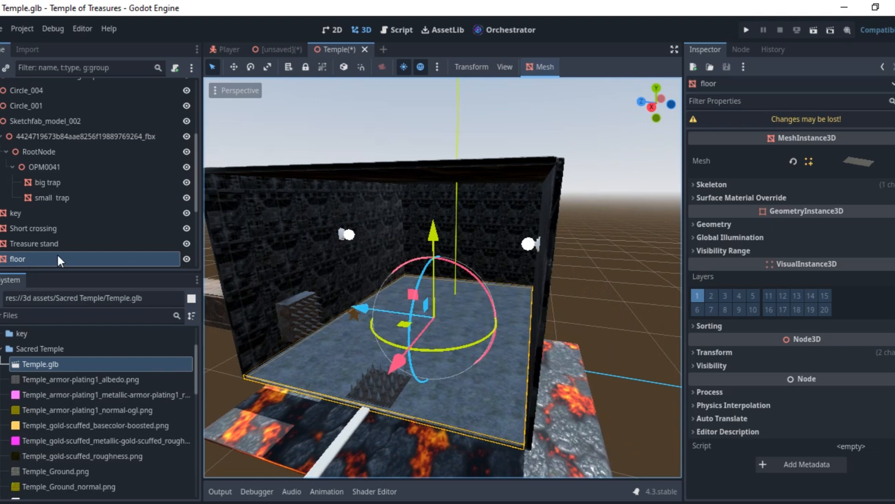
# - Find the floor node in the scene tree and add a StaticBody3D child to it
pyautogui.scroll(-4, 18, 227)
pyautogui.scroll(3, 27, 216)
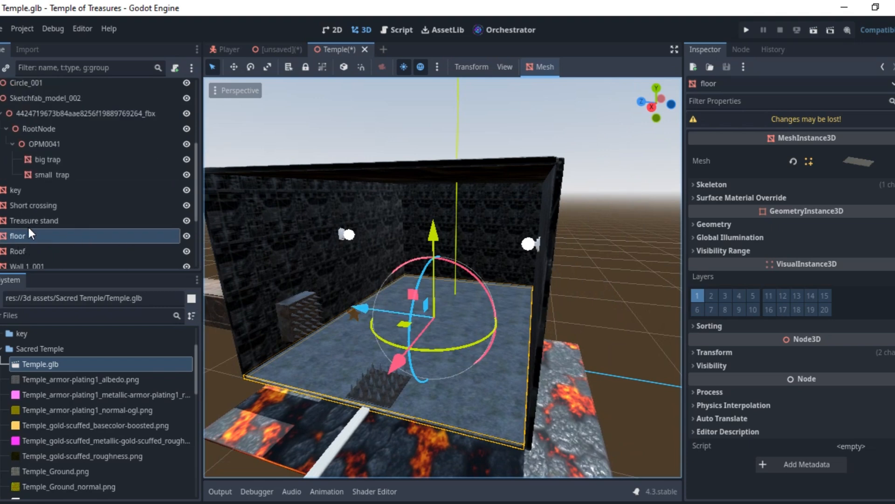
pyautogui.scroll(-5, 27, 225)
pyautogui.scroll(2, 32, 122)
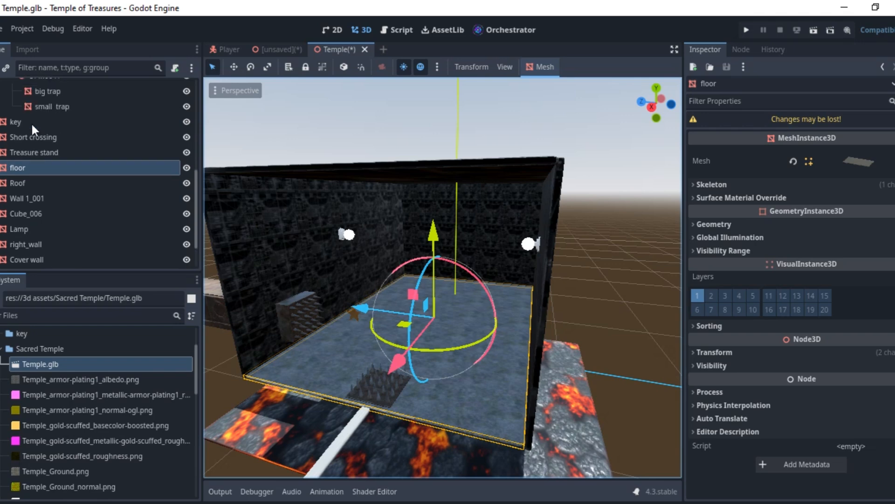
pyautogui.rightClick(15, 167)
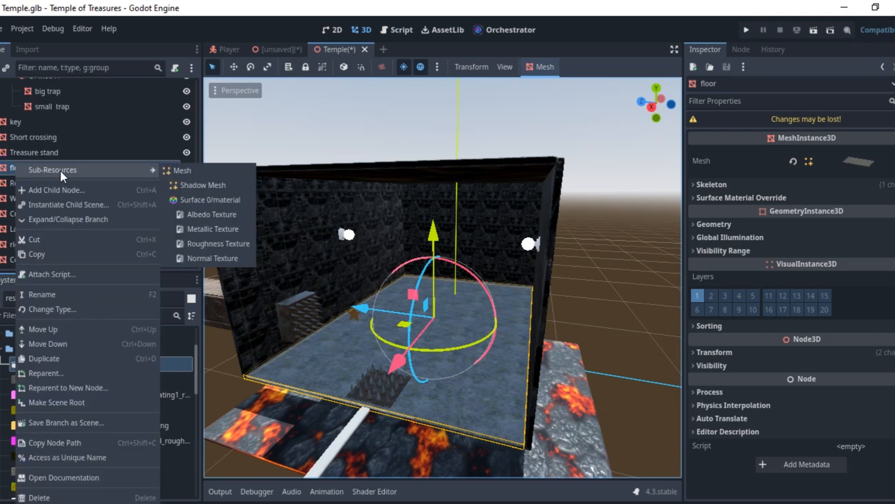
pyautogui.click(64, 186)
pyautogui.write('stt')
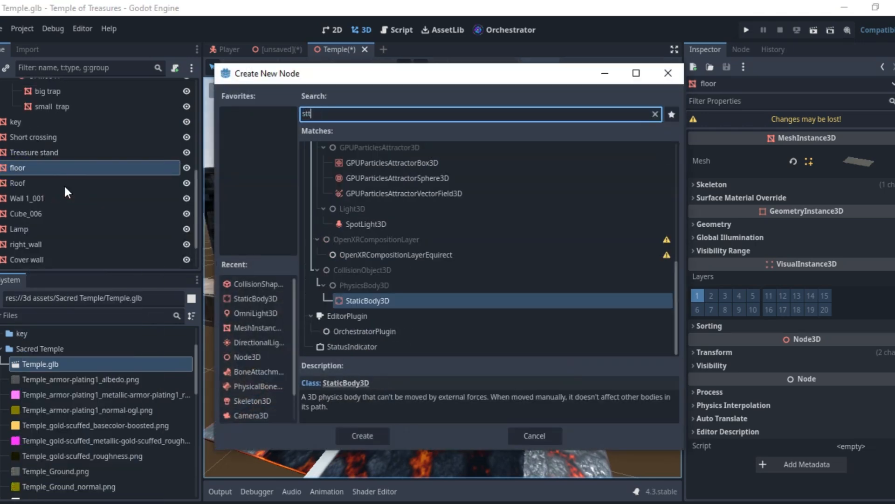
pyautogui.press('BackSpace')
pyautogui.write('a')
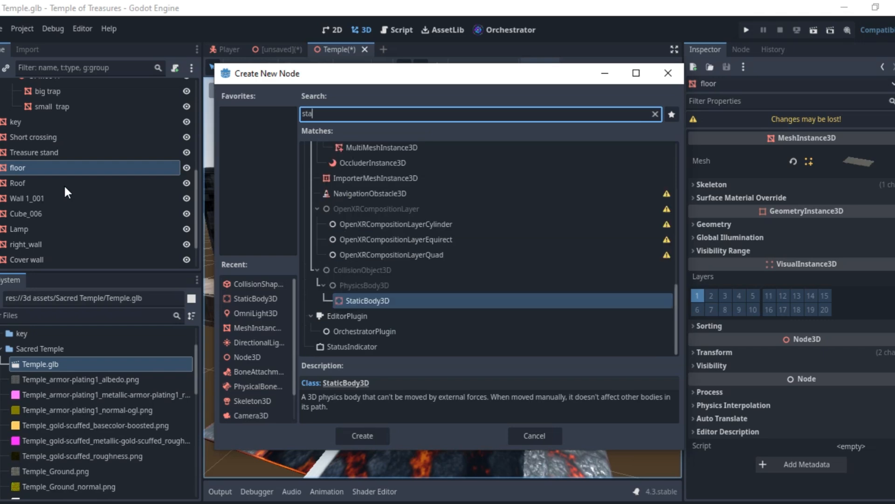
pyautogui.press('Return')
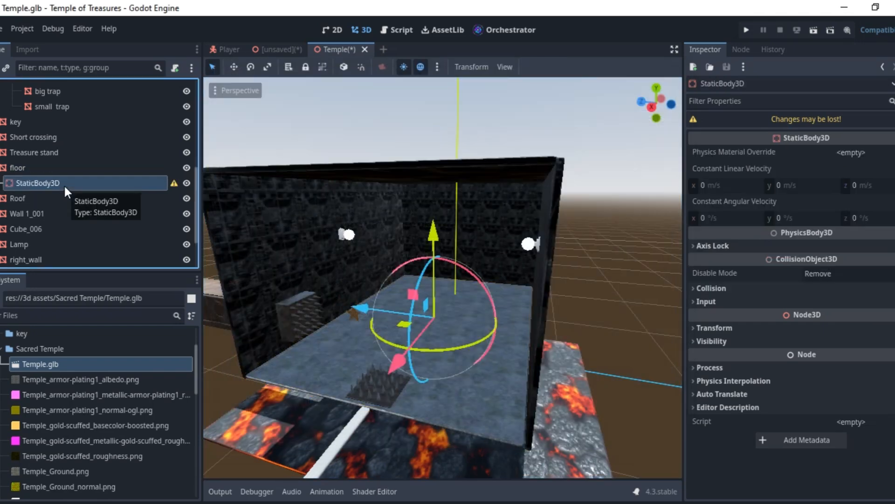
# - Add a CollisionShape3D node as a child of the floor's StaticBody3D
pyautogui.rightClick(46, 181)
pyautogui.click(86, 188)
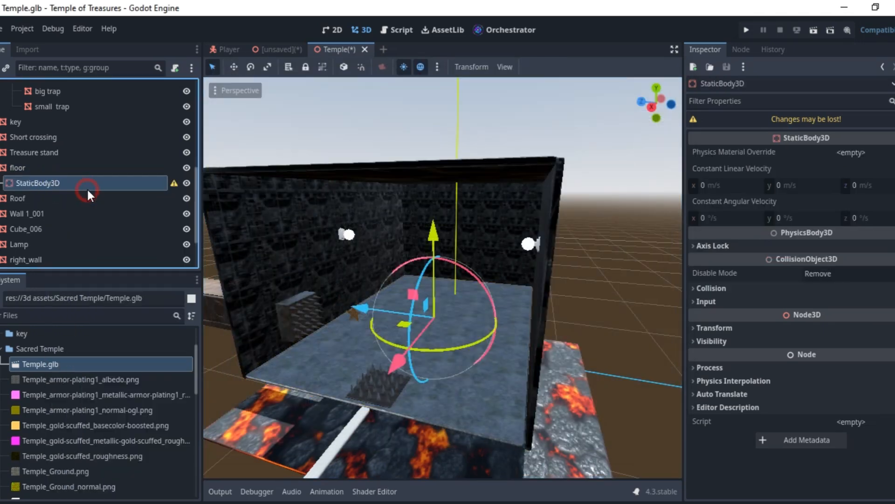
pyautogui.write('colli')
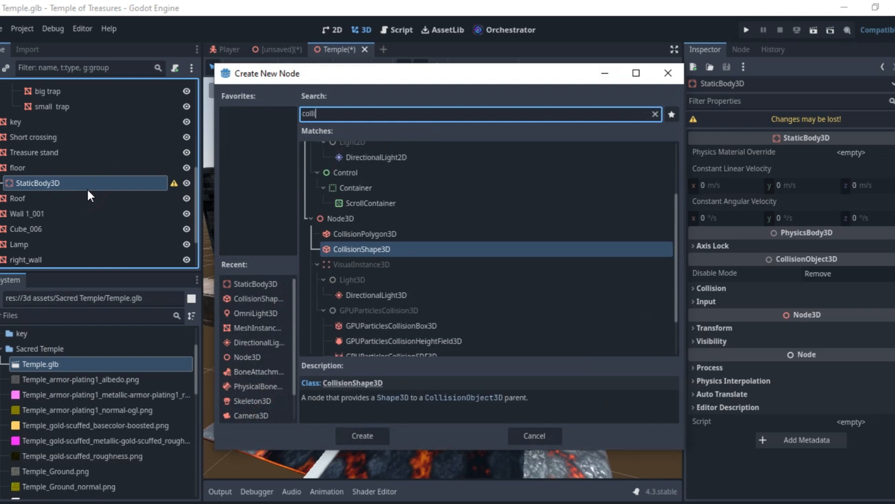
pyautogui.press('Return')
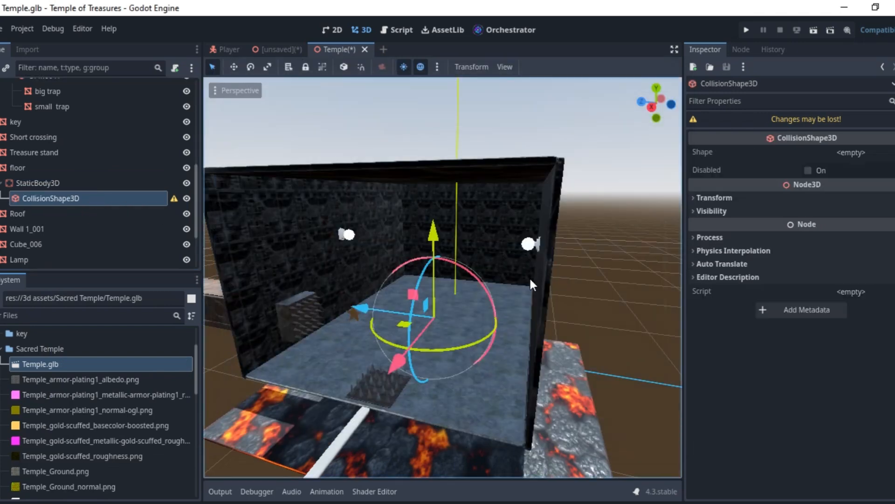
# - Assign a new BoxShape3D as the shape of the floor's CollisionShape3D
pyautogui.scroll(5, 458, 331)
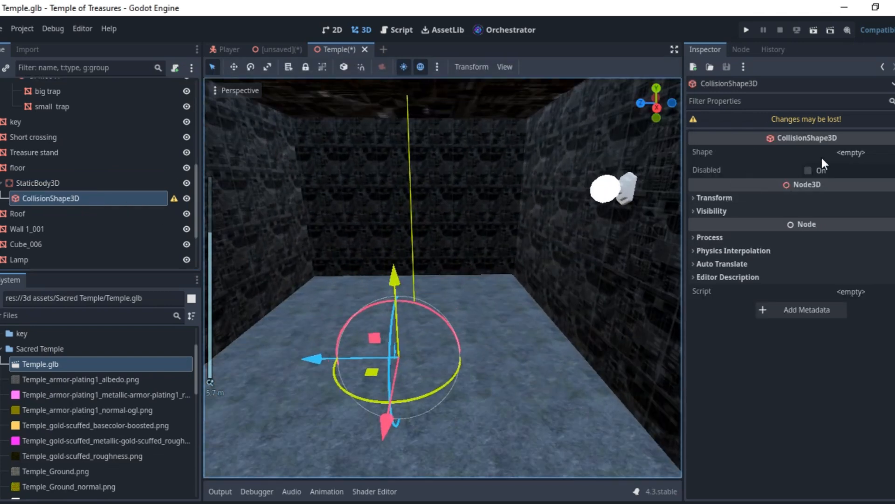
pyautogui.click(877, 153)
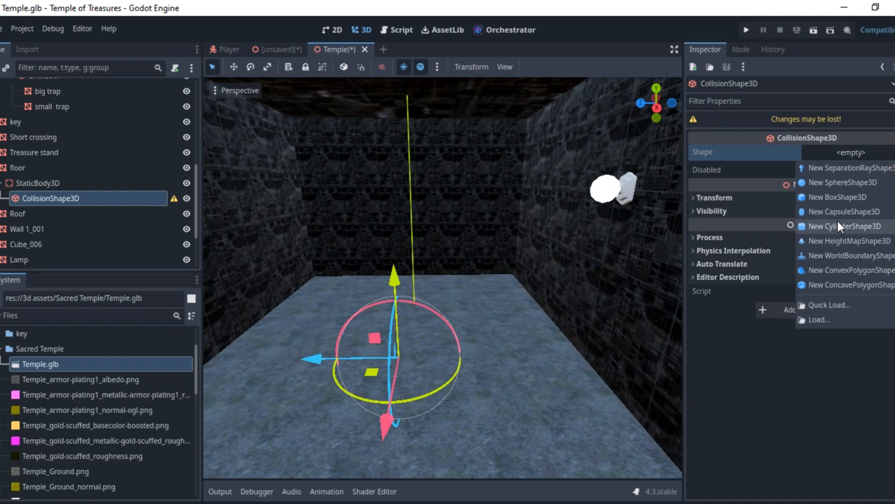
pyautogui.click(849, 200)
# - Lower the upper face of the floor's collision box to make it about 0.6 high along Y
pyautogui.scroll(-5, 489, 309)
pyautogui.scroll(5, 485, 252)
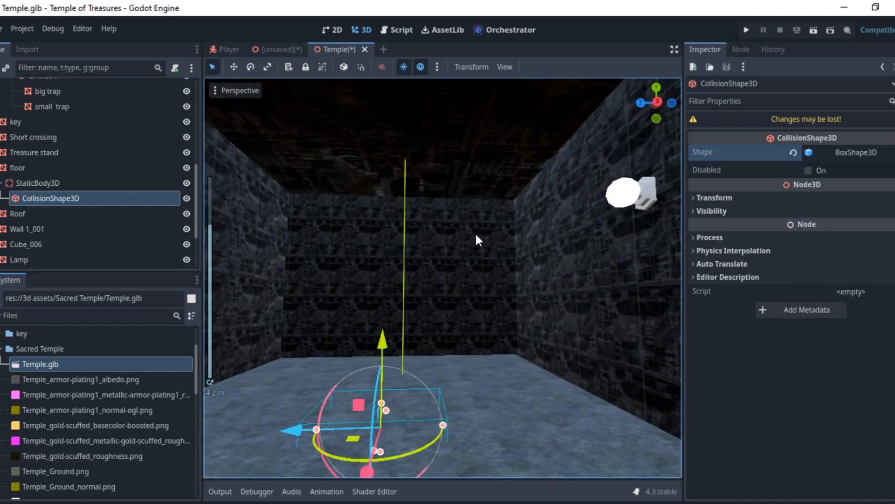
pyautogui.scroll(-5, 448, 257)
pyautogui.moveTo(429, 270); pyautogui.dragTo(568, 308, button='middle')
pyautogui.scroll(-6, 508, 321)
pyautogui.scroll(4, 477, 327)
pyautogui.moveTo(477, 326); pyautogui.dragTo(614, 377, button='middle')
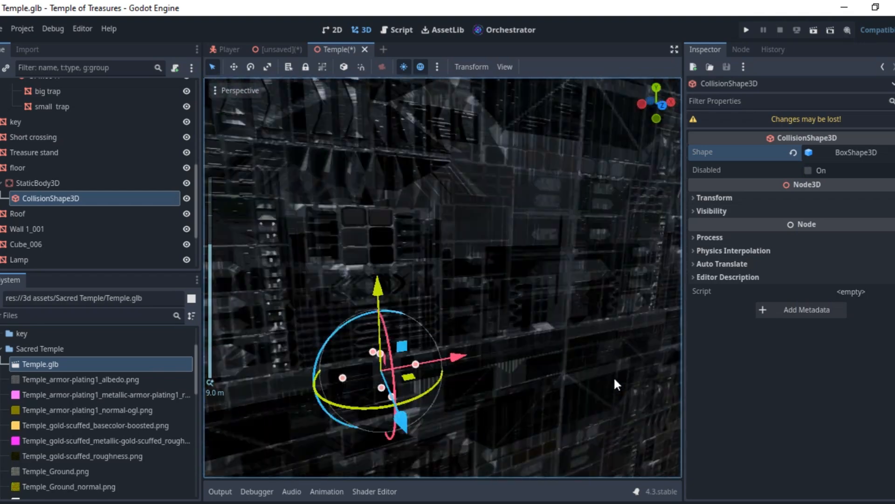
pyautogui.moveTo(416, 339); pyautogui.dragTo(555, 329, button='middle')
pyautogui.keyDown('shift'); pyautogui.moveTo(496, 322); pyautogui.dragTo(518, 265, button='middle'); pyautogui.keyUp('shift')
pyautogui.scroll(2, 518, 265)
pyautogui.scroll(3, 527, 285)
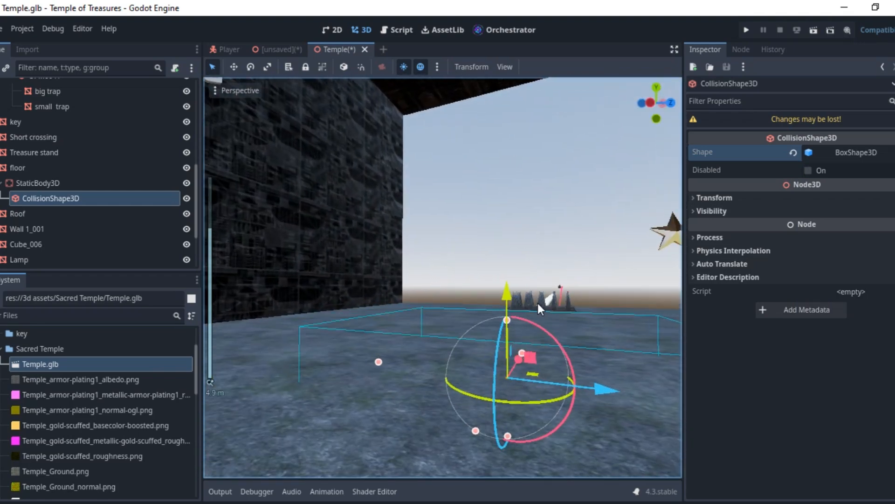
pyautogui.moveTo(548, 327); pyautogui.dragTo(545, 373)
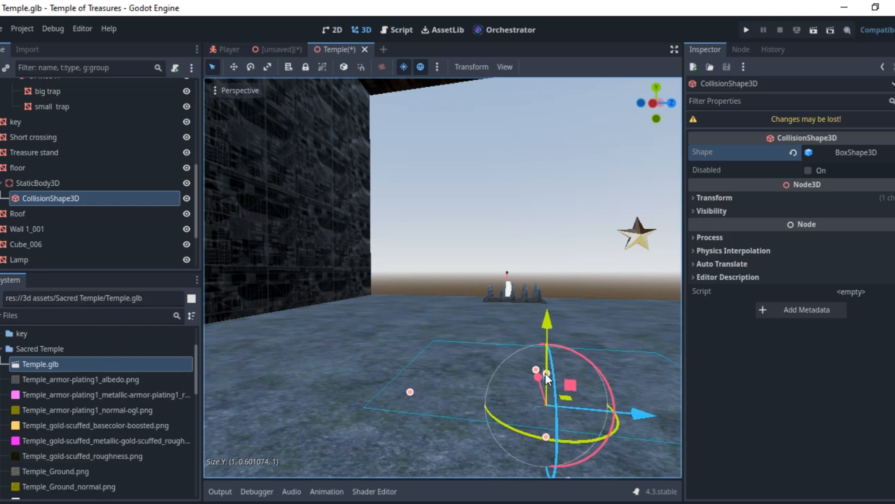
# - Stretch the floor's collision box on both sides towards the side walls, to about 4.37 along Z
pyautogui.scroll(-5, 543, 377)
pyautogui.moveTo(532, 384); pyautogui.dragTo(475, 325, button='middle')
pyautogui.moveTo(474, 324); pyautogui.dragTo(631, 296)
pyautogui.click(383, 329)
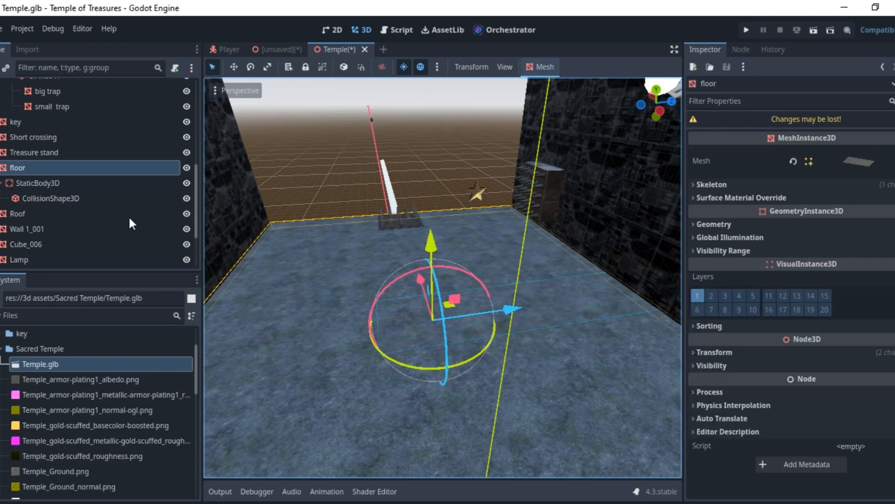
pyautogui.click(48, 198)
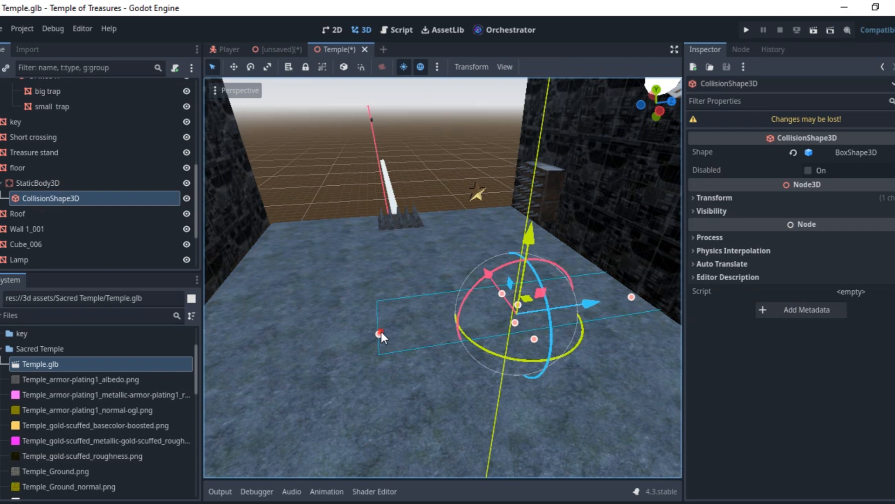
pyautogui.moveTo(380, 334); pyautogui.dragTo(233, 341)
pyautogui.keyDown('shift'); pyautogui.moveTo(234, 339); pyautogui.dragTo(367, 320, button='middle'); pyautogui.keyUp('shift')
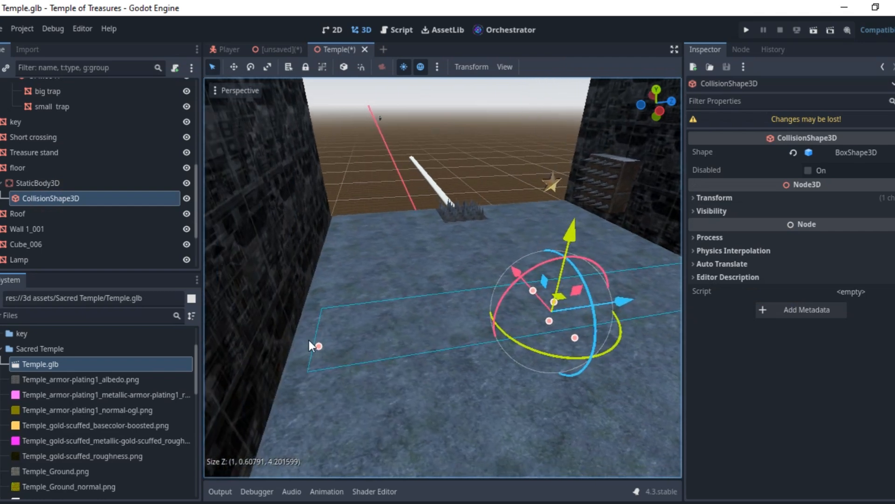
pyautogui.moveTo(313, 348); pyautogui.dragTo(295, 351)
# - Stretch the floor's collision box lengthwise to the temple's front and back edges, to about 8.17 along X
pyautogui.moveTo(448, 319); pyautogui.dragTo(418, 373, button='middle')
pyautogui.moveTo(418, 373); pyautogui.dragTo(692, 404)
pyautogui.keyDown('shift'); pyautogui.moveTo(376, 336); pyautogui.dragTo(520, 337, button='middle'); pyautogui.keyUp('shift')
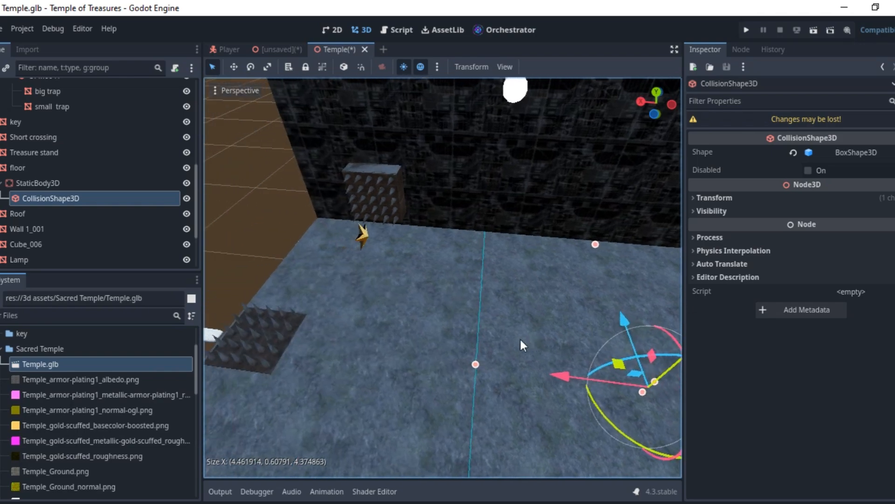
pyautogui.moveTo(488, 366); pyautogui.dragTo(229, 351)
pyautogui.scroll(5, 301, 337)
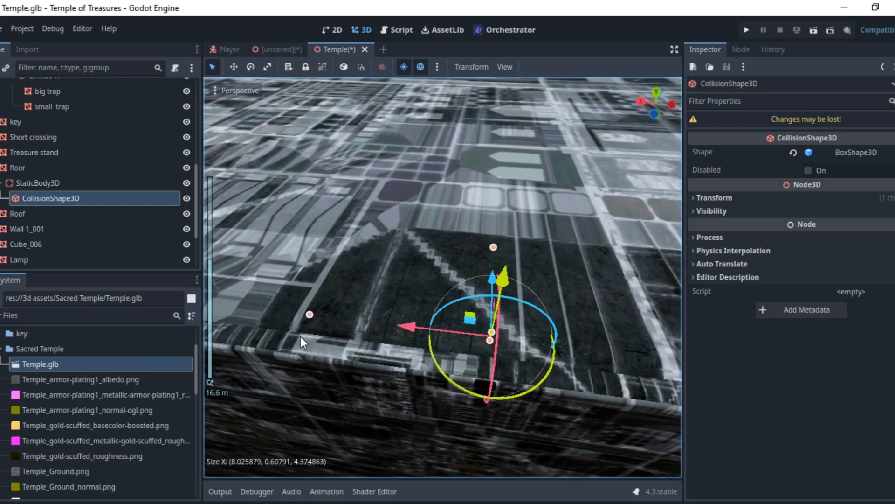
pyautogui.moveTo(300, 337); pyautogui.dragTo(674, 261, button='middle')
pyautogui.scroll(10, 420, 299)
pyautogui.scroll(-2, 470, 326)
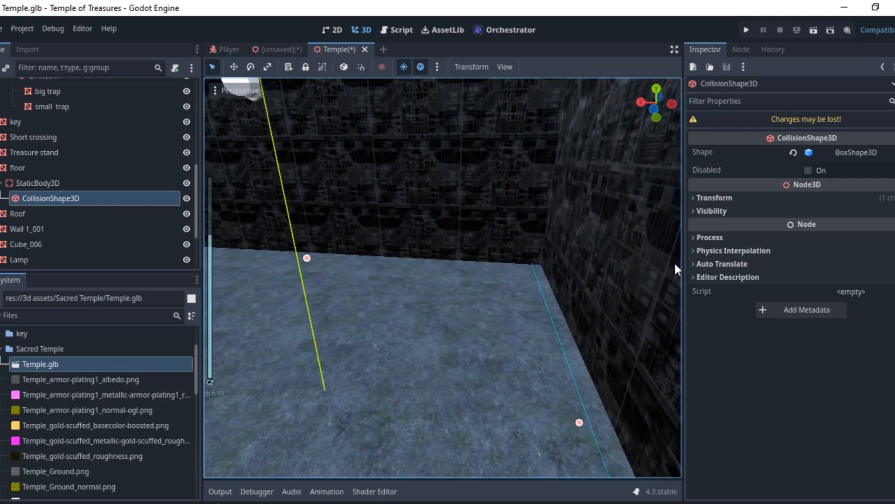
pyautogui.moveTo(578, 422); pyautogui.dragTo(601, 425)
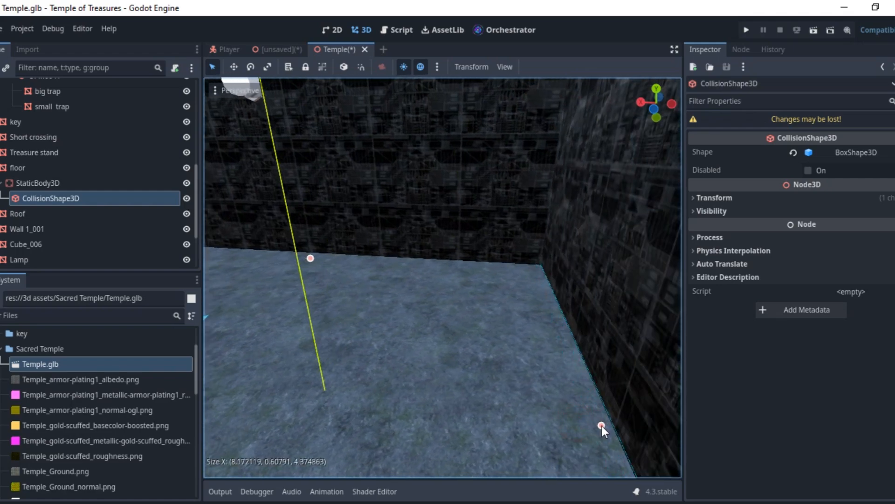
# - Extend the floor's collision box slightly at the side wall, to about 4.40 along Z
pyautogui.scroll(-4, 602, 425)
pyautogui.moveTo(488, 342); pyautogui.dragTo(436, 290, button='middle')
pyautogui.scroll(-5, 231, 295)
pyautogui.scroll(5, 231, 294)
pyautogui.scroll(2, 438, 252)
pyautogui.scroll(-2, 421, 222)
pyautogui.keyDown('shift'); pyautogui.moveTo(420, 222); pyautogui.dragTo(534, 296, button='middle'); pyautogui.keyUp('shift')
pyautogui.moveTo(552, 309); pyautogui.dragTo(550, 321)
# - Examine the temple's roof and walls from the open front to check which parts need collision
pyautogui.moveTo(550, 321); pyautogui.dragTo(461, 232, button='middle')
pyautogui.scroll(-2, 552, 247)
pyautogui.scroll(-9, 552, 247)
pyautogui.scroll(7, 462, 233)
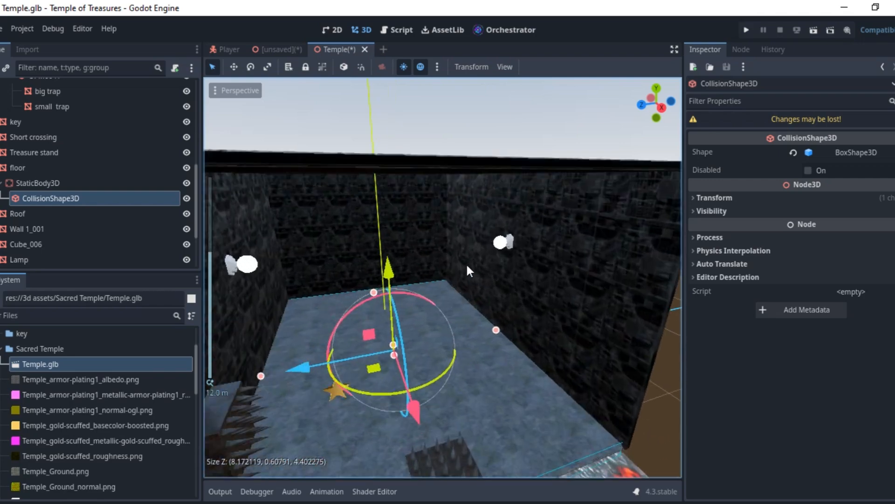
pyautogui.moveTo(467, 265); pyautogui.dragTo(429, 137, button='middle')
pyautogui.click(426, 125)
pyautogui.scroll(-5, 438, 211)
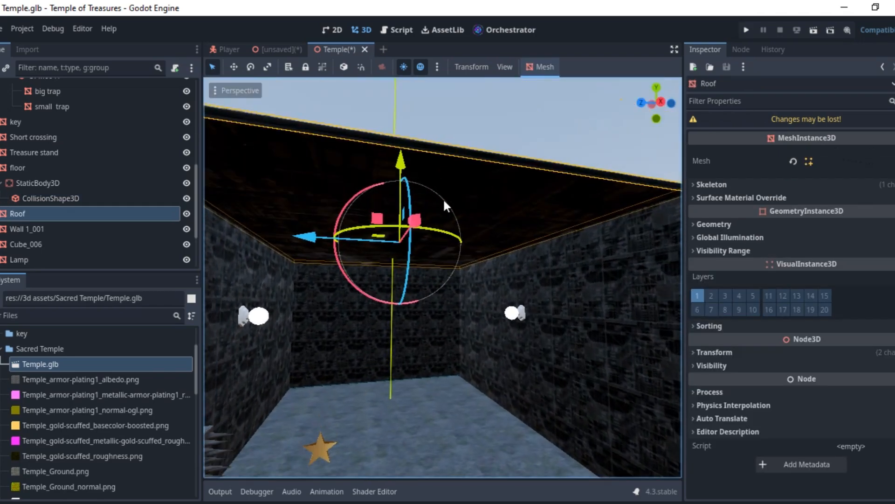
pyautogui.scroll(5, 436, 222)
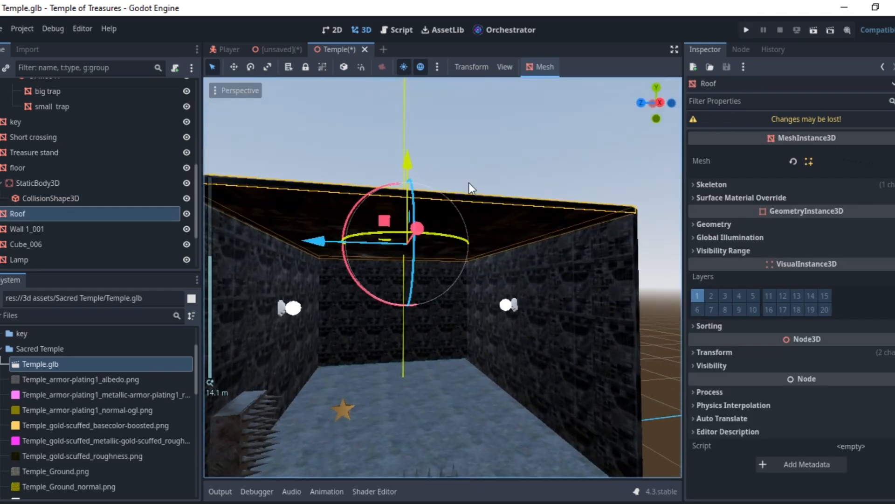
pyautogui.scroll(2, 490, 191)
pyautogui.moveTo(469, 225); pyautogui.dragTo(547, 167, button='middle')
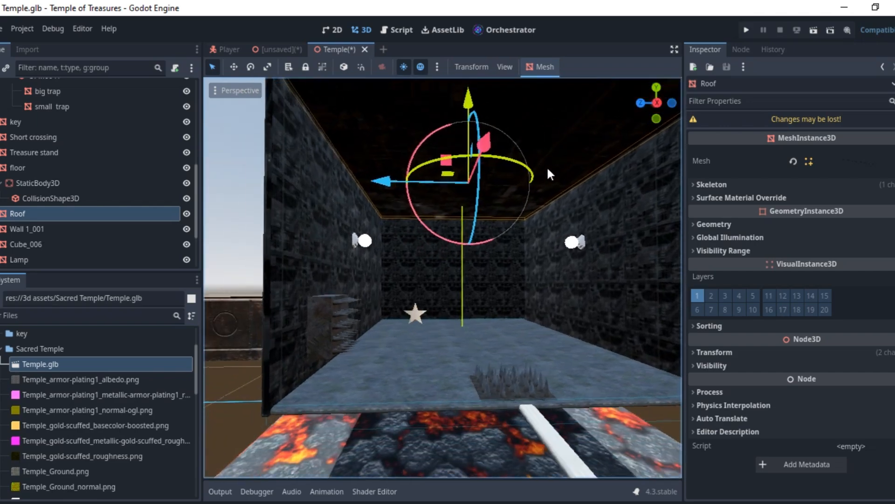
pyautogui.moveTo(488, 183); pyautogui.dragTo(455, 194, button='middle')
# - Give right_wall a StaticBody3D with a CollisionShape3D child that uses a BoxShape3D
pyautogui.click(346, 248)
pyautogui.keyDown('shift'); pyautogui.moveTo(347, 248); pyautogui.dragTo(424, 254, button='middle'); pyautogui.keyUp('shift')
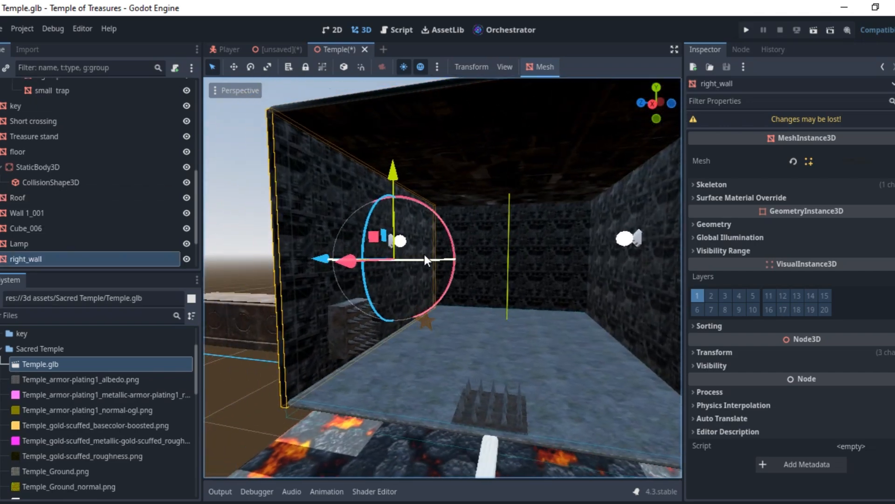
pyautogui.scroll(2, 413, 248)
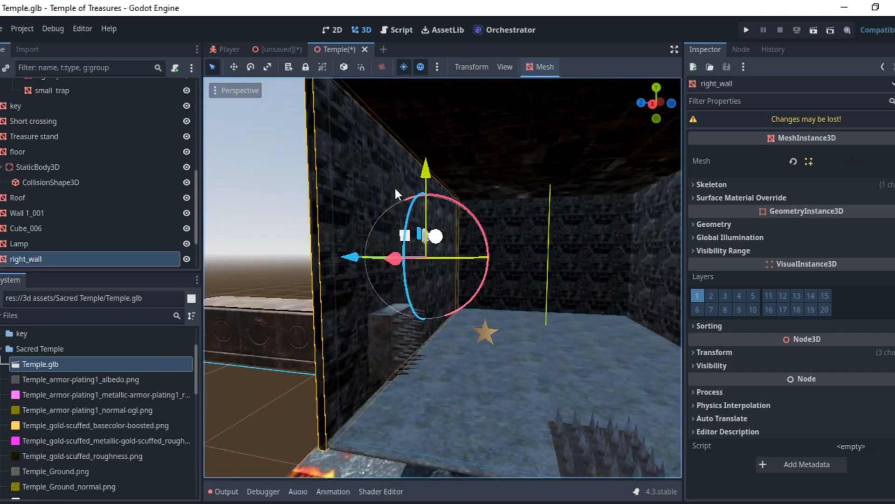
pyautogui.scroll(2, 368, 182)
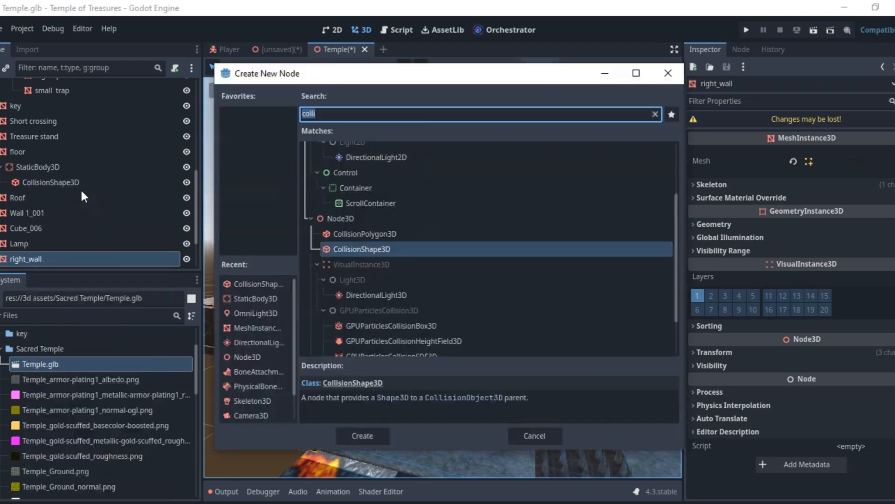
pyautogui.press('Return')
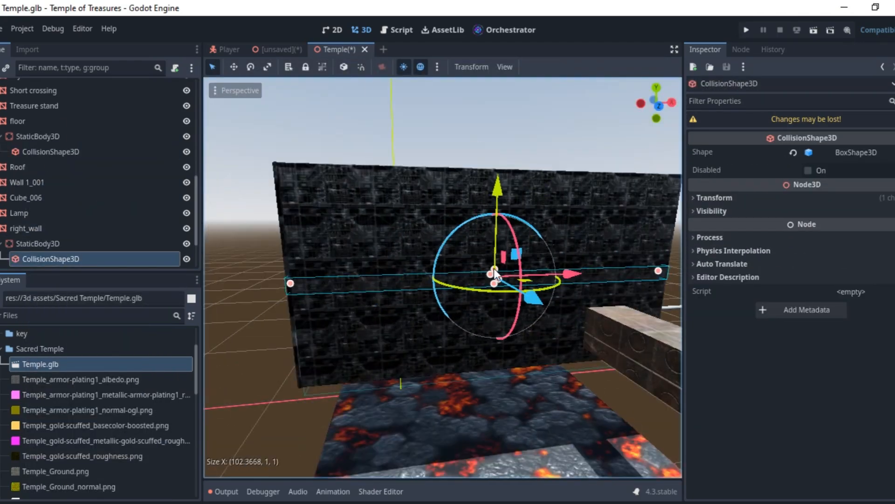
# - Replace left_wall's duplicated StaticBody3D with a new one whose collision box measures about 70.62 × 1 × 13.31
pyautogui.moveTo(495, 276); pyautogui.dragTo(447, 296, button='middle')
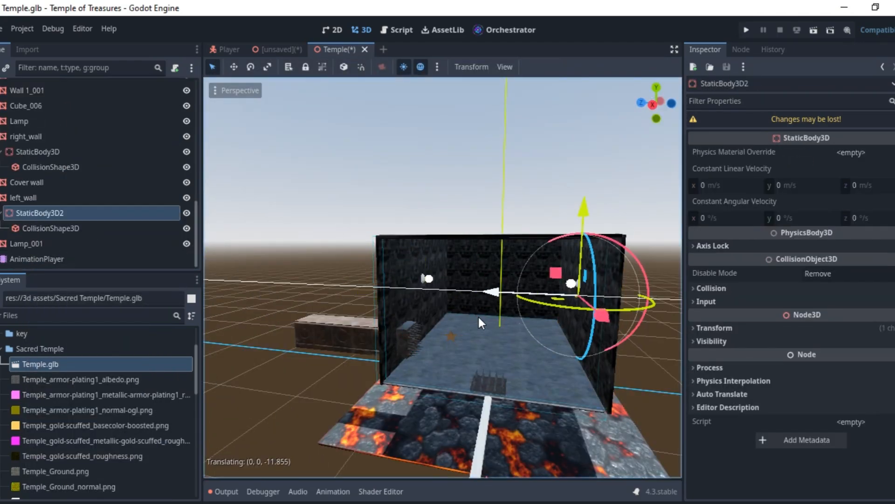
pyautogui.press('Delete')
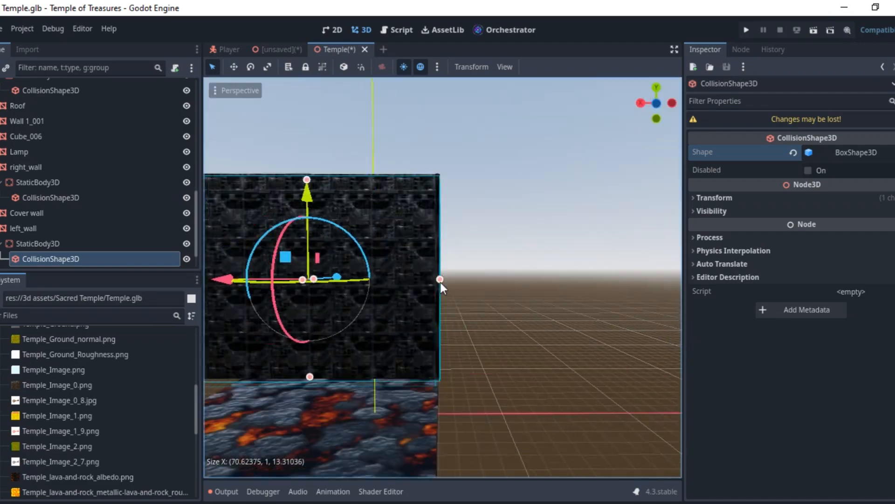
pyautogui.moveTo(440, 282); pyautogui.dragTo(578, 301, button='middle')
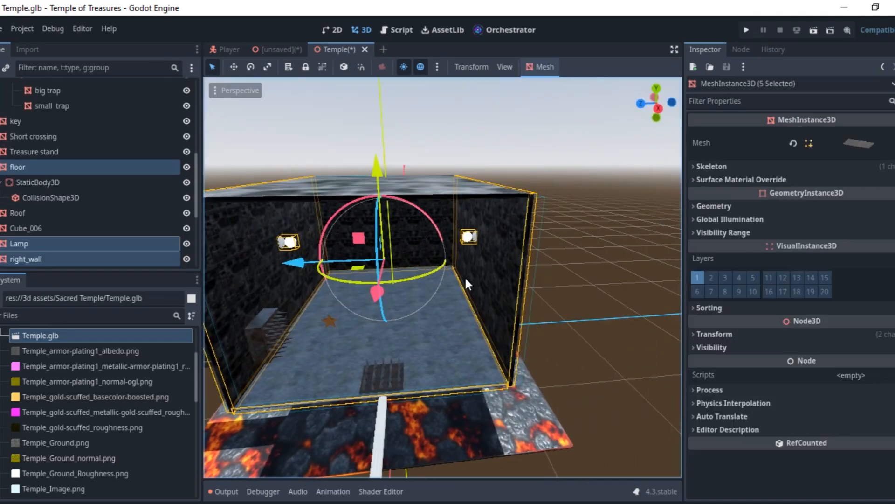
# - Instantiate the scene Scenes/Player.tscn as a child of the Temple root node
pyautogui.click(569, 244)
pyautogui.moveTo(564, 275); pyautogui.dragTo(199, 110, button='middle')
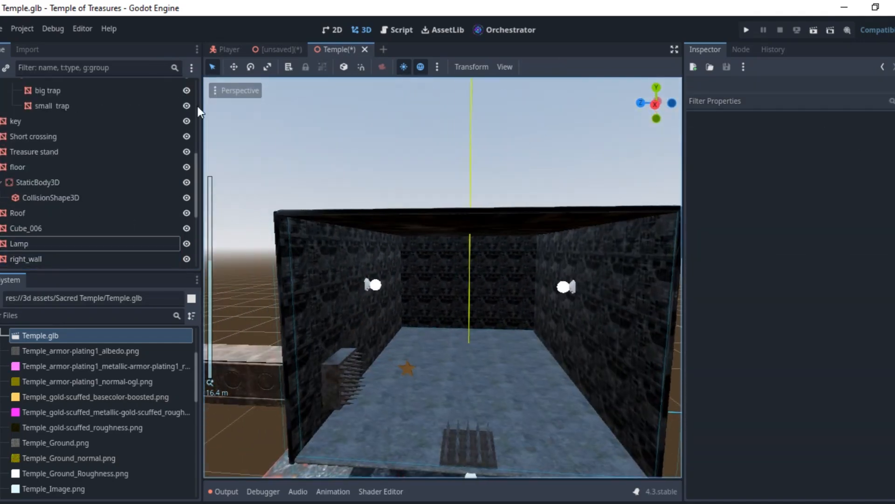
pyautogui.scroll(10, 65, 143)
pyautogui.click(21, 90)
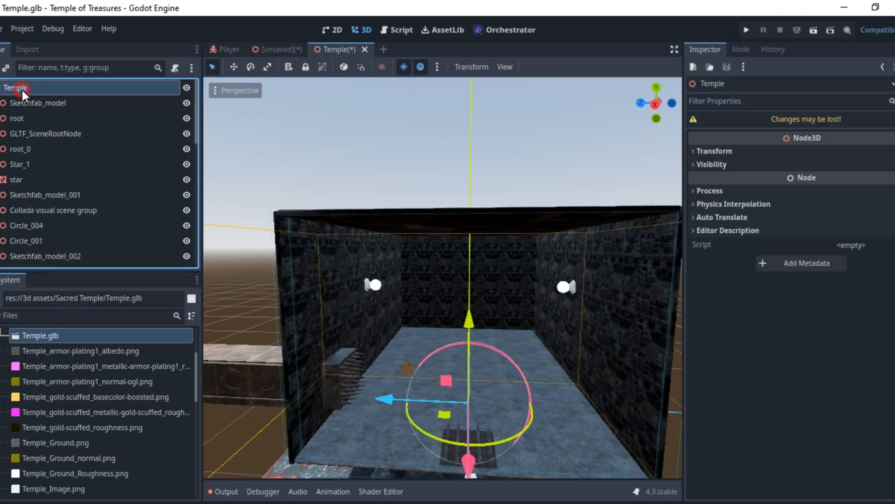
pyautogui.rightClick(22, 90)
pyautogui.click(57, 108)
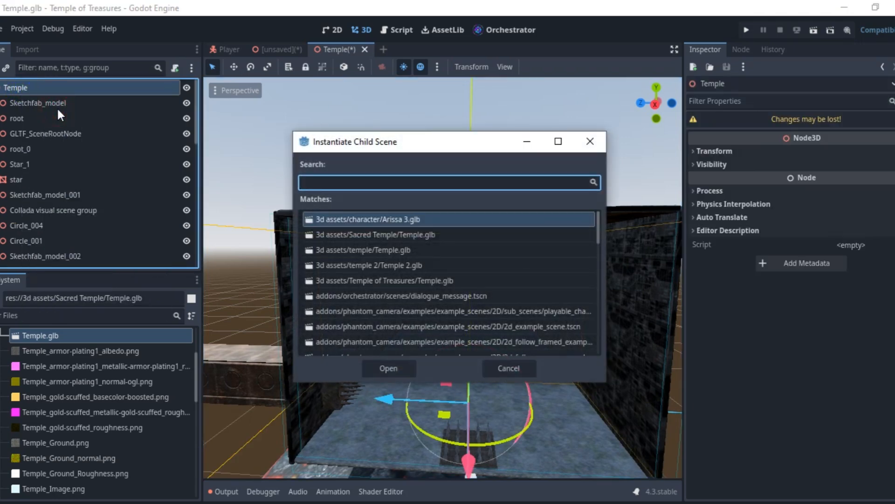
pyautogui.write('player')
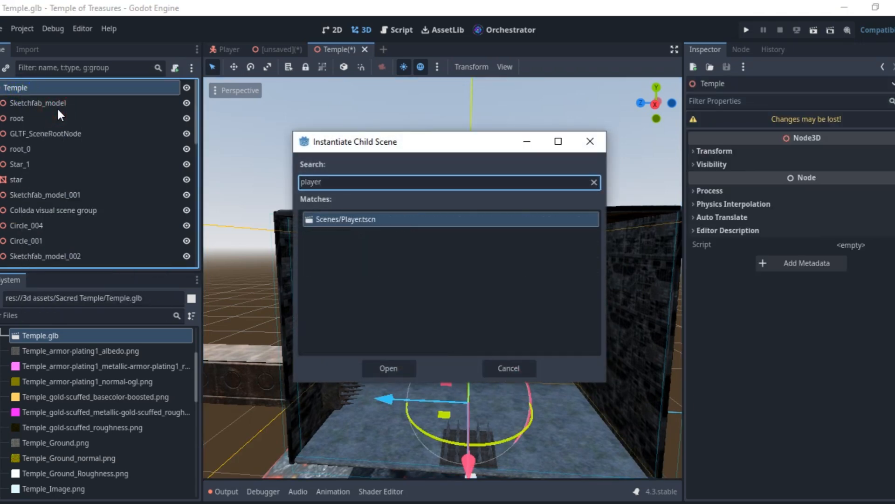
pyautogui.press('Return')
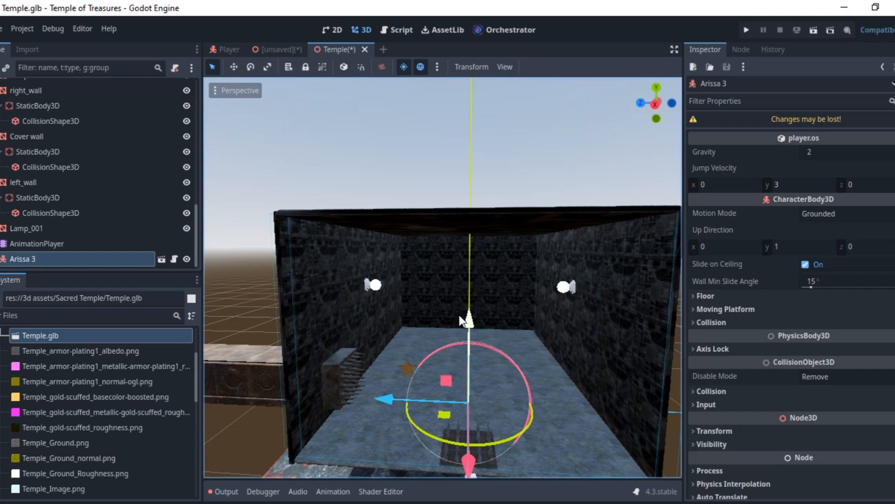
# - Raise the Arissa 3 player character along Y until it stands on the temple floor
pyautogui.moveTo(460, 321); pyautogui.dragTo(472, 246)
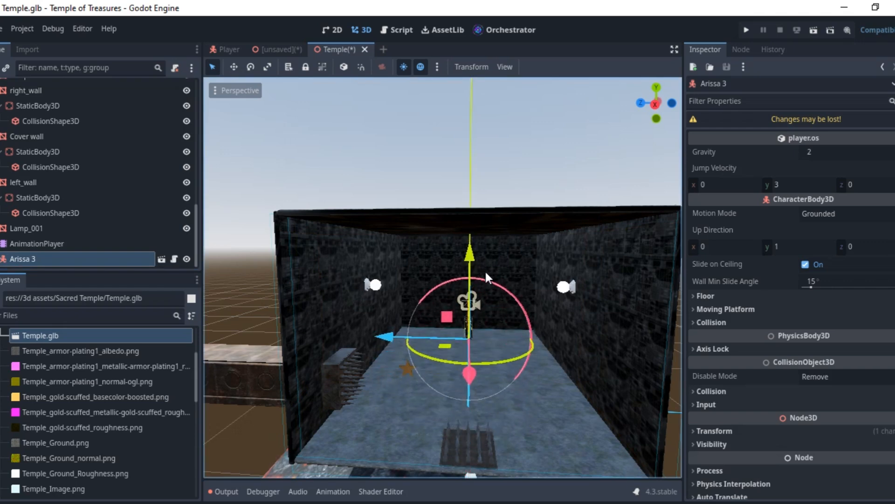
pyautogui.moveTo(486, 274); pyautogui.dragTo(394, 294, button='middle')
pyautogui.scroll(6, 391, 297)
pyautogui.moveTo(503, 425); pyautogui.dragTo(498, 308)
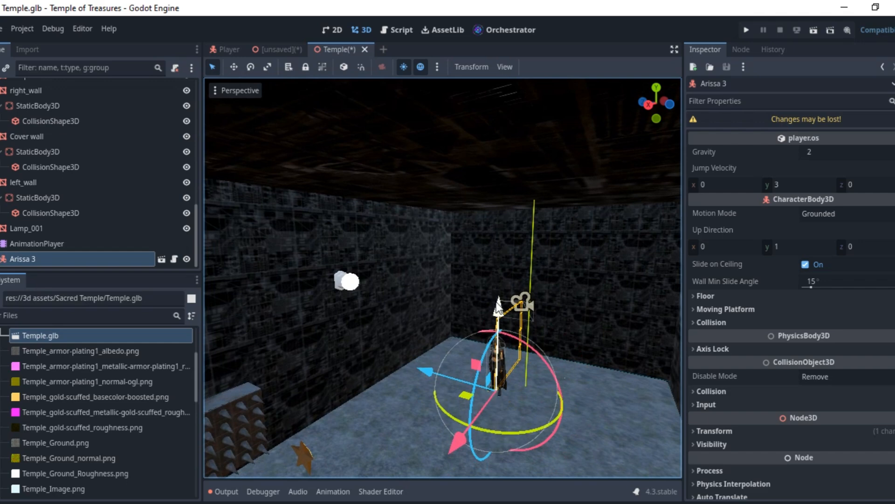
pyautogui.scroll(15, 46, 238)
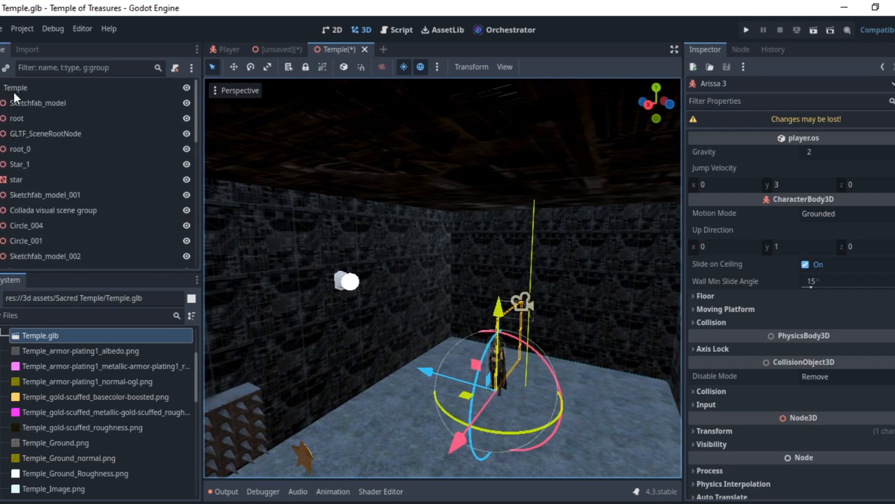
pyautogui.click(14, 87)
pyautogui.rightClick(15, 85)
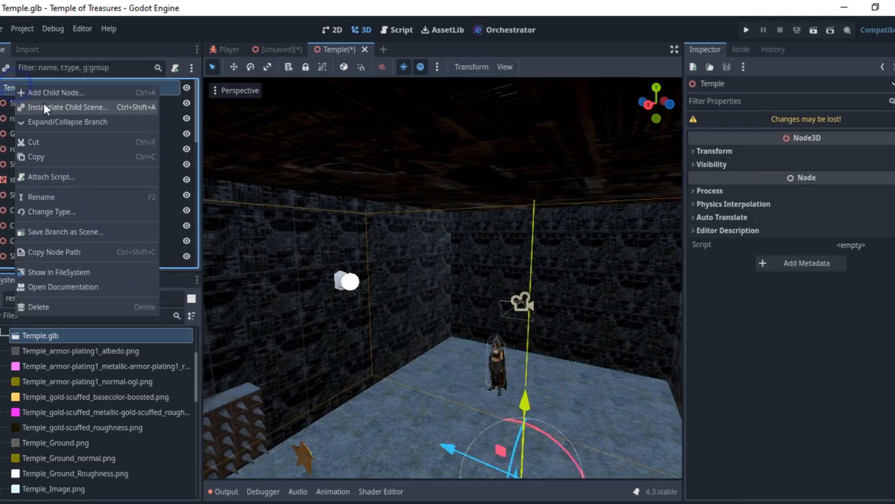
pyautogui.click(351, 282)
# - Add an OmniLight3D as a child of the Lamp node and move it slightly out from the wall
pyautogui.click(351, 282)
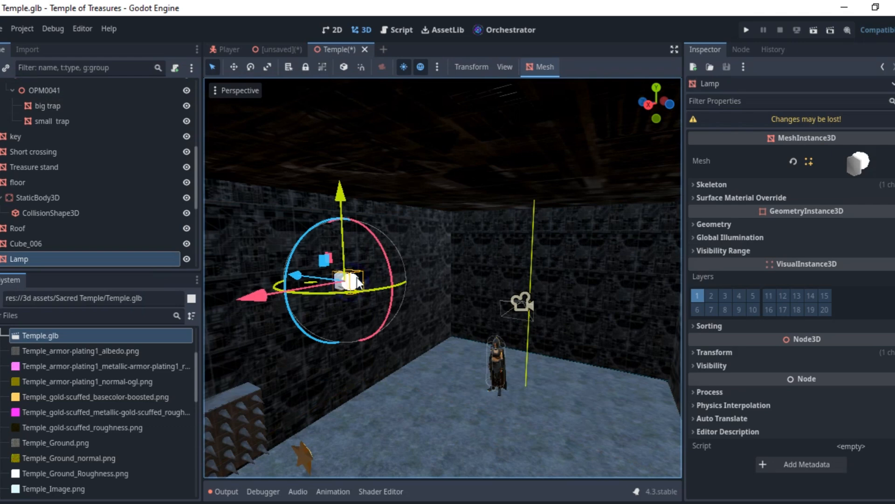
pyautogui.rightClick(47, 259)
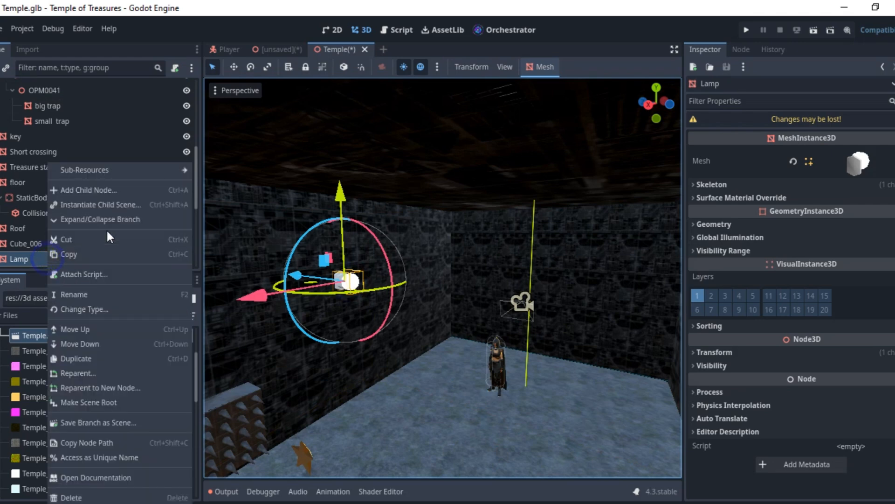
pyautogui.click(111, 189)
pyautogui.write('ligh')
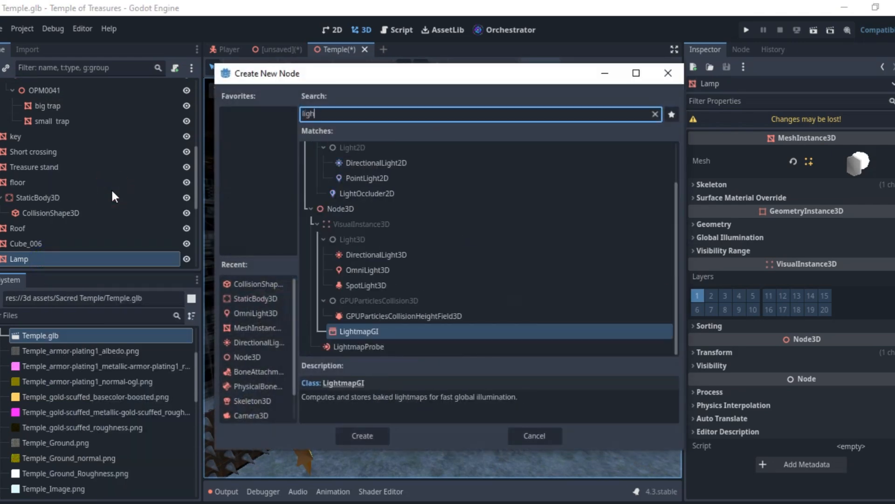
pyautogui.click(396, 271)
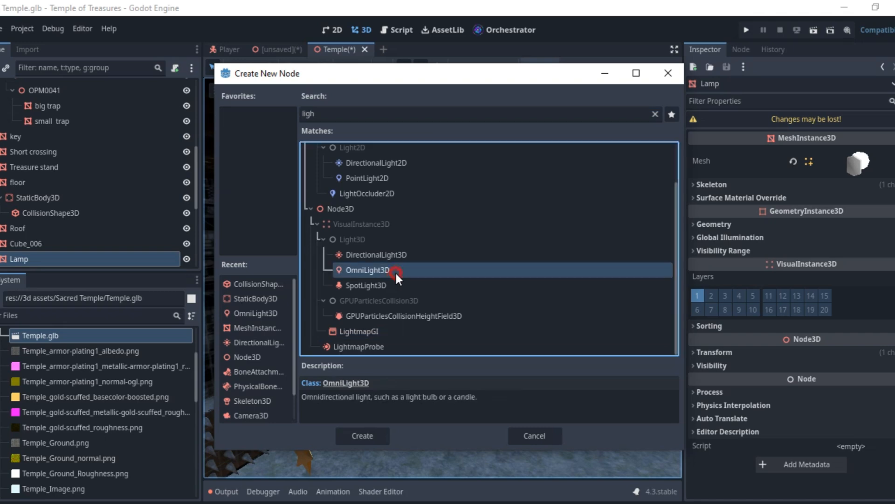
pyautogui.press('Escape')
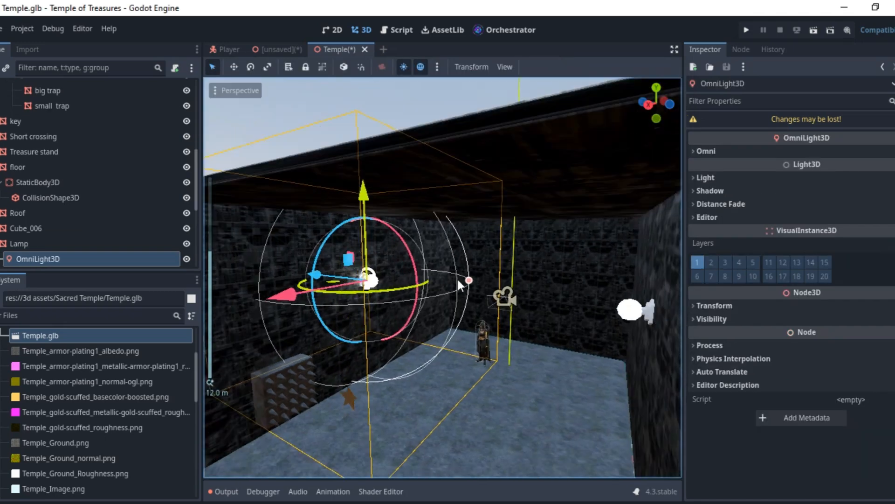
pyautogui.moveTo(457, 278); pyautogui.dragTo(515, 281, button='middle')
pyautogui.moveTo(279, 283)
pyautogui.mouseDown()
pyautogui.moveTo(264, 283)
pyautogui.moveTo(284, 290)
pyautogui.mouseUp()
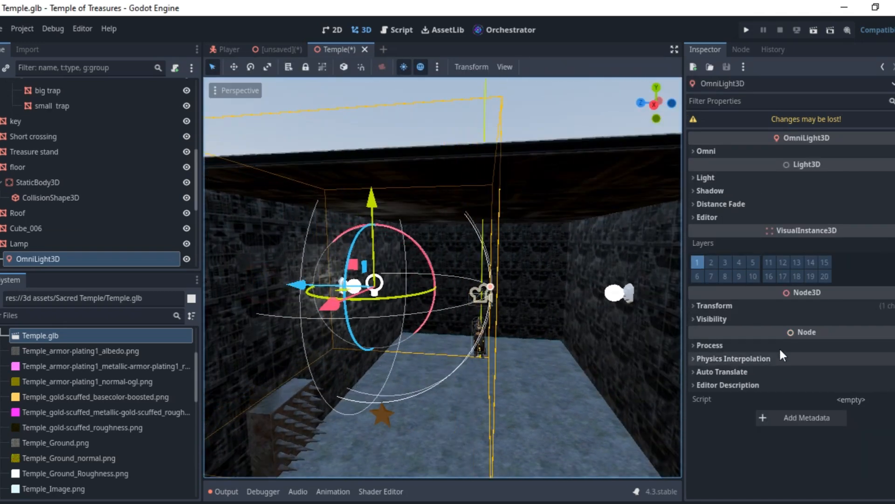
# - Set the omni light's energy to about 2.01 and its colour to warm orange eeb97c
pyautogui.click(705, 178)
pyautogui.moveTo(812, 211); pyautogui.dragTo(816, 213)
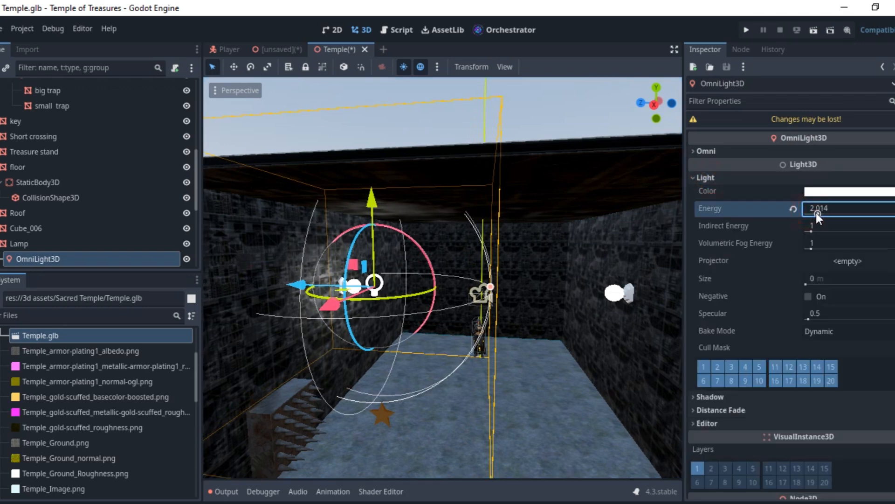
pyautogui.click(835, 191)
pyautogui.write('c4c4c4')
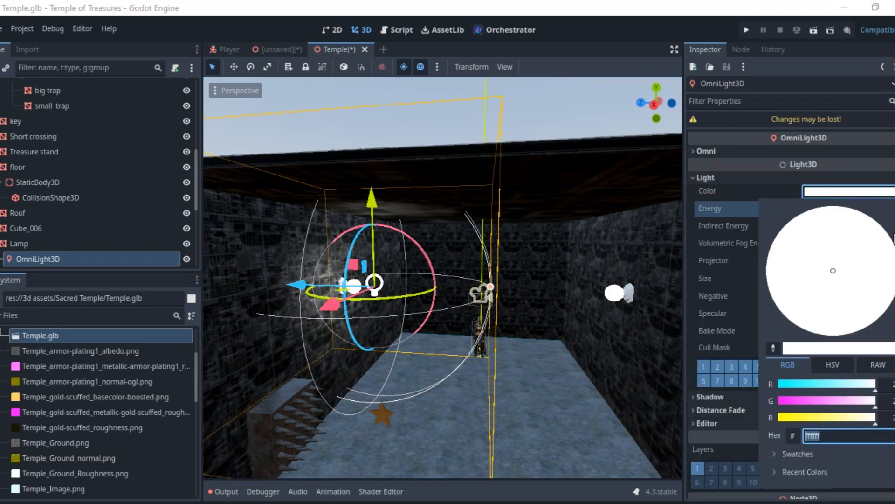
pyautogui.press('Return')
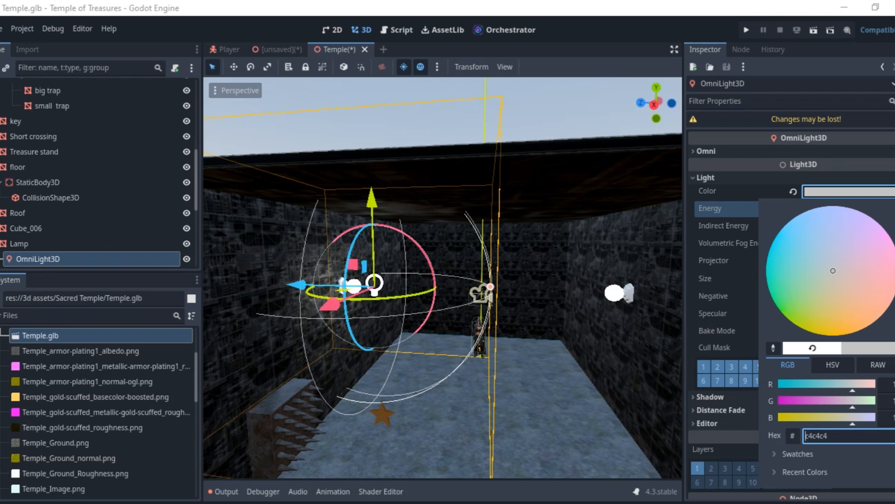
pyautogui.click(848, 312)
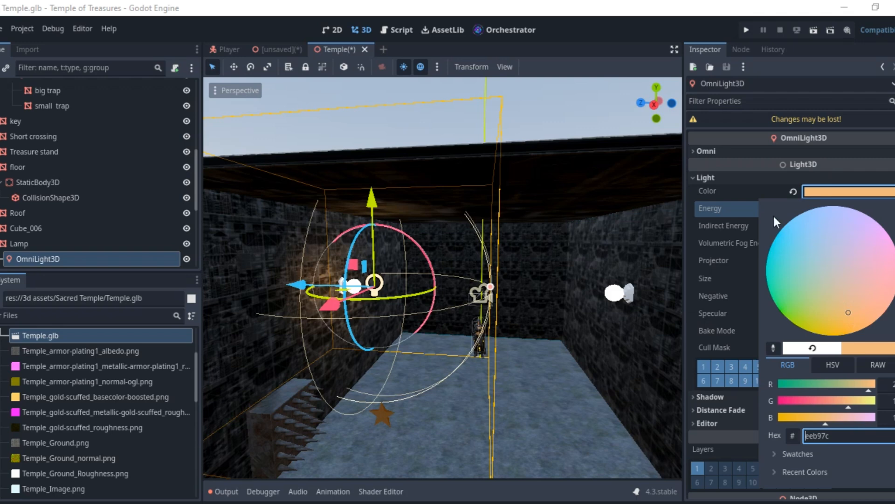
# - Set the omni light's energy to about 3.479 and its range to about 5.961
pyautogui.click(713, 210)
pyautogui.moveTo(816, 213); pyautogui.dragTo(823, 213)
pyautogui.click(714, 151)
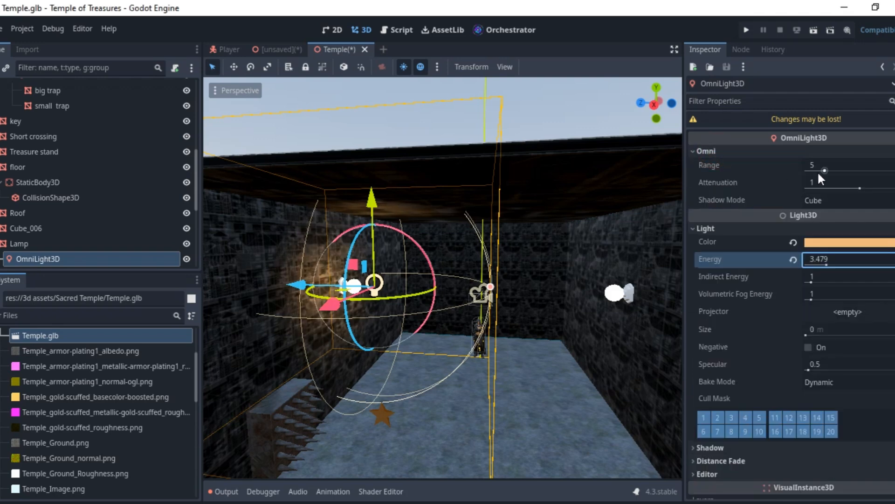
pyautogui.moveTo(823, 171); pyautogui.dragTo(826, 171)
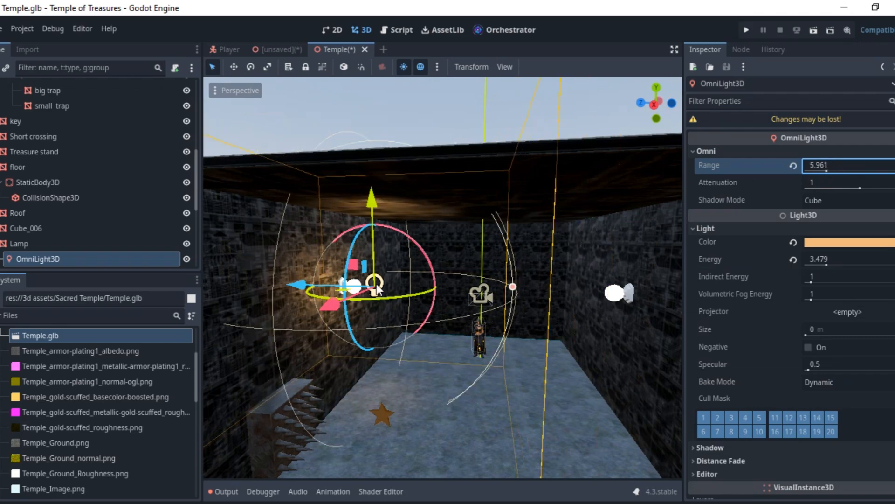
# - Duplicate the omni light and place the copy beside the lamp on the opposite wall, slightly out from the wall
pyautogui.scroll(-5, 377, 289)
pyautogui.scroll(5, 384, 297)
pyautogui.moveTo(295, 285); pyautogui.dragTo(558, 312)
pyautogui.hotkey('ctrl', 'z')
pyautogui.hotkey('ctrl', 'd')
pyautogui.moveTo(558, 312); pyautogui.dragTo(412, 281, button='middle')
pyautogui.scroll(3, 442, 298)
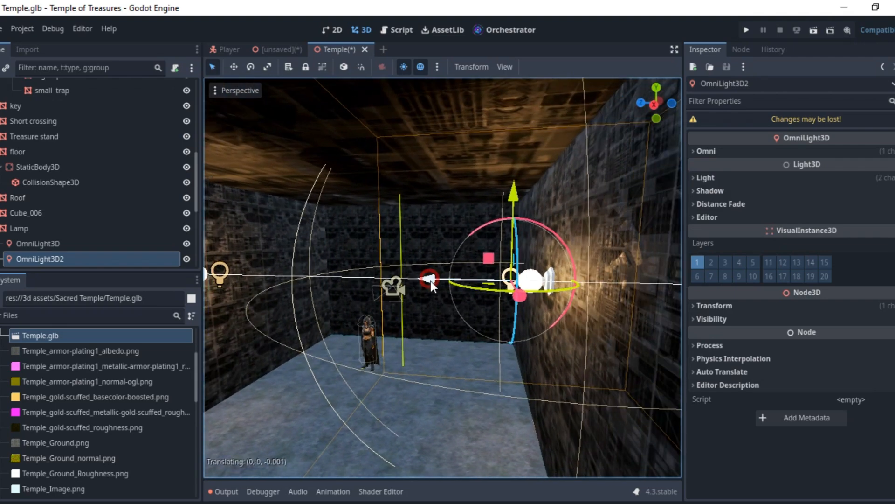
pyautogui.scroll(-3, 431, 280)
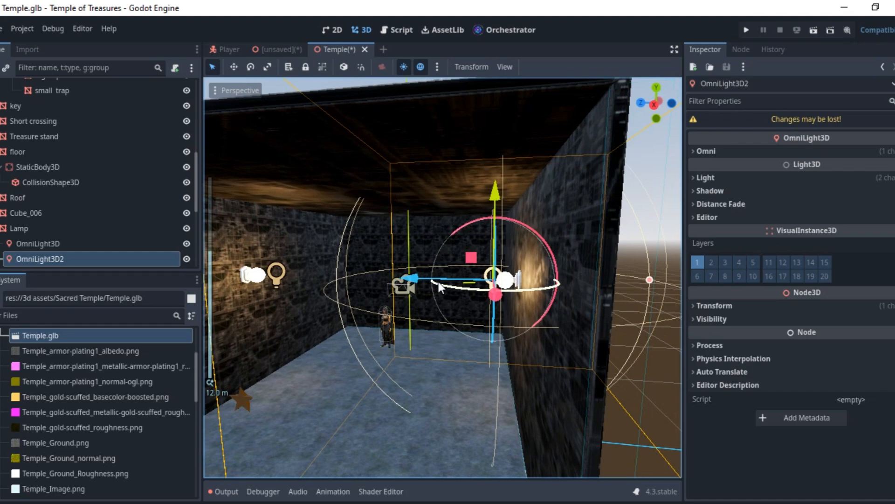
pyautogui.scroll(3, 438, 281)
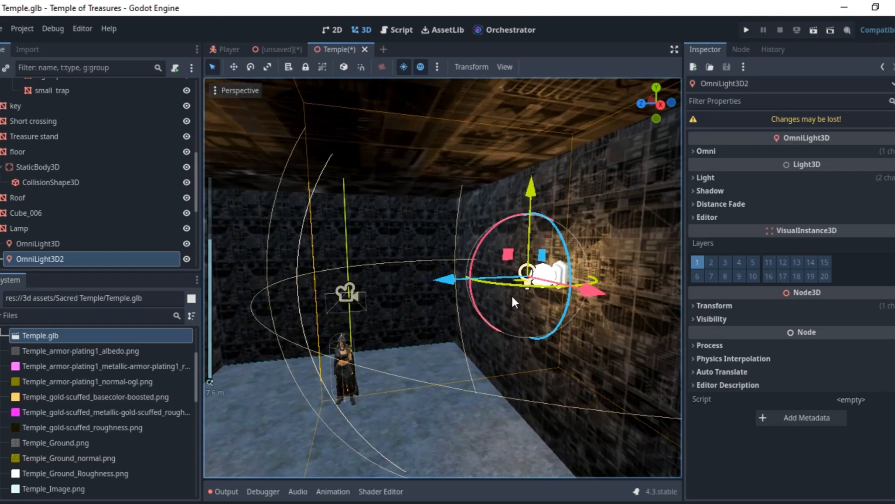
pyautogui.scroll(-4, 511, 294)
pyautogui.moveTo(511, 293); pyautogui.dragTo(374, 301, button='middle')
# - Select the Lamp mesh and open the emission settings of its Surface 1 Light material
pyautogui.click(340, 296)
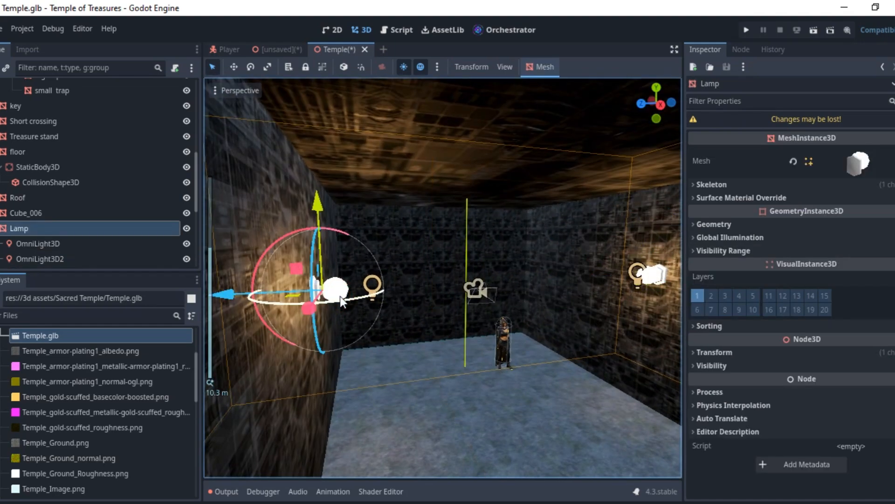
pyautogui.click(847, 158)
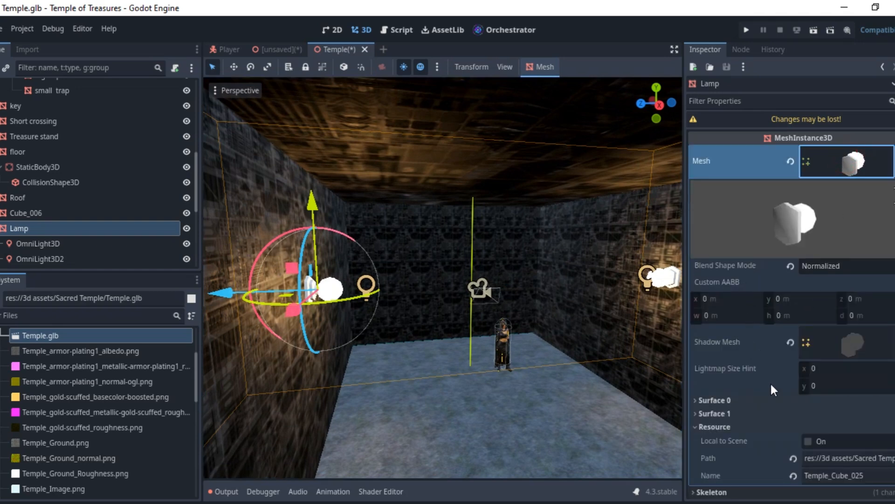
pyautogui.click(740, 402)
pyautogui.scroll(-3, 748, 411)
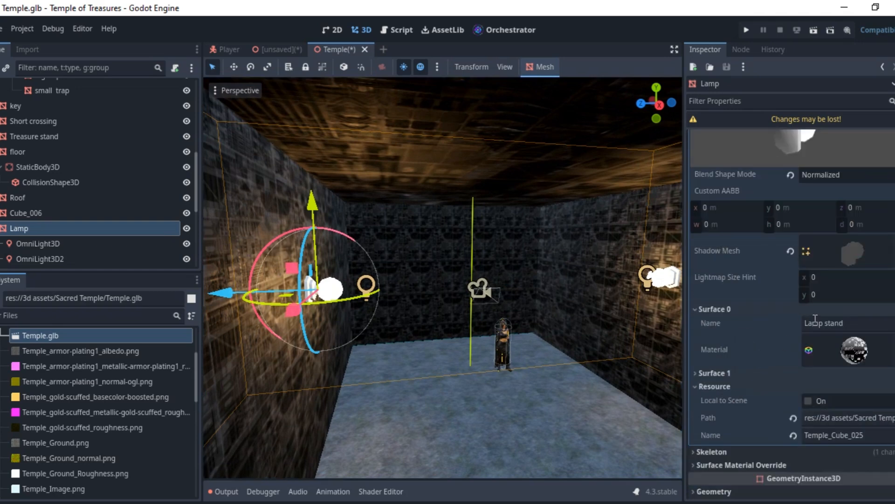
pyautogui.click(746, 372)
pyautogui.click(849, 417)
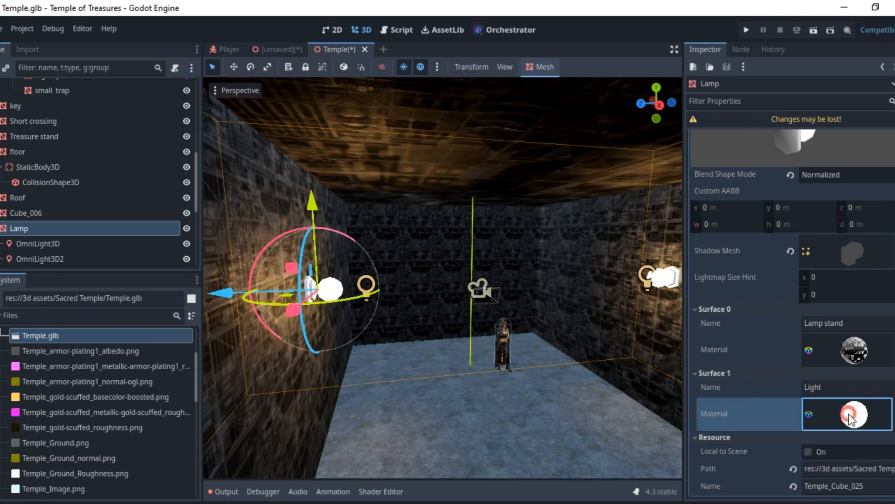
pyautogui.scroll(-8, 846, 396)
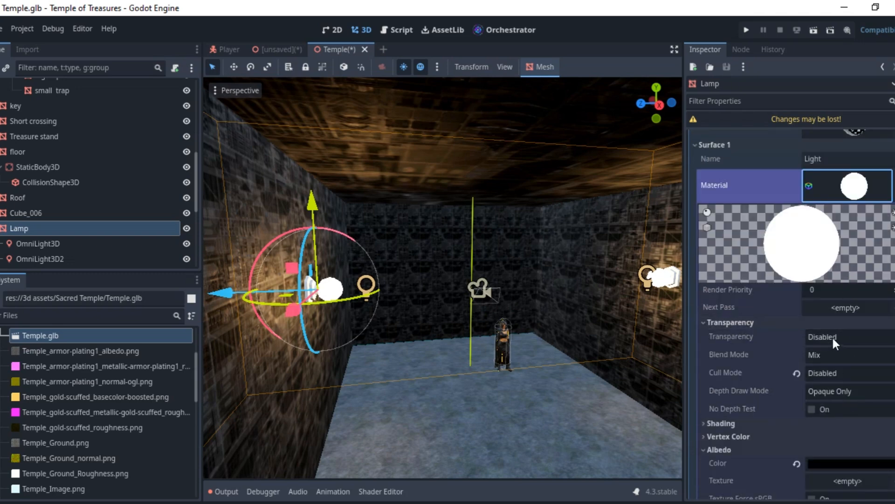
pyautogui.scroll(-4, 826, 332)
pyautogui.scroll(-4, 759, 389)
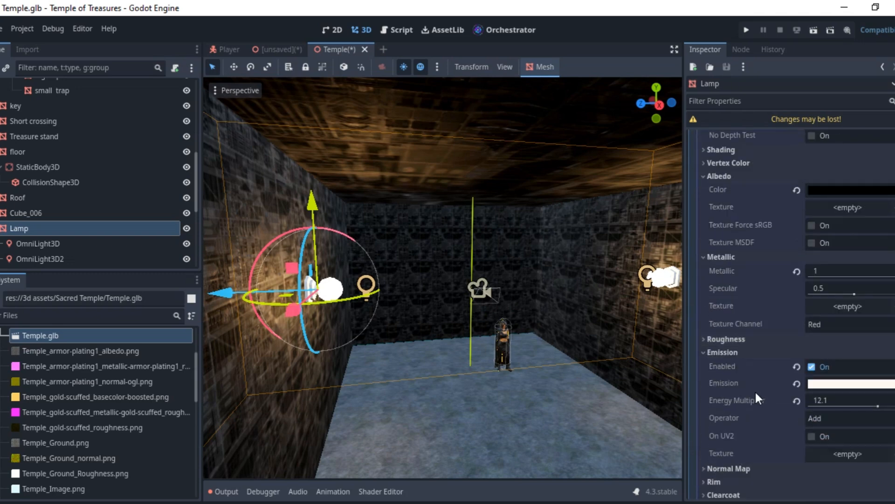
# - Set the emission colour of the lamp's Light material to dark brown 301106
pyautogui.click(847, 382)
pyautogui.write('cb7300')
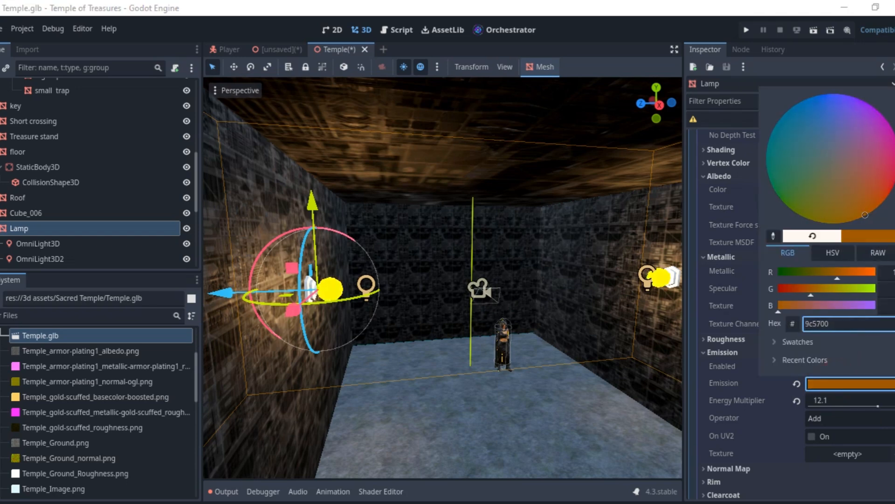
pyautogui.moveTo(894, 121); pyautogui.dragTo(894, 106)
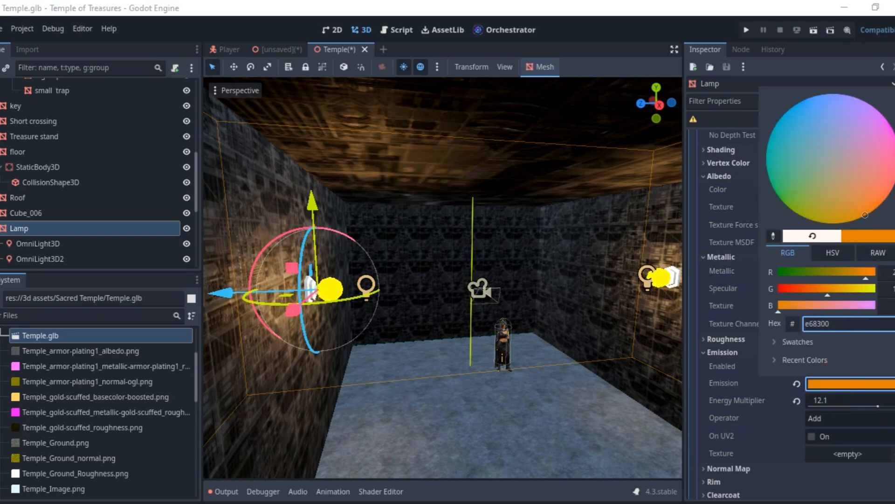
pyautogui.moveTo(847, 198)
pyautogui.mouseDown()
pyautogui.moveTo(880, 200)
pyautogui.moveTo(852, 200)
pyautogui.mouseUp()
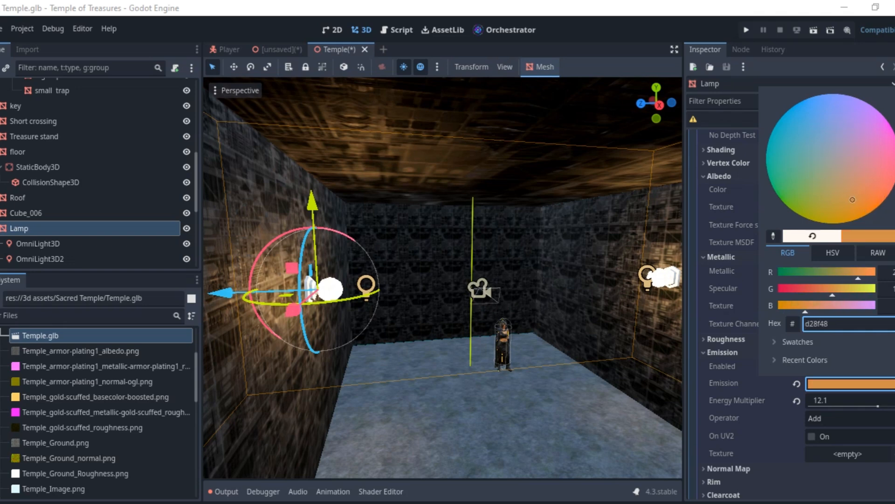
pyautogui.moveTo(894, 107); pyautogui.dragTo(894, 149)
pyautogui.moveTo(861, 179); pyautogui.dragTo(869, 187)
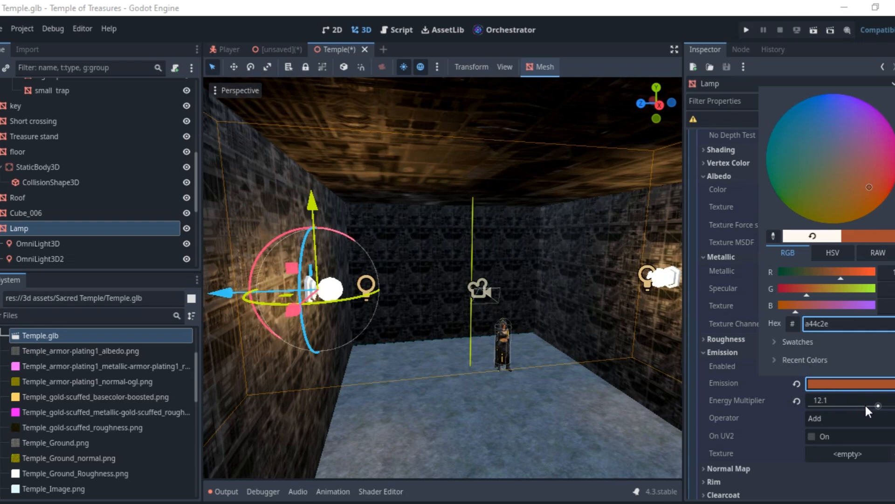
pyautogui.moveTo(894, 159); pyautogui.dragTo(894, 109)
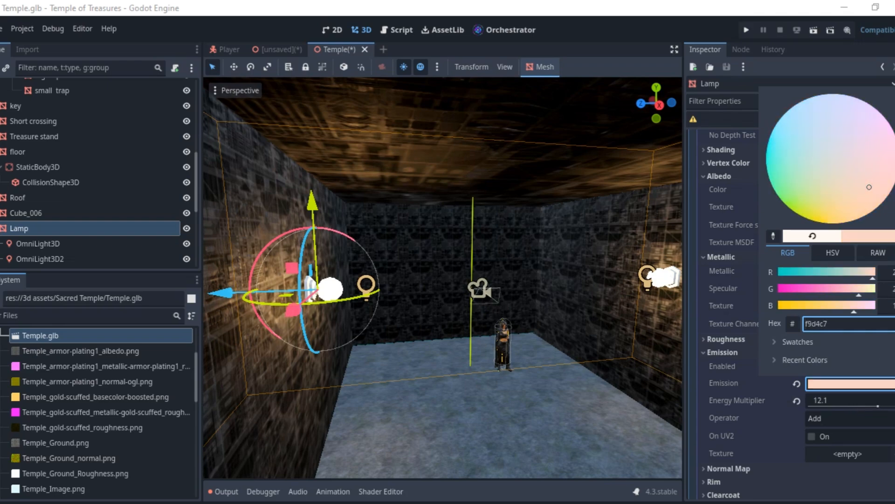
pyautogui.scroll(-5, 563, 234)
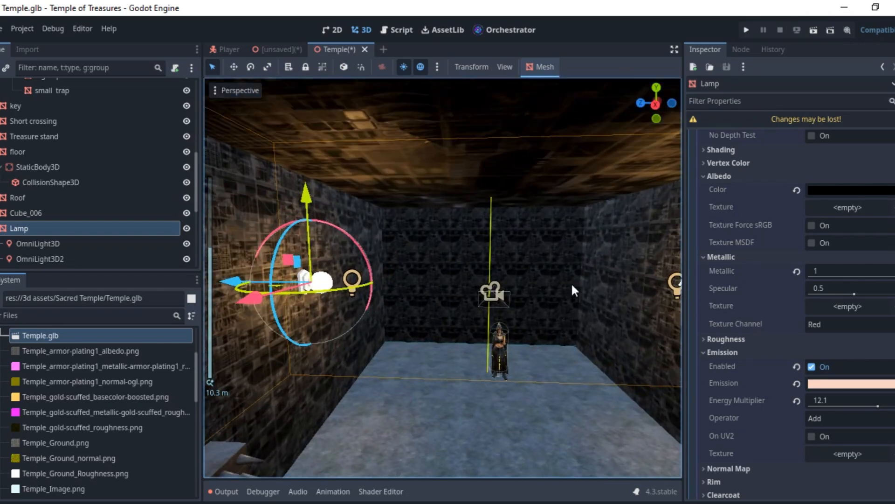
pyautogui.click(838, 383)
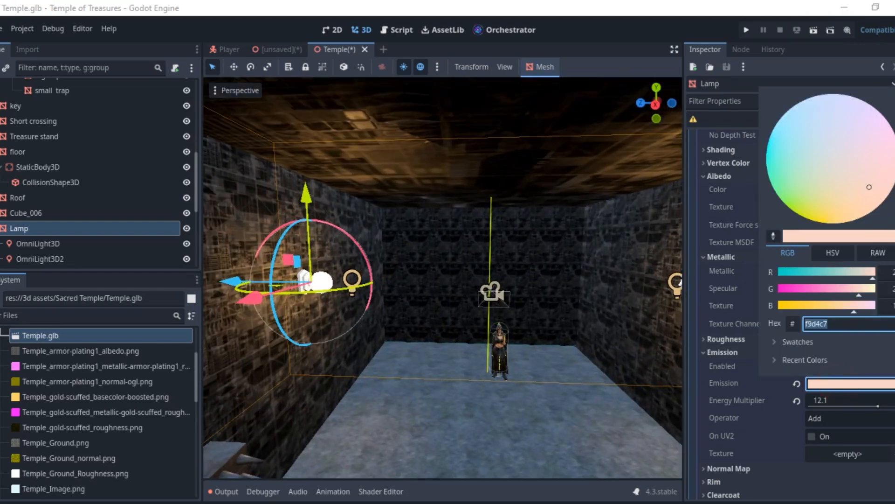
pyautogui.moveTo(894, 109); pyautogui.dragTo(894, 199)
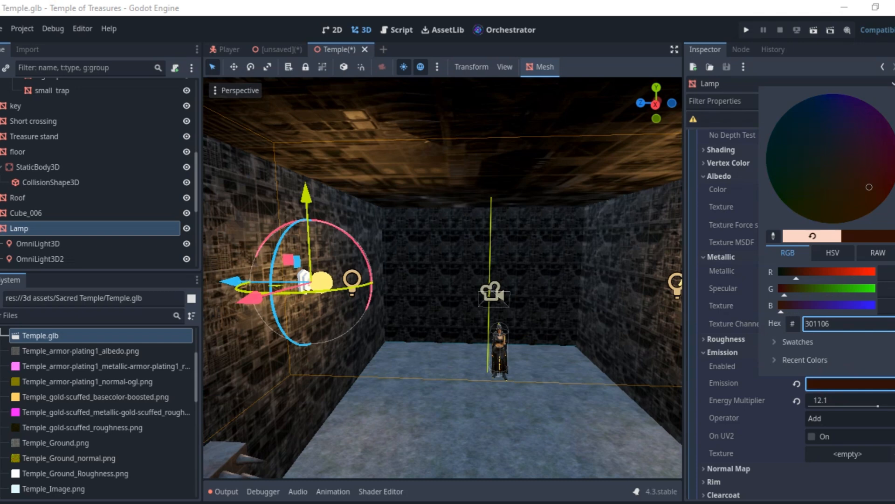
pyautogui.scroll(-2, 426, 222)
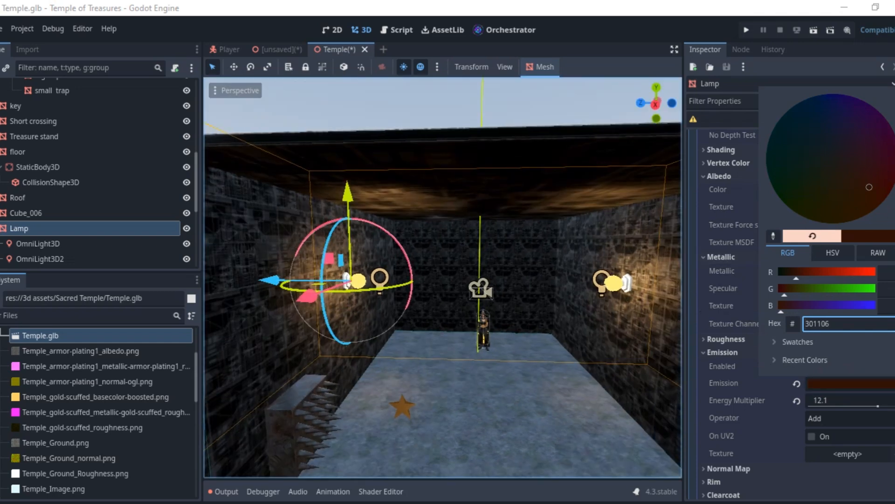
pyautogui.click(733, 298)
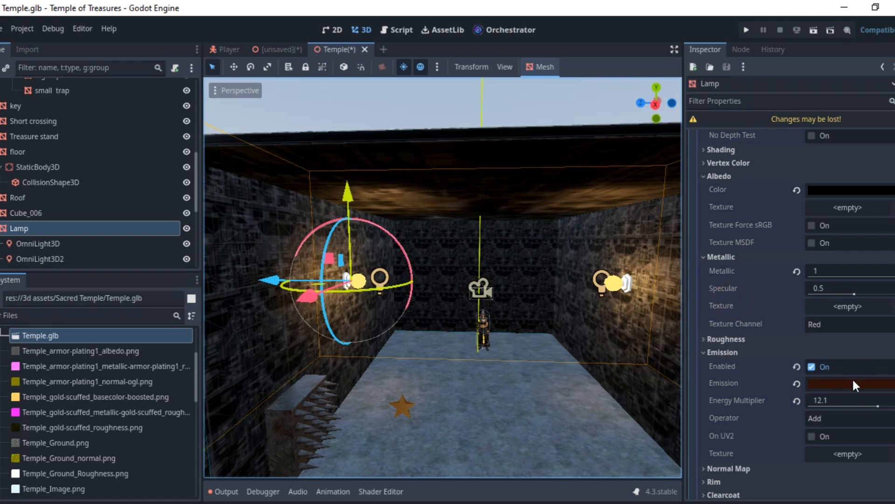
# - Set the emission energy multiplier of the lamp's Light material to 16
pyautogui.click(879, 404)
pyautogui.write('16')
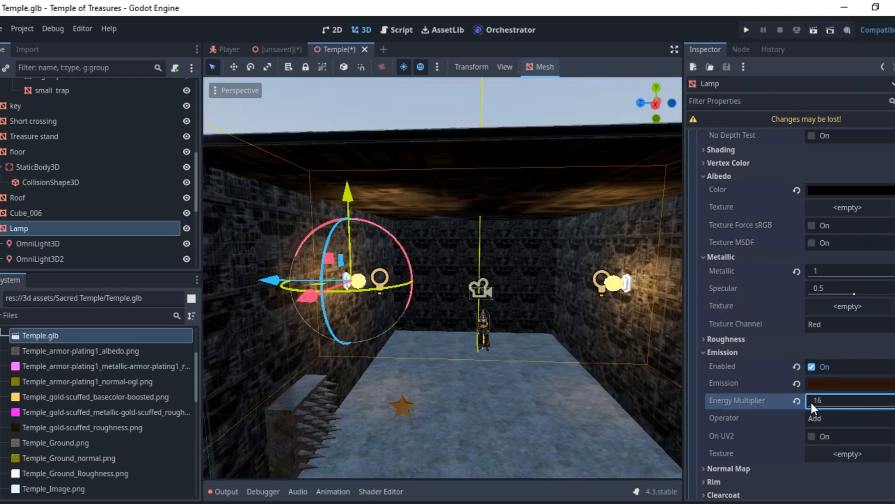
pyautogui.scroll(5, 569, 287)
pyautogui.scroll(-5, 480, 253)
# - Save the temple scene under the new name Game _Level.tscn in the Scenes folder
pyautogui.hotkey('ctrl', 's')
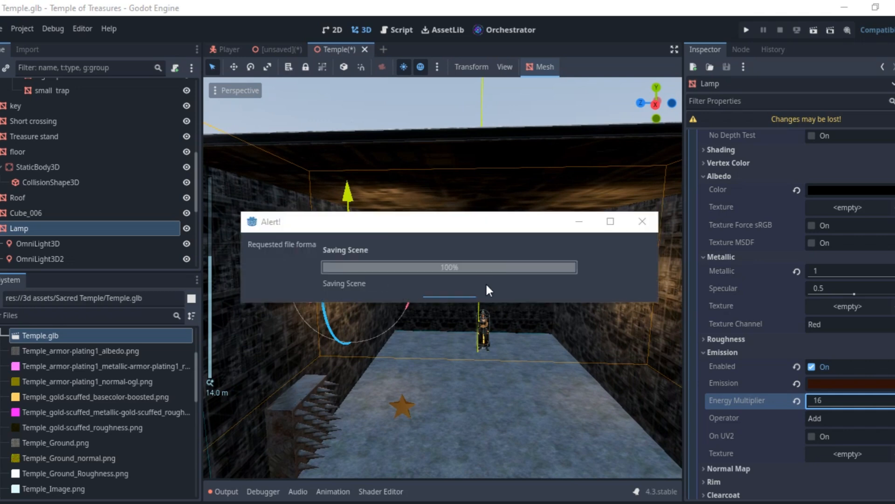
pyautogui.moveTo(472, 361); pyautogui.dragTo(323, 105, button='middle')
pyautogui.rightClick(340, 48)
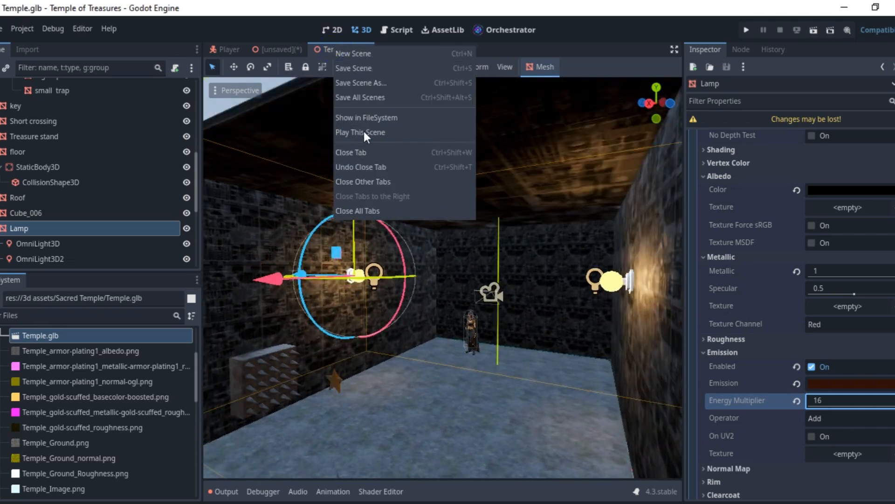
pyautogui.click(369, 86)
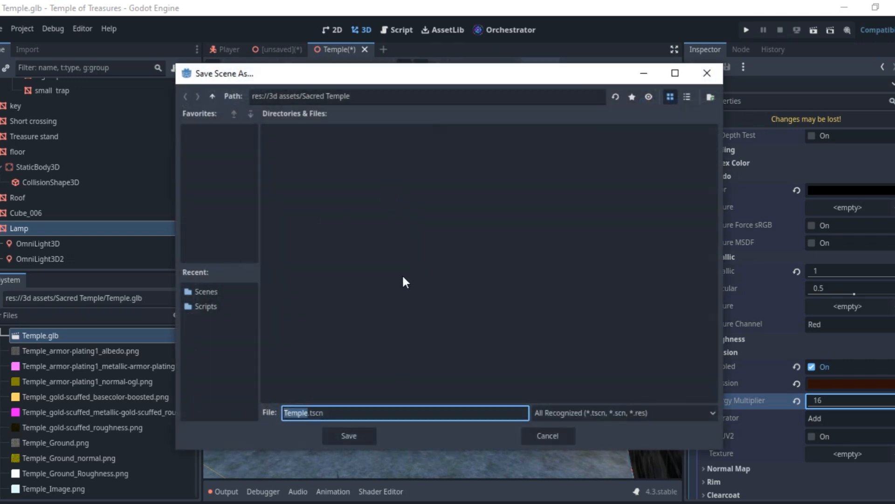
pyautogui.moveTo(306, 414); pyautogui.dragTo(280, 415)
pyautogui.click(306, 413)
pyautogui.click(208, 307)
pyautogui.click(211, 292)
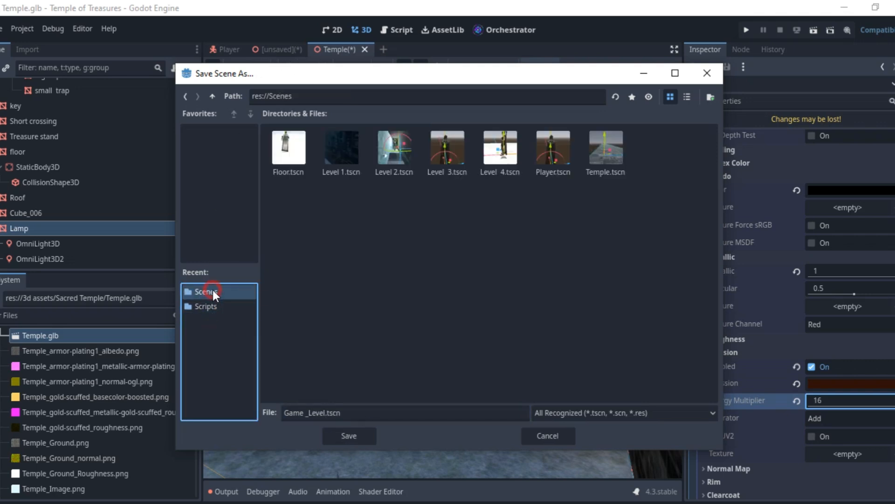
pyautogui.click(347, 431)
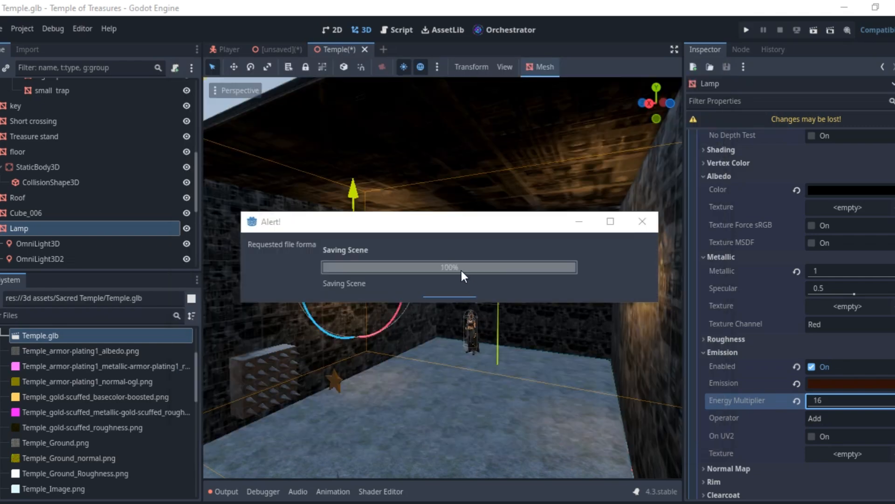
# - Play the Game _Level scene to check the lamp lighting around the player, and close the game window
pyautogui.scroll(-8, 412, 231)
pyautogui.moveTo(412, 230); pyautogui.dragTo(468, 198, button='middle')
pyautogui.scroll(3, 502, 245)
pyautogui.moveTo(499, 294); pyautogui.dragTo(446, 287, button='middle')
pyautogui.scroll(1, 442, 288)
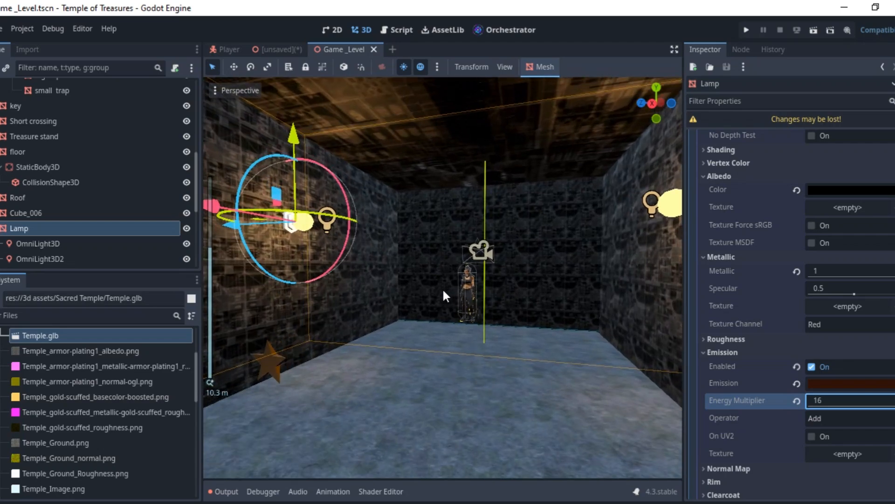
pyautogui.scroll(-4, 443, 291)
pyautogui.rightClick(340, 47)
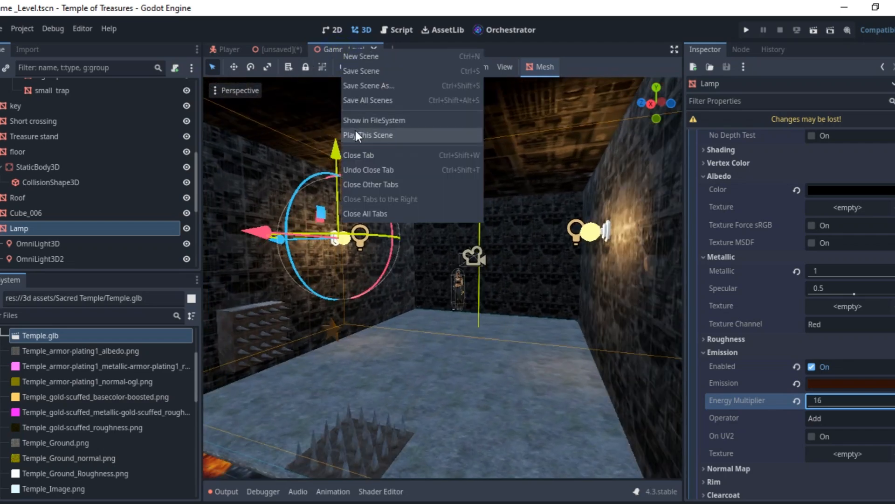
pyautogui.click(356, 135)
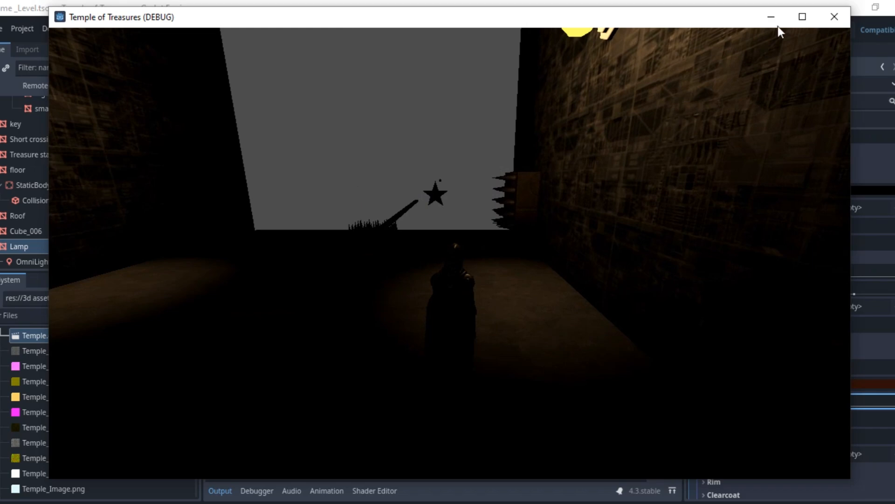
pyautogui.click(833, 19)
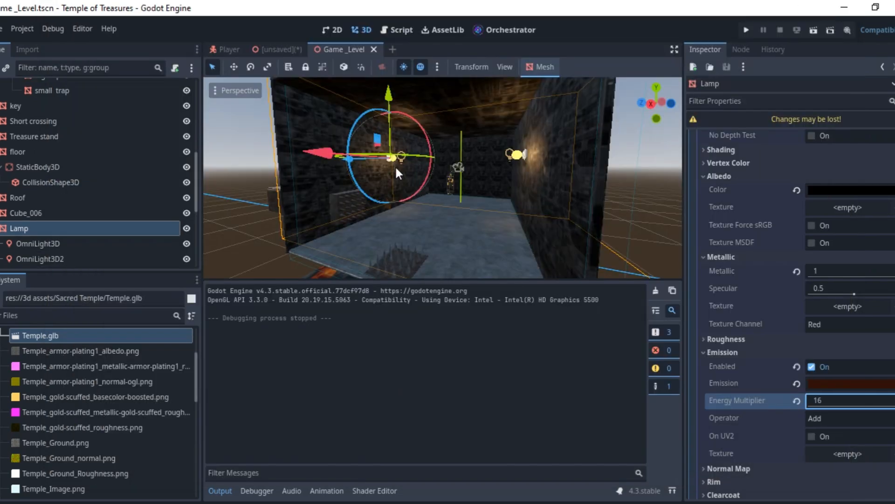
# - Set the energy of the first omni light, OmniLight3D, to 16
pyautogui.scroll(7, 426, 169)
pyautogui.click(373, 143)
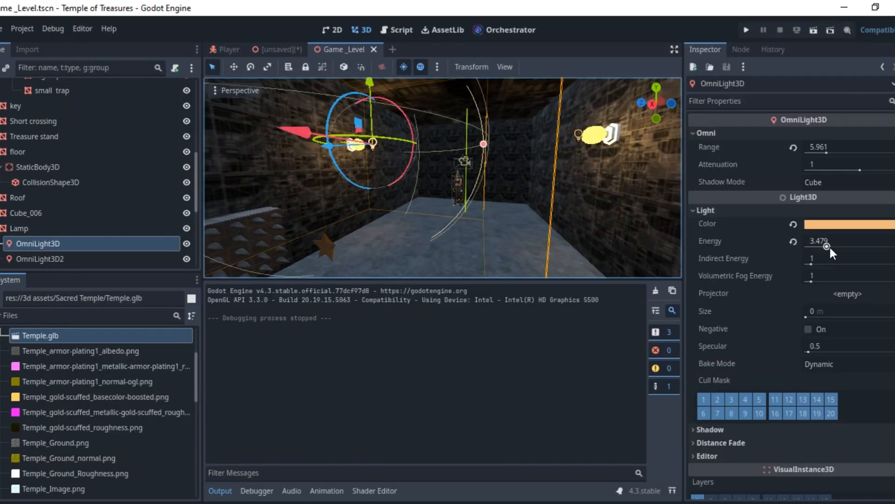
pyautogui.moveTo(829, 248); pyautogui.dragTo(894, 254)
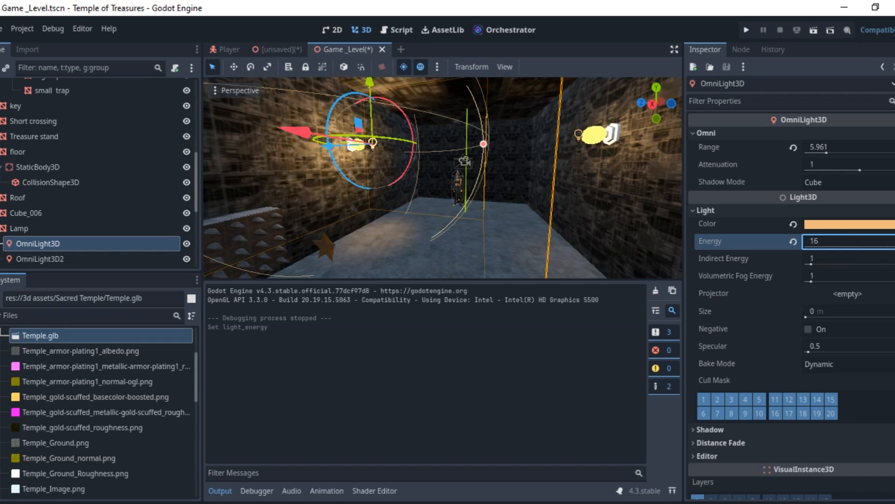
# - Set the light energy of the second omni light, OmniLight3D2, to 9.789
pyautogui.click(577, 135)
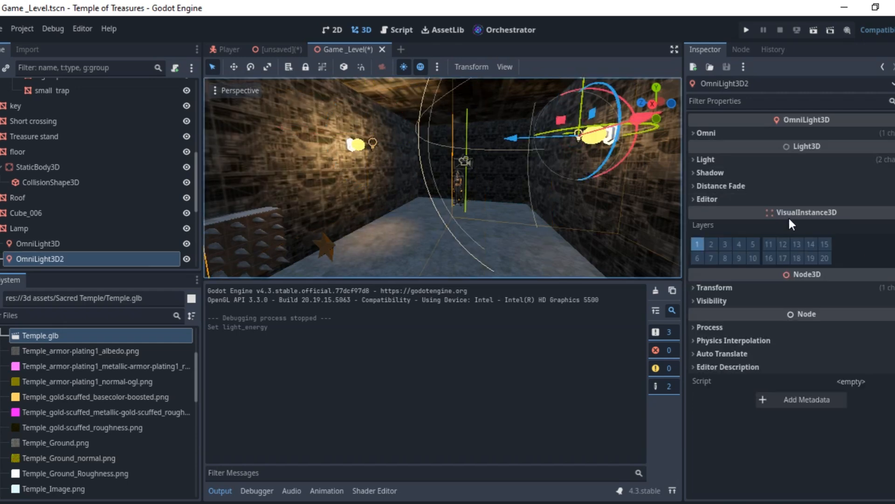
pyautogui.click(719, 159)
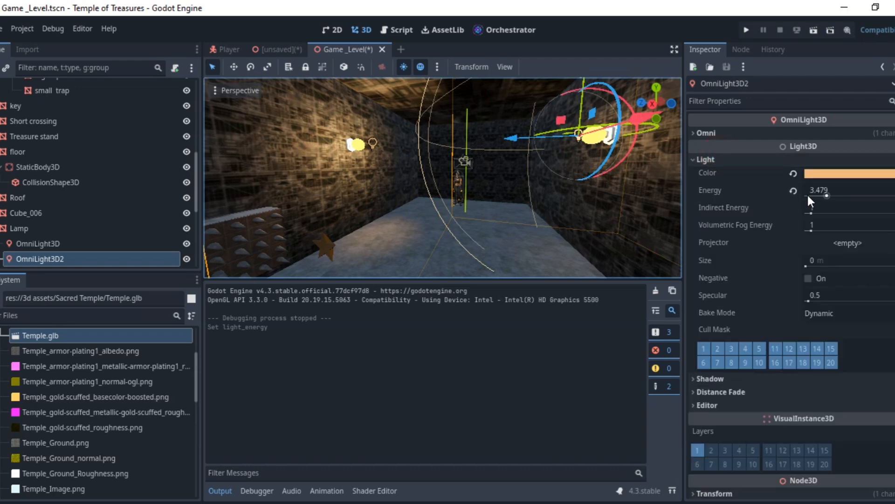
pyautogui.moveTo(825, 195); pyautogui.dragTo(861, 197)
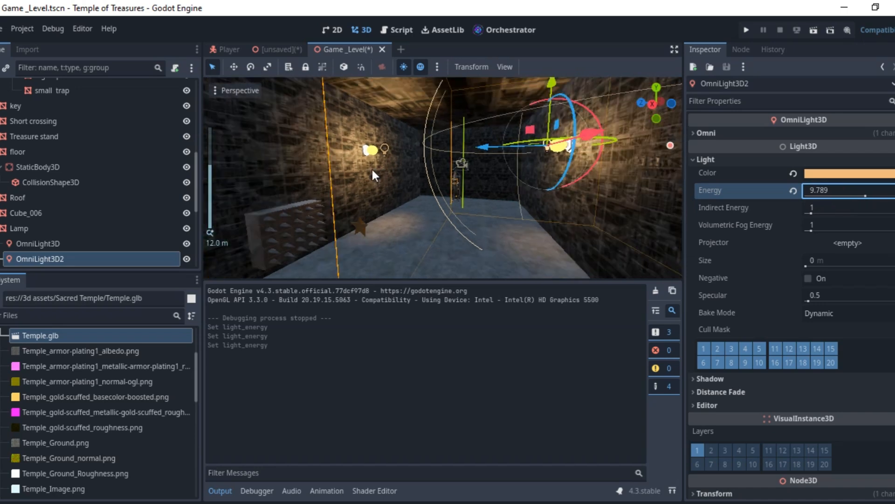
# - Play the Game _Level scene, walk the player around the room to check the lamp lighting, and close the game window
pyautogui.rightClick(334, 44)
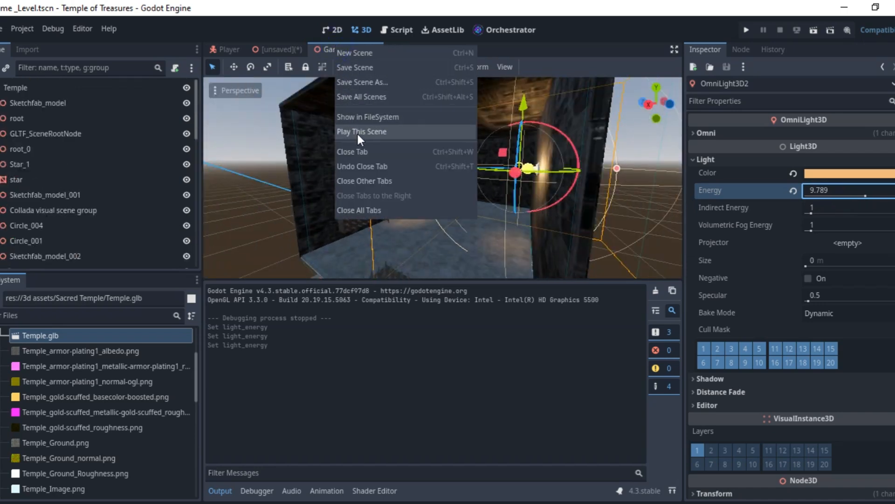
pyautogui.click(357, 133)
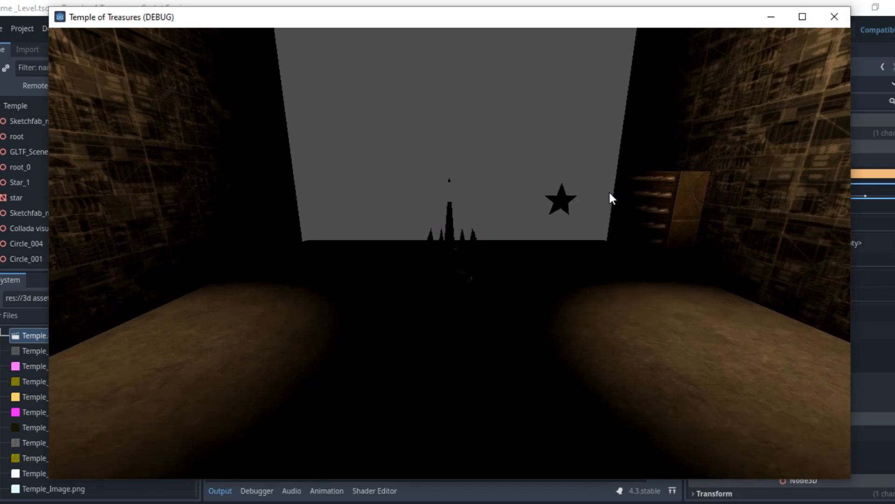
pyautogui.press('Right')
pyautogui.press('Up')
pyautogui.press('Left')
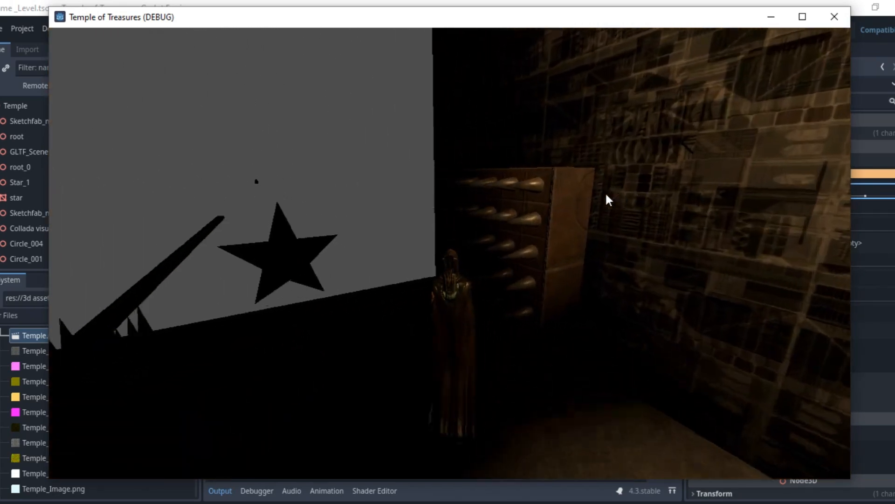
pyautogui.press('Left')
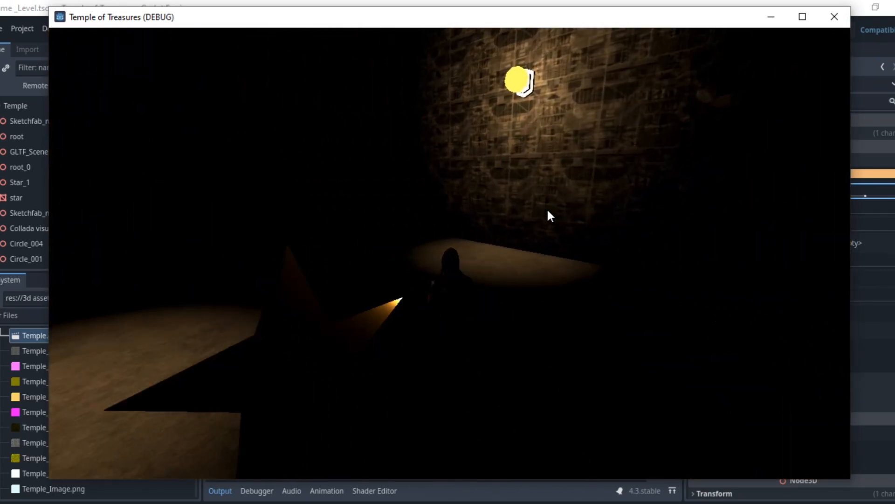
pyautogui.press('Up')
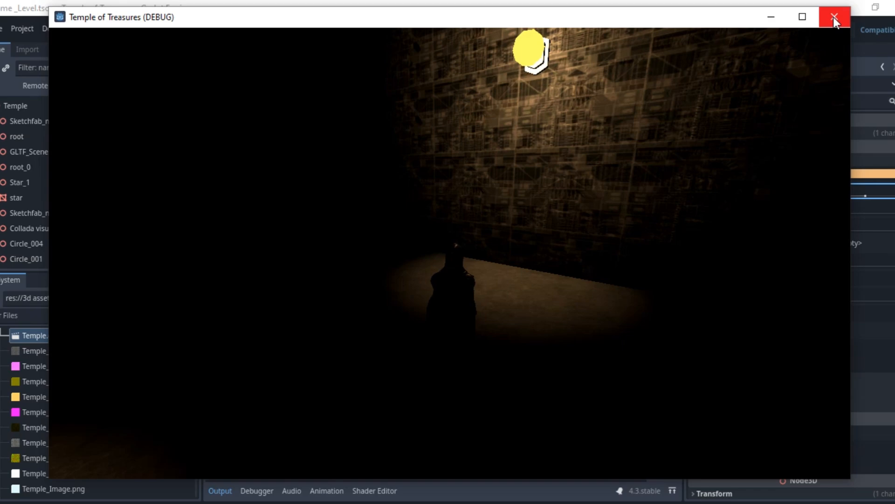
pyautogui.click(834, 17)
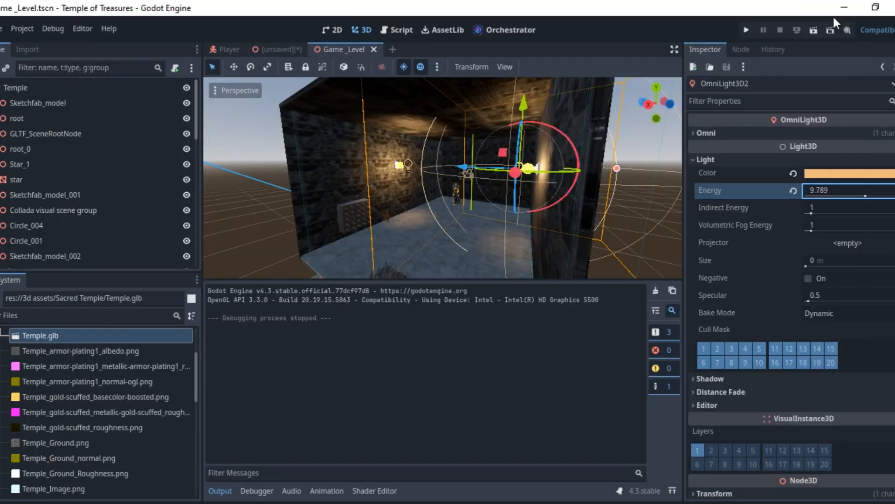
# - Set the omni range of OmniLight3D2 to 21.626 and of OmniLight3D to 8.471, and save the scene
pyautogui.click(730, 133)
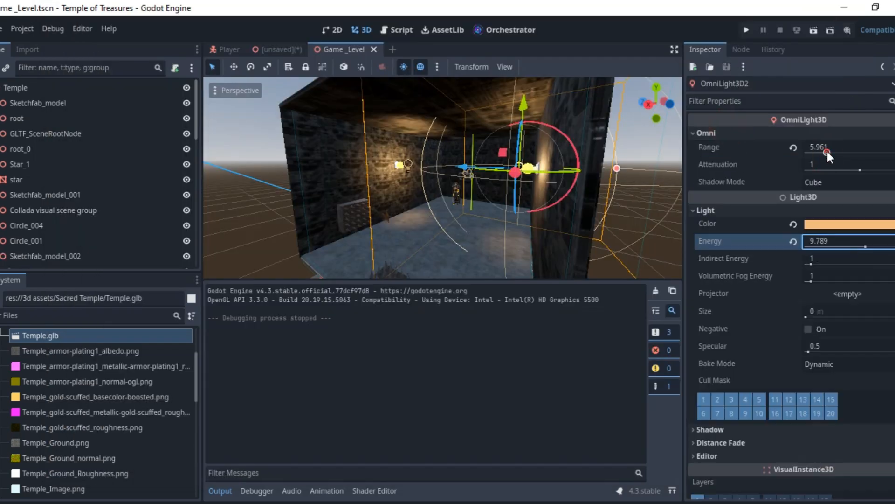
pyautogui.moveTo(827, 151); pyautogui.dragTo(843, 152)
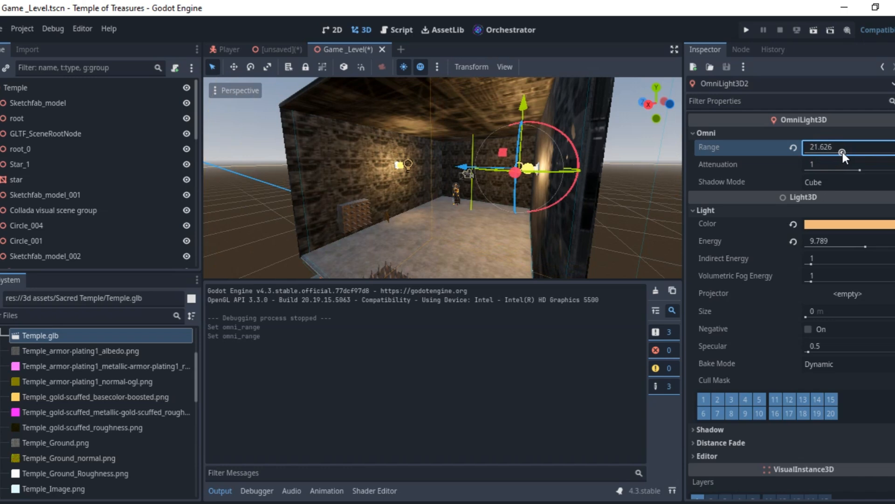
pyautogui.click(410, 164)
pyautogui.moveTo(820, 151); pyautogui.dragTo(833, 155)
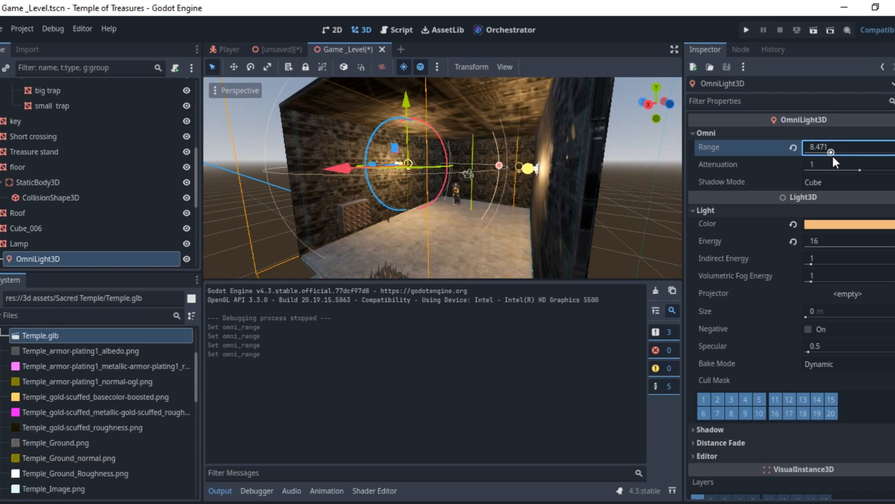
pyautogui.scroll(-3, 416, 172)
pyautogui.moveTo(416, 172); pyautogui.dragTo(507, 192, button='middle')
pyautogui.scroll(3, 507, 193)
pyautogui.hotkey('ctrl', 's')
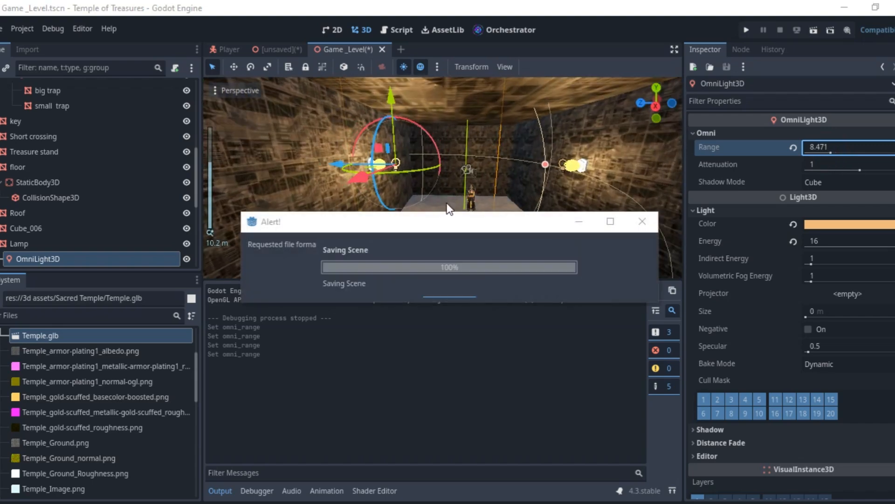
# - Add a StaticBody3D with a box-shaped CollisionShape3D to the Short crossing beam and stretch the box along the beam
pyautogui.scroll(-8, 496, 211)
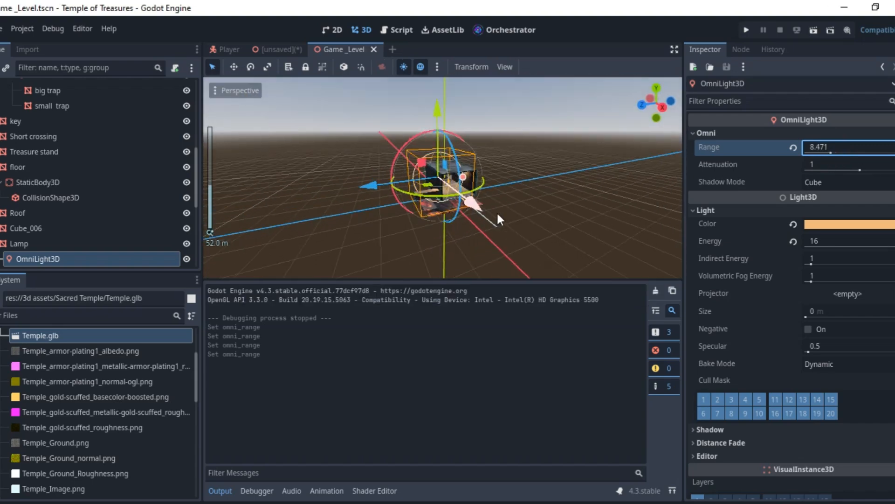
pyautogui.moveTo(503, 215); pyautogui.dragTo(429, 191, button='middle')
pyautogui.scroll(6, 429, 190)
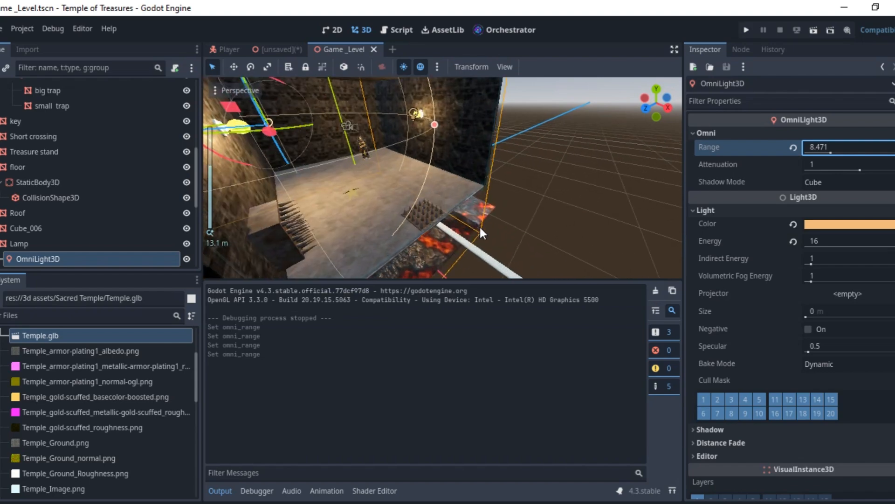
pyautogui.moveTo(479, 225); pyautogui.dragTo(396, 172, button='middle')
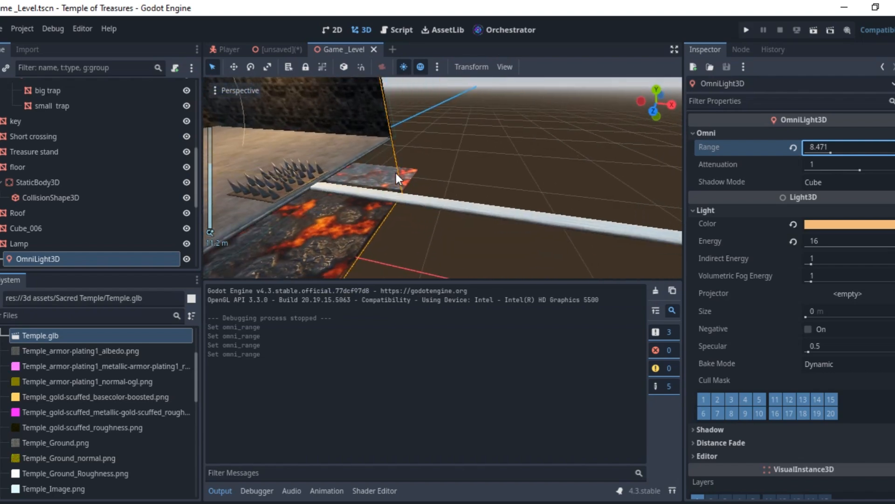
pyautogui.click(441, 202)
pyautogui.scroll(-5, 444, 200)
pyautogui.moveTo(444, 200); pyautogui.dragTo(419, 181, button='middle')
pyautogui.scroll(5, 491, 192)
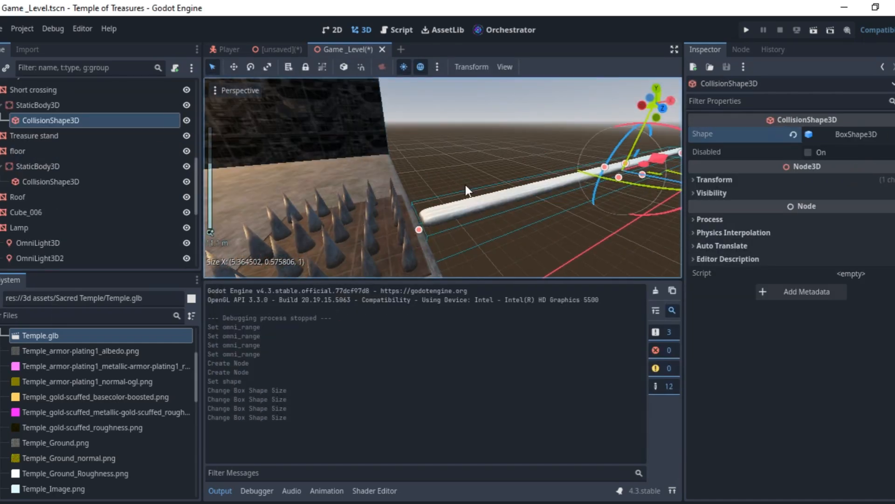
# - Undo the last collision box size change, finish fitting the box to the Short crossing beam, and save the scene
pyautogui.moveTo(466, 185); pyautogui.dragTo(410, 142, button='middle')
pyautogui.hotkey('ctrl', 'z')
pyautogui.moveTo(421, 215); pyautogui.dragTo(310, 215, button='middle')
pyautogui.hotkey('ctrl', 's')
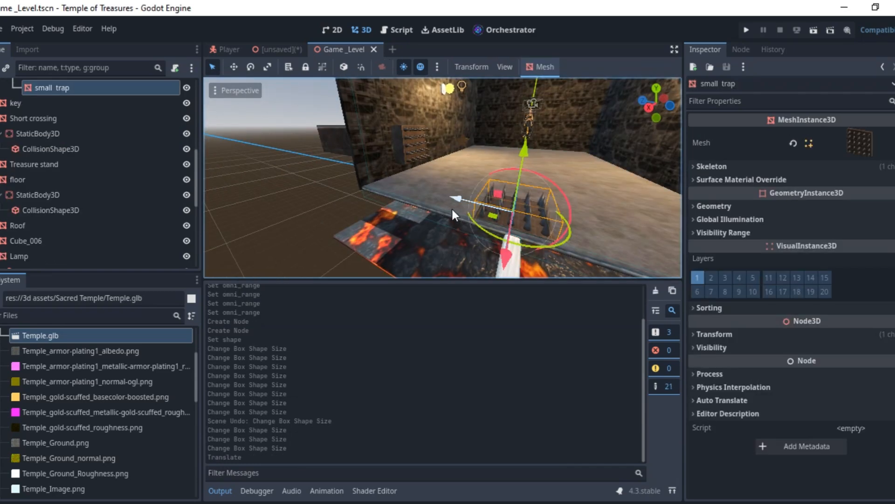
# - Move the small trap about 3.7 units along Z, away from the start of the crossing beam, and save the scene
pyautogui.moveTo(452, 207); pyautogui.dragTo(394, 174)
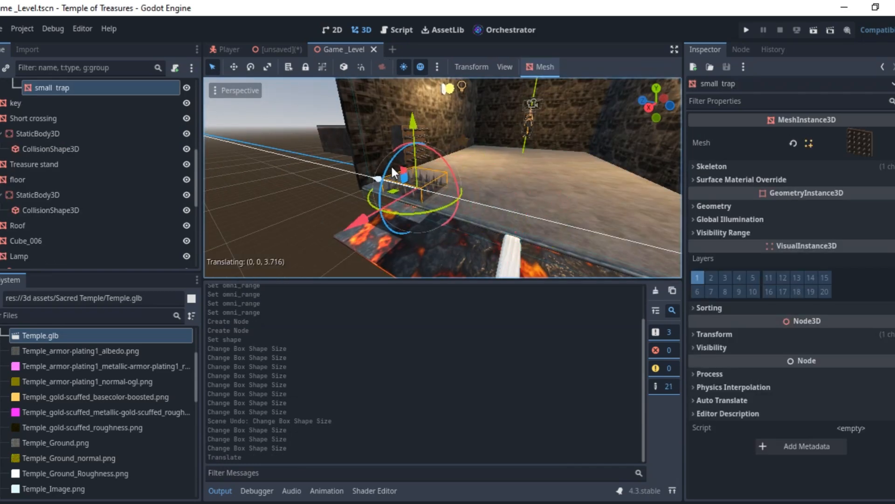
pyautogui.scroll(-2, 605, 181)
pyautogui.moveTo(605, 180); pyautogui.dragTo(553, 211, button='middle')
pyautogui.hotkey('ctrl', 's')
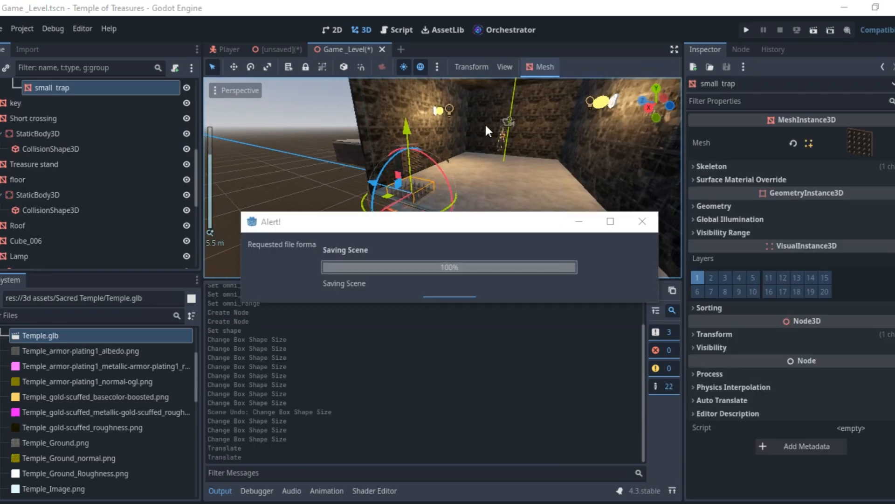
# - Play the Game _Level scene, walk the player past the trap and along the crossing beam to test its collision, and close the game window
pyautogui.rightClick(348, 48)
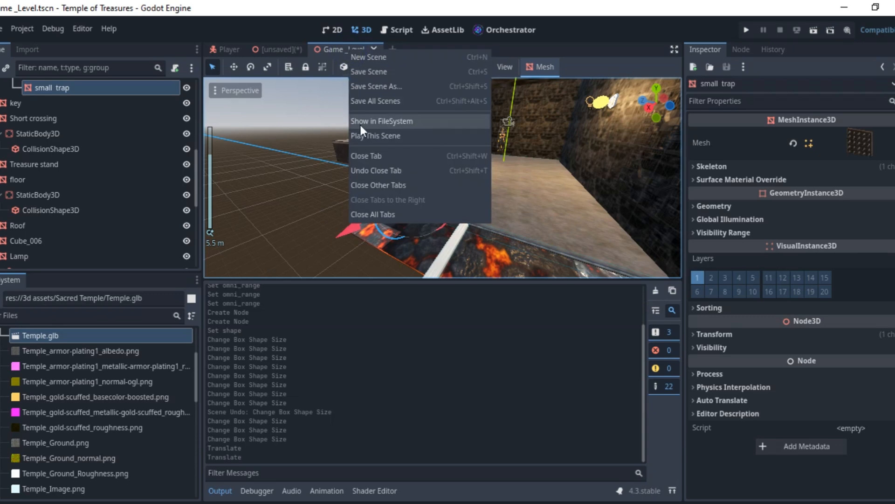
pyautogui.click(371, 132)
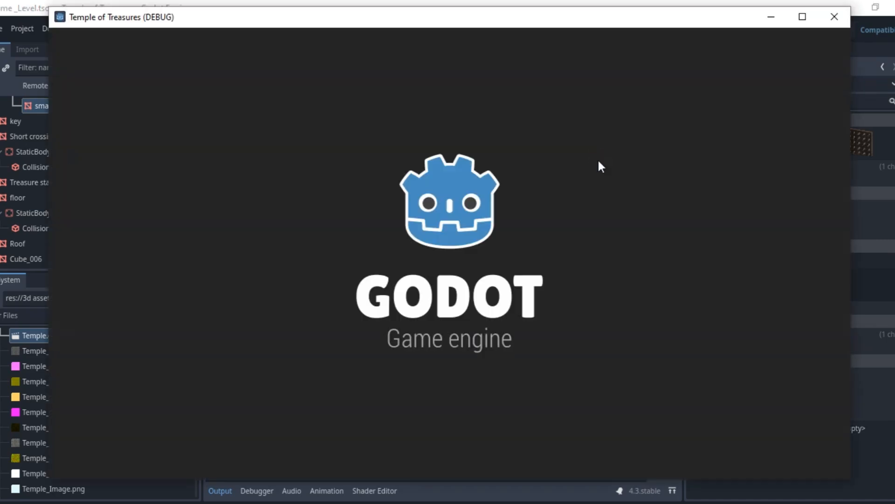
pyautogui.press('w')
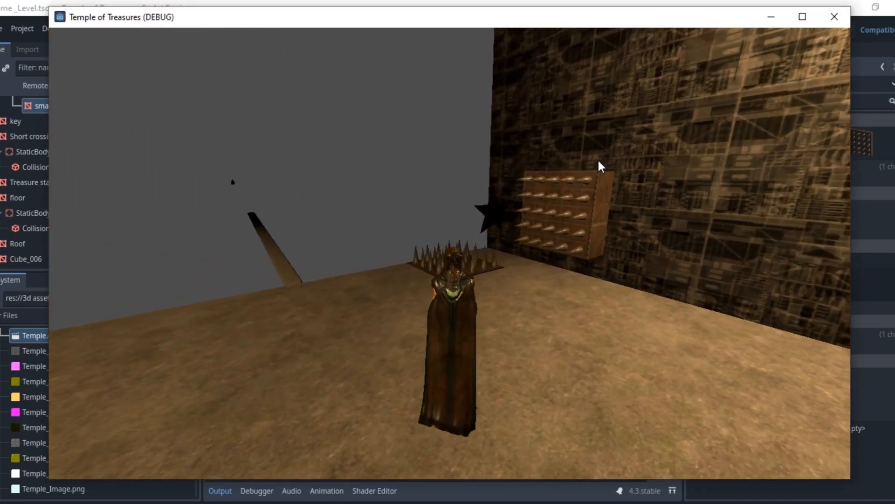
pyautogui.press('a')
pyautogui.press('w')
pyautogui.press('d')
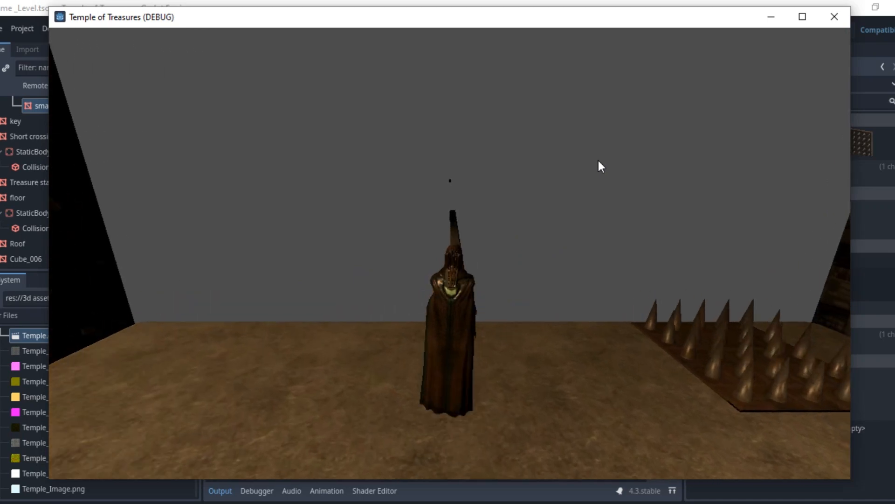
pyautogui.press('d')
pyautogui.press('w')
pyautogui.press('a')
pyautogui.press('w')
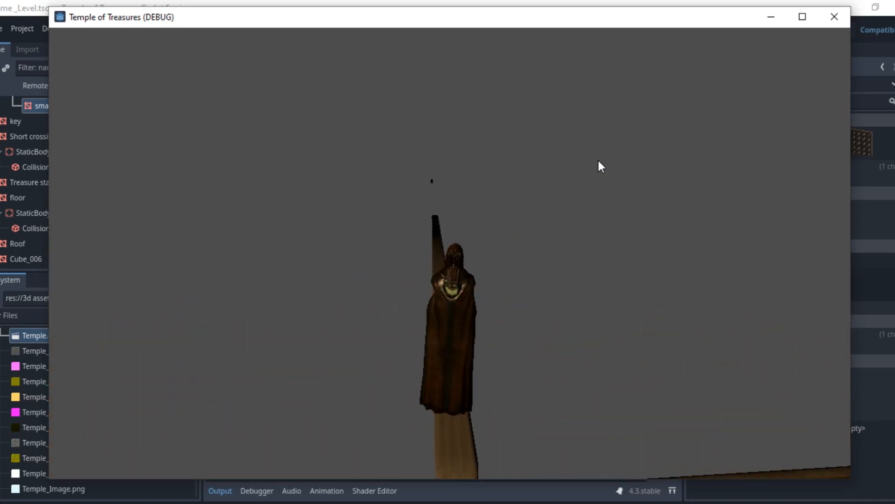
pyautogui.press('w')
pyautogui.press('a')
pyautogui.press('w')
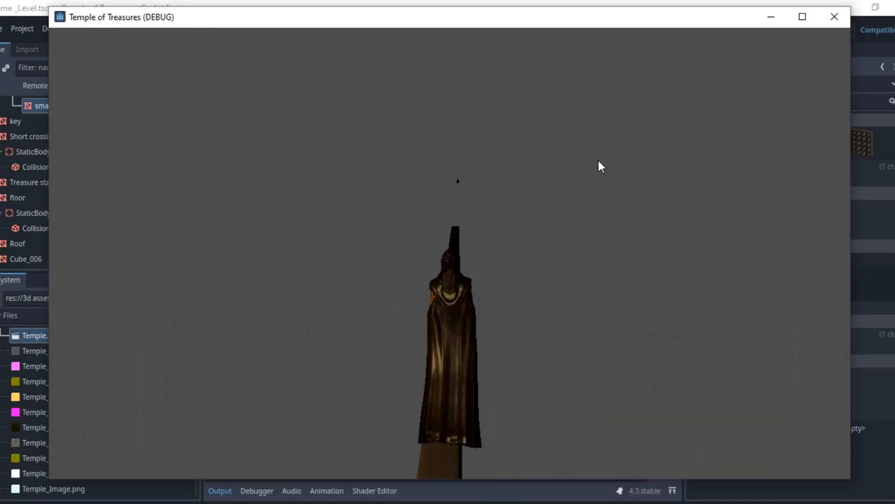
pyautogui.press('w')
pyautogui.press('d')
pyautogui.press('a')
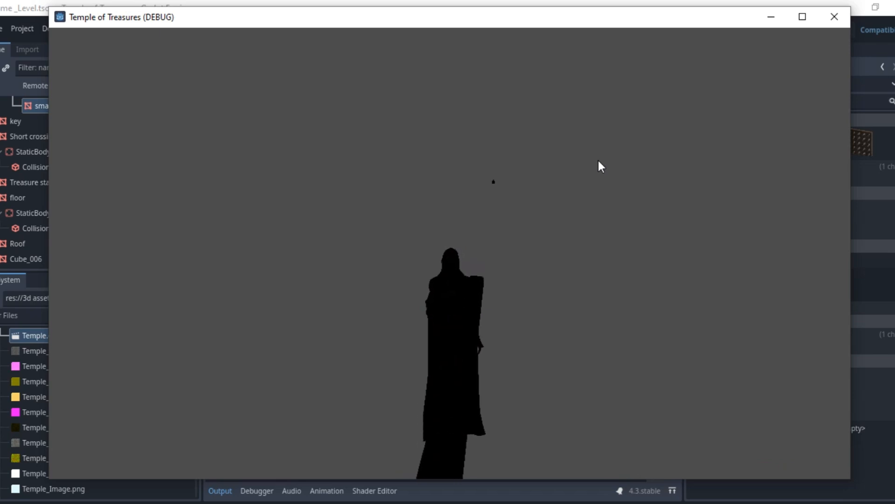
pyautogui.press('w')
pyautogui.press('d')
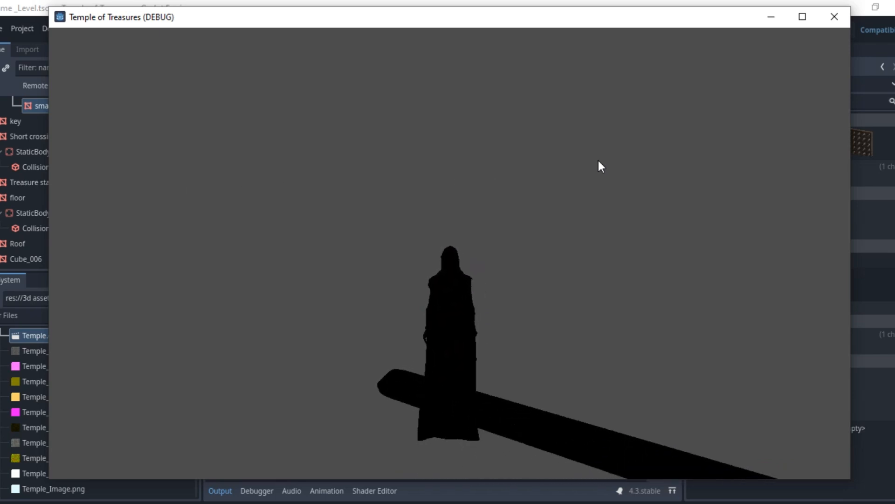
pyautogui.press('d')
pyautogui.press('w')
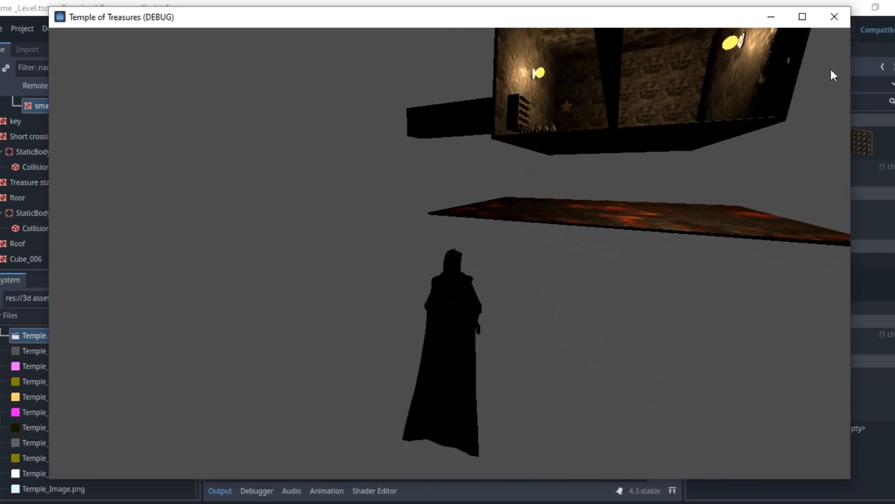
pyautogui.click(835, 17)
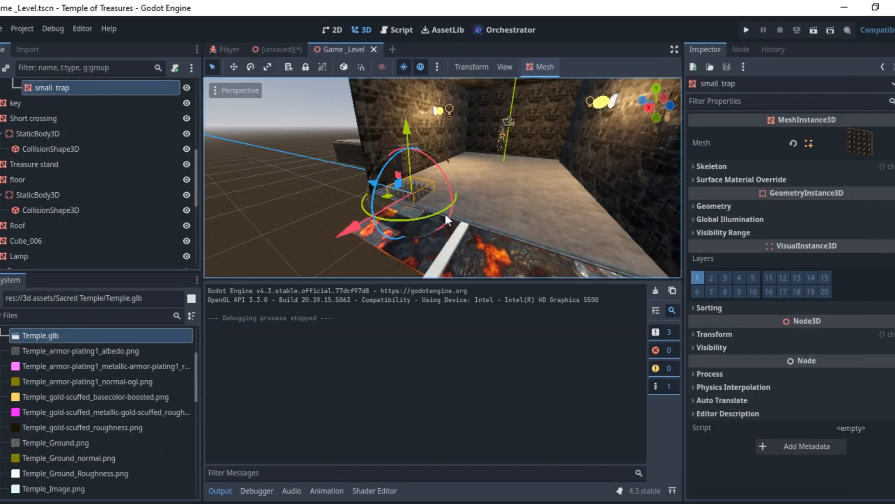
# - Rename the lava plane node Cube_006 below the temple to Fire
pyautogui.scroll(-6, 455, 203)
pyautogui.click(505, 236)
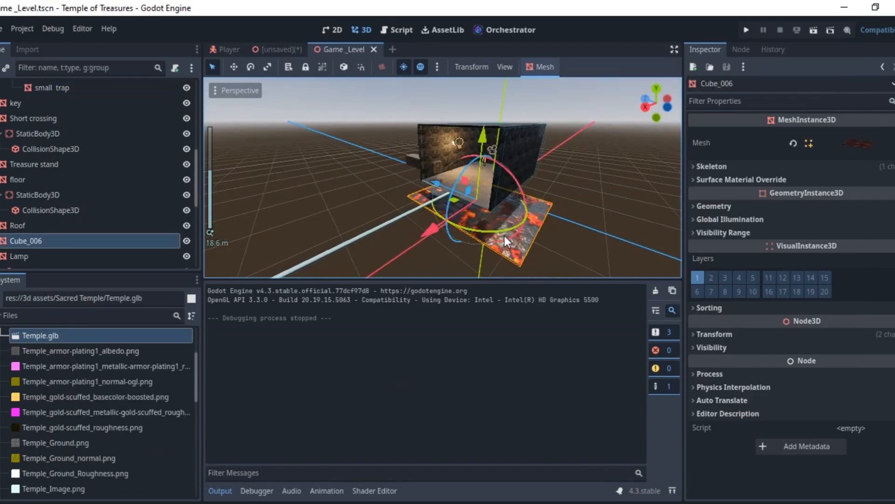
pyautogui.scroll(6, 513, 229)
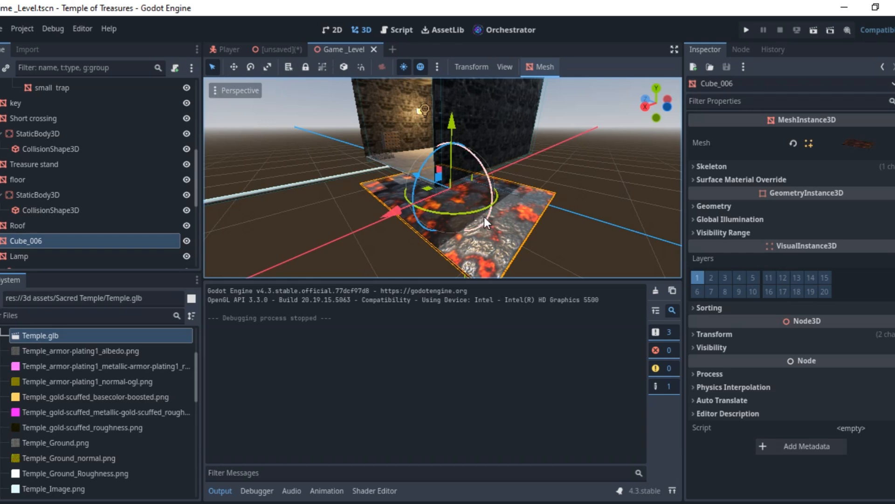
pyautogui.scroll(-6, 410, 163)
pyautogui.moveTo(359, 143); pyautogui.dragTo(324, 222, button='middle')
pyautogui.scroll(8, 491, 212)
pyautogui.moveTo(416, 172); pyautogui.dragTo(465, 201, button='middle')
pyautogui.scroll(-8, 448, 187)
pyautogui.click(51, 251)
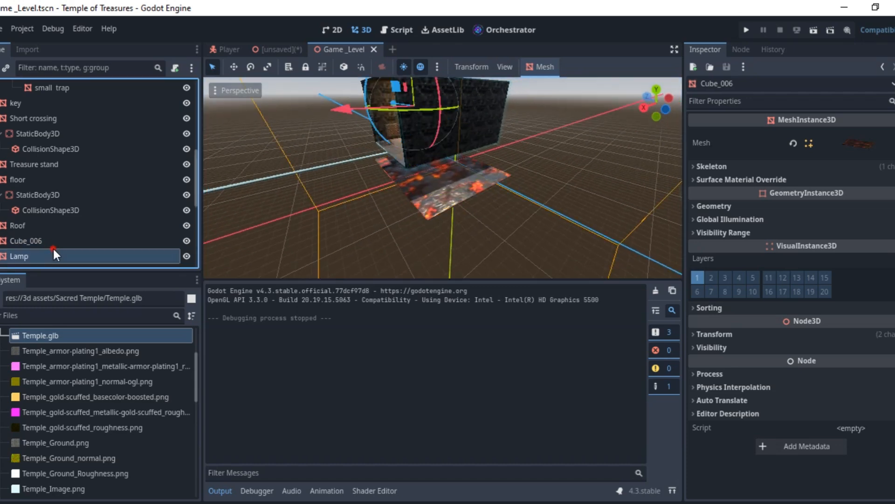
pyautogui.click(48, 242)
pyautogui.doubleClick(46, 240)
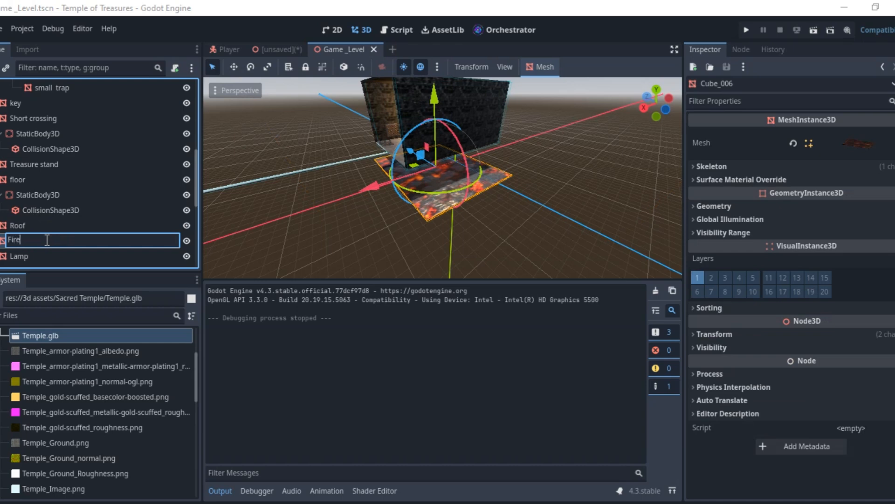
pyautogui.write('Fire')
pyautogui.press('Return')
# - Rename the Fire node of the lava plane to Fire Floor
pyautogui.rightClick(46, 240)
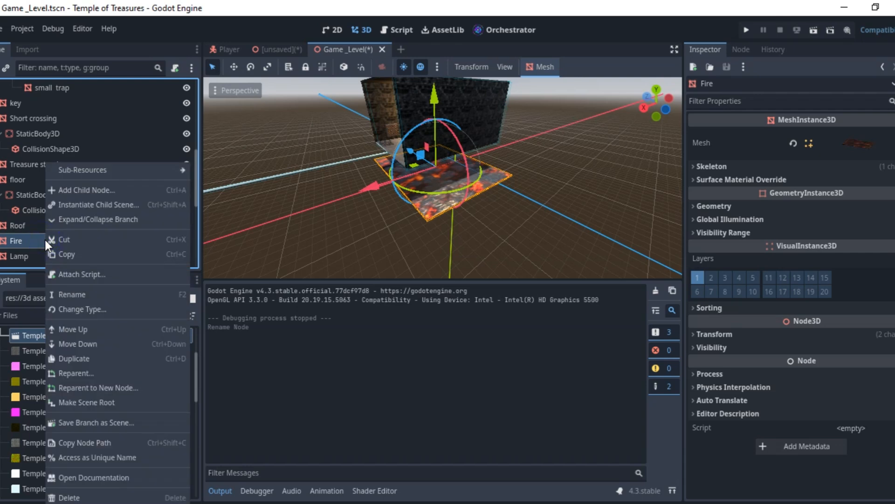
pyautogui.doubleClick(43, 239)
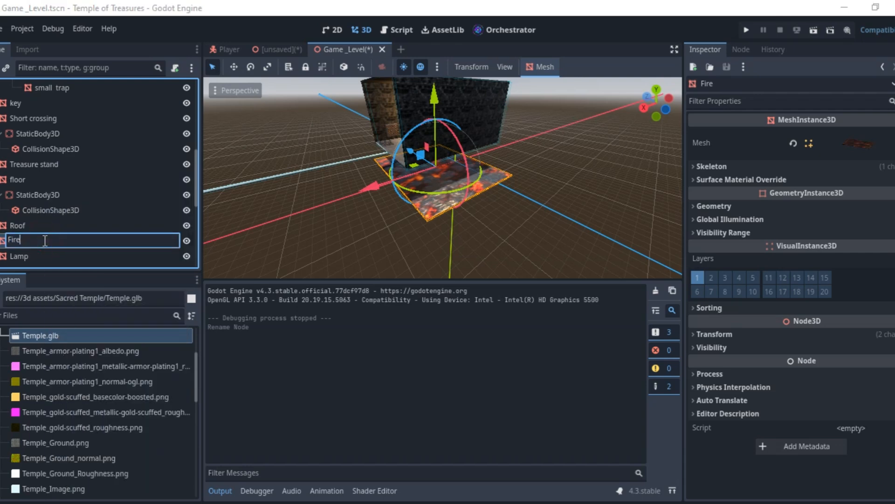
pyautogui.write('Floor')
pyautogui.press('Return')
# - Add a StaticBody3D under Fire Floor and give it a CollisionShape3D child
pyautogui.rightClick(43, 239)
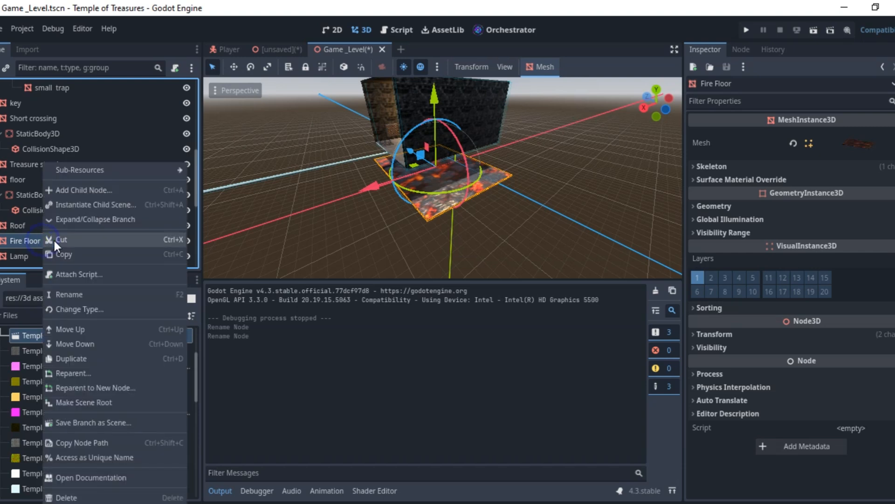
pyautogui.click(126, 187)
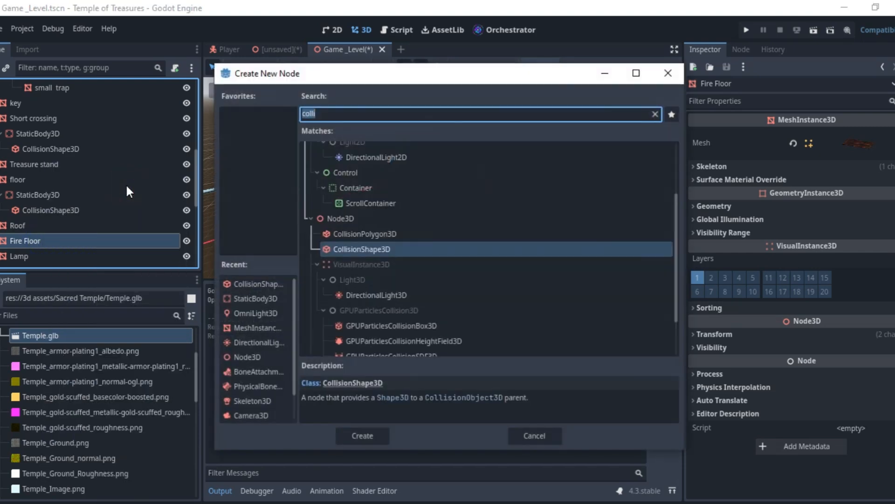
pyautogui.write('stat')
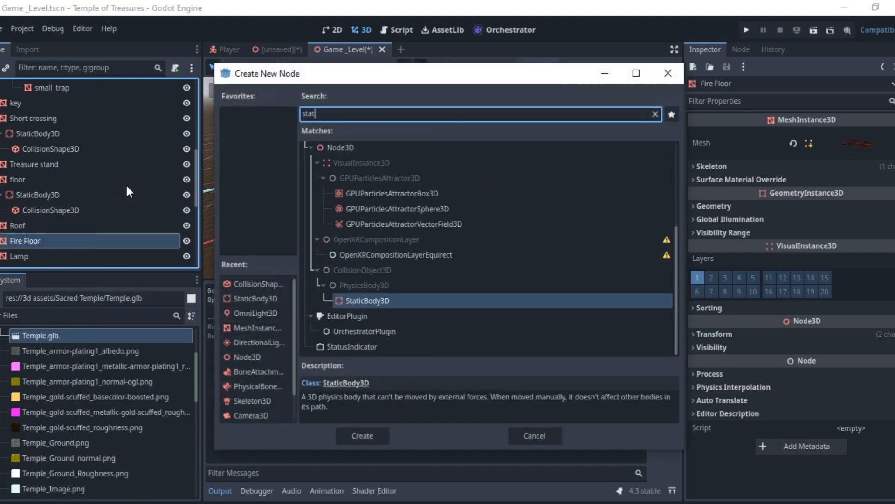
pyautogui.press('Return')
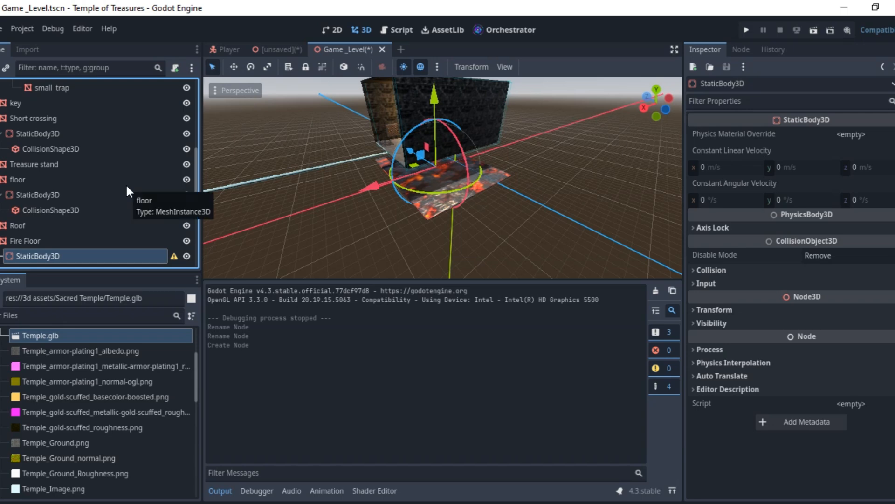
pyautogui.rightClick(66, 255)
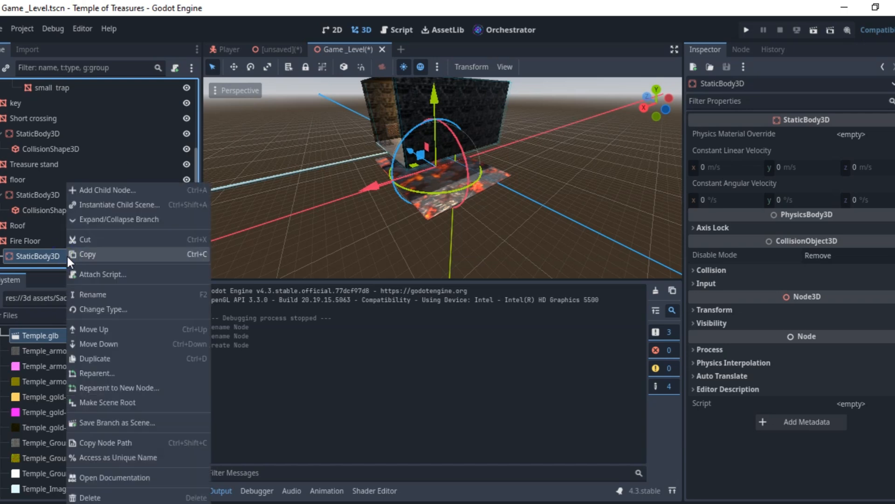
pyautogui.click(105, 190)
pyautogui.write('coll')
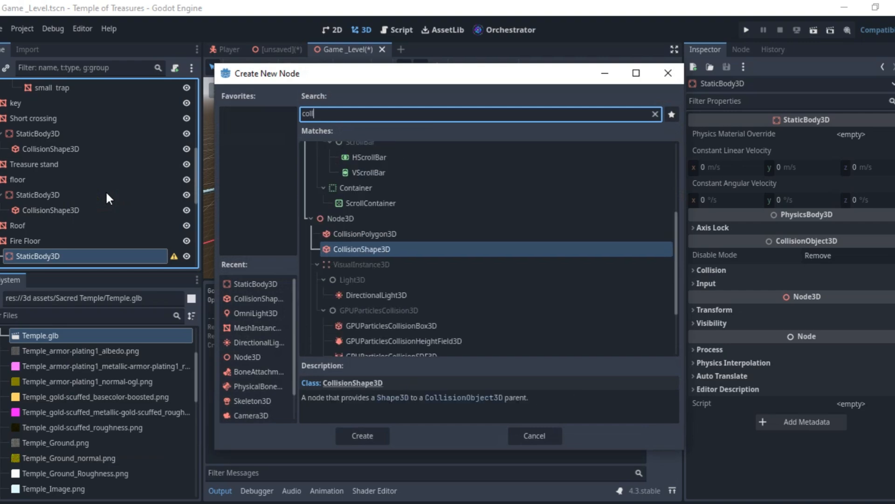
pyautogui.press('Return')
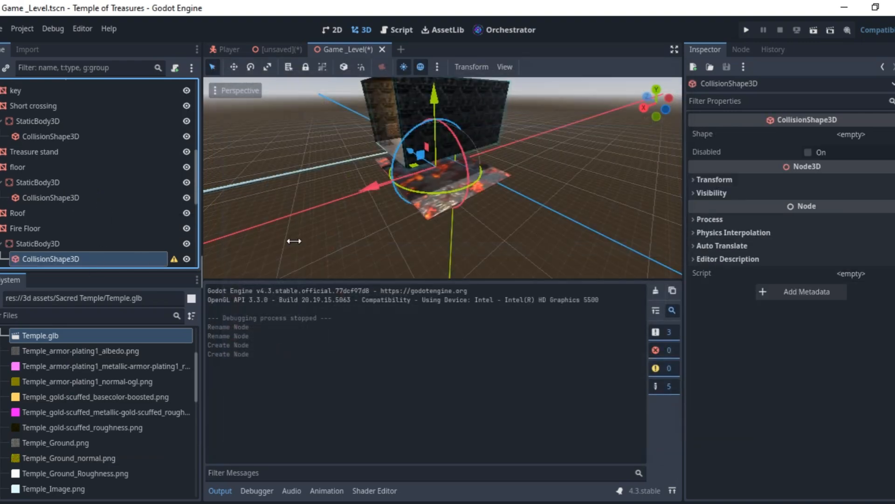
# - Assign a box shape to the Fire Floor's collision node and stretch the box to cover the lava plane
pyautogui.click(851, 135)
pyautogui.click(846, 181)
pyautogui.scroll(8, 449, 215)
pyautogui.moveTo(449, 216); pyautogui.dragTo(513, 206, button='middle')
pyautogui.moveTo(450, 184); pyautogui.dragTo(665, 180)
pyautogui.moveTo(466, 196); pyautogui.dragTo(550, 201, button='middle')
pyautogui.moveTo(602, 199); pyautogui.dragTo(653, 210)
pyautogui.moveTo(583, 196); pyautogui.dragTo(469, 163, button='middle')
pyautogui.moveTo(469, 163); pyautogui.dragTo(448, 170)
pyautogui.moveTo(448, 170); pyautogui.dragTo(482, 176, button='middle')
pyautogui.moveTo(482, 176); pyautogui.dragTo(499, 185)
pyautogui.scroll(-4, 303, 170)
pyautogui.moveTo(466, 178); pyautogui.dragTo(411, 113, button='middle')
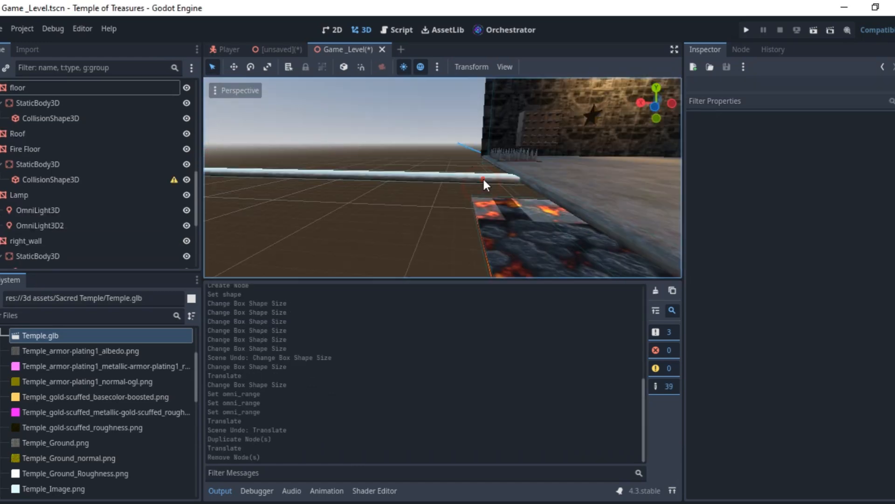
# - Try shifting the Short crossing beam slightly along its length, and undo the move
pyautogui.click(483, 178)
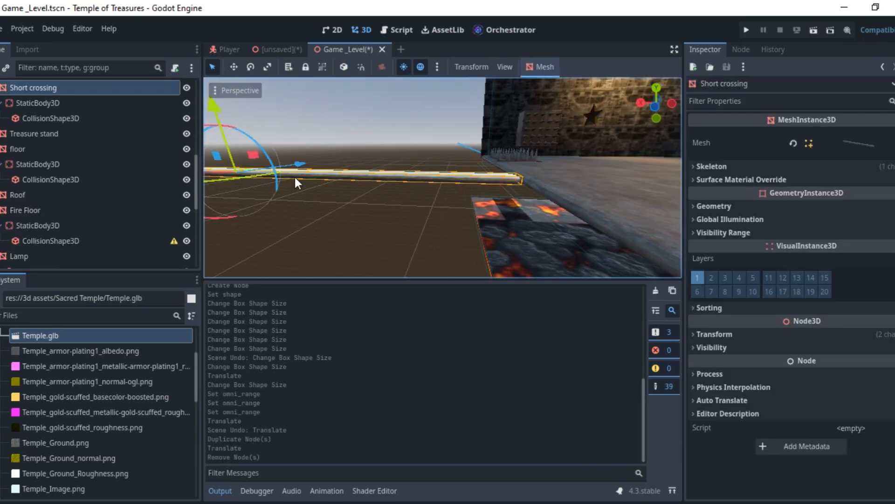
pyautogui.moveTo(295, 175); pyautogui.dragTo(358, 198, button='middle')
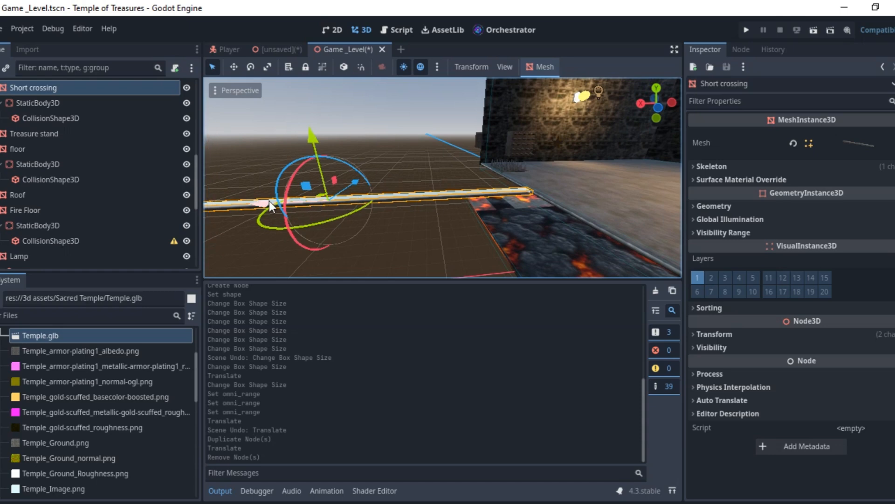
pyautogui.moveTo(269, 201); pyautogui.dragTo(267, 203)
pyautogui.scroll(4, 541, 211)
pyautogui.scroll(-3, 343, 155)
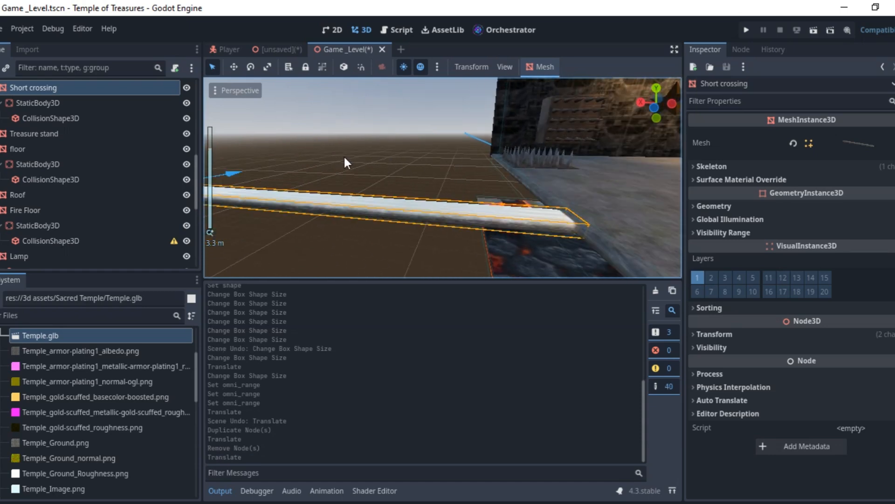
pyautogui.hotkey('ctrl', 'z')
# - Select the temple room's floor, the Short crossing beam, both side walls and the roof together
pyautogui.scroll(-9, 338, 175)
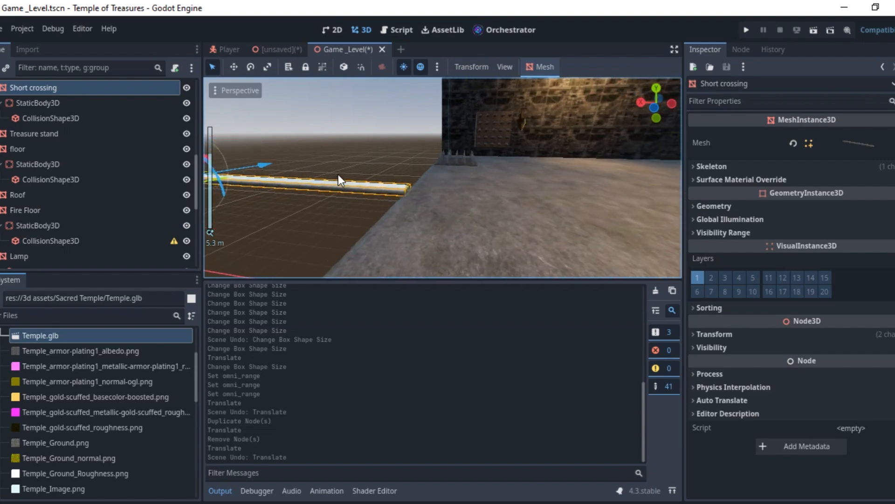
pyautogui.moveTo(338, 175); pyautogui.dragTo(562, 210, button='middle')
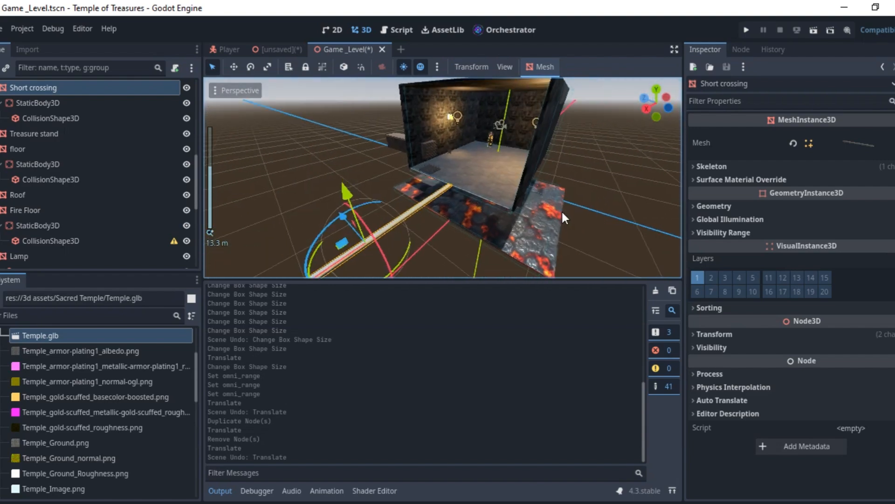
pyautogui.scroll(7, 524, 181)
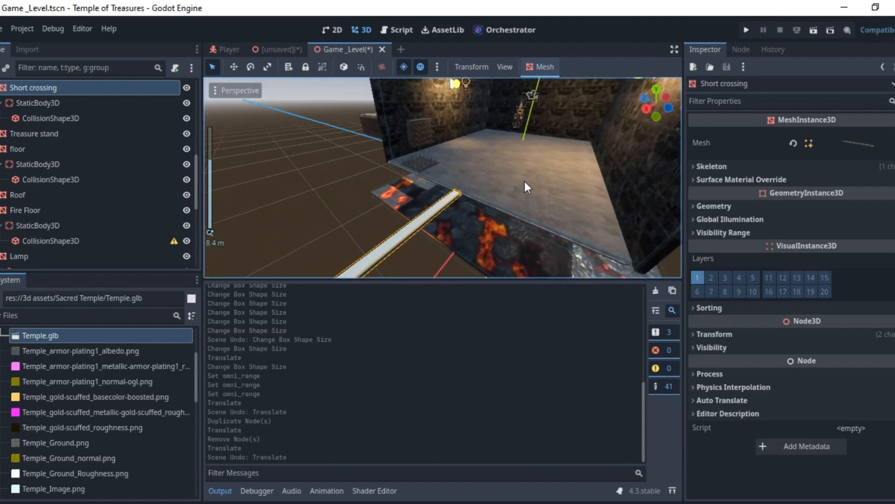
pyautogui.keyDown('shift'); pyautogui.moveTo(525, 181); pyautogui.dragTo(569, 185, button='middle'); pyautogui.keyUp('shift')
pyautogui.scroll(-8, 471, 174)
pyautogui.click(471, 174)
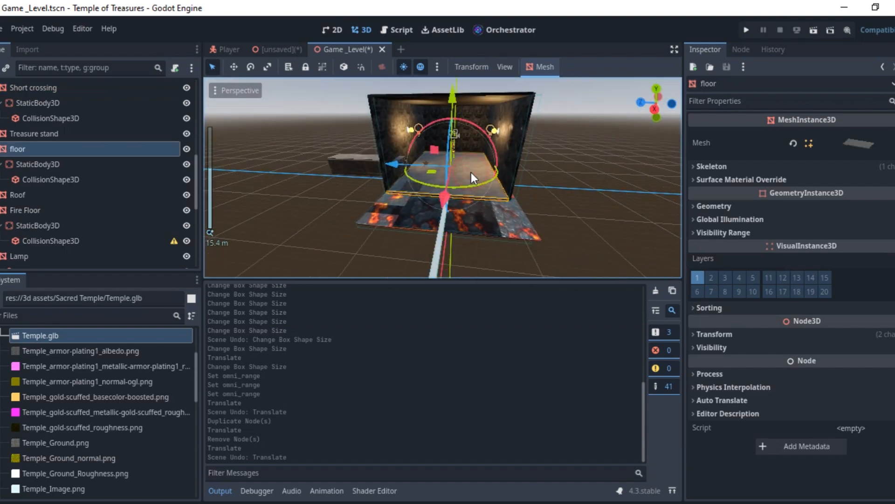
pyautogui.press('f')
pyautogui.keyDown('shift'); pyautogui.click(448, 228); pyautogui.keyUp('shift')
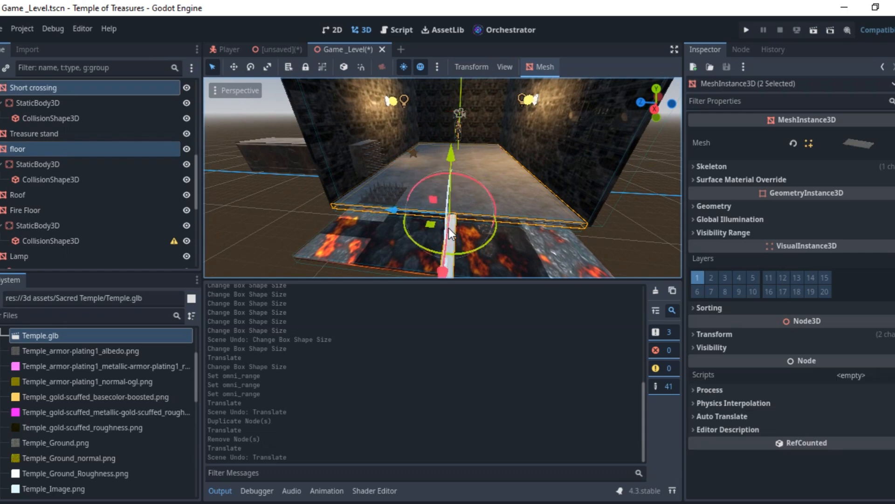
pyautogui.keyDown('shift'); pyautogui.moveTo(324, 141); pyautogui.dragTo(383, 161, button='middle'); pyautogui.keyUp('shift')
pyautogui.keyDown('shift'); pyautogui.click(344, 131); pyautogui.keyUp('shift')
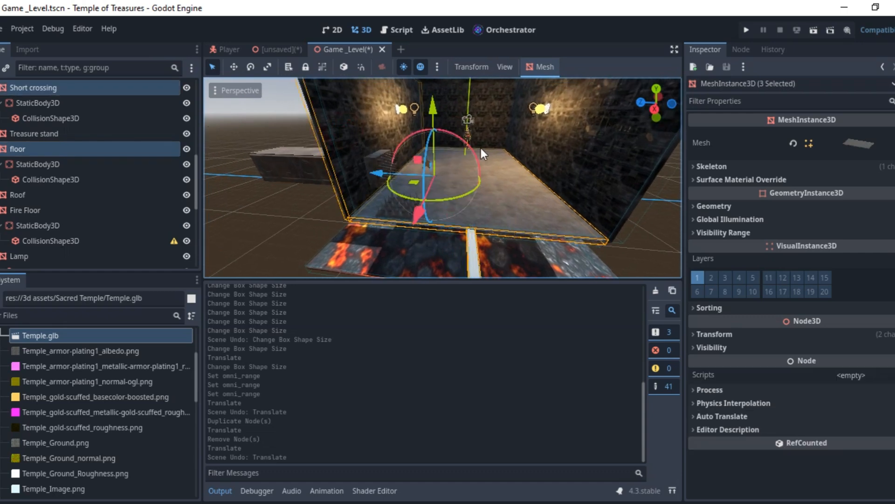
pyautogui.keyDown('shift'); pyautogui.click(572, 147); pyautogui.keyUp('shift')
pyautogui.moveTo(561, 150); pyautogui.dragTo(536, 226, button='middle')
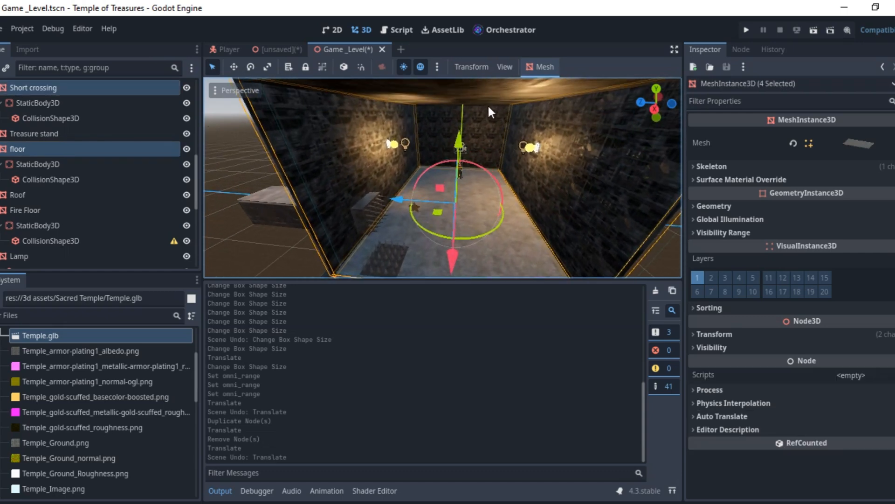
pyautogui.keyDown('shift'); pyautogui.click(480, 94); pyautogui.keyUp('shift')
# - Add both wall lamps and their omni lights to the current selection of room parts
pyautogui.scroll(-5, 476, 111)
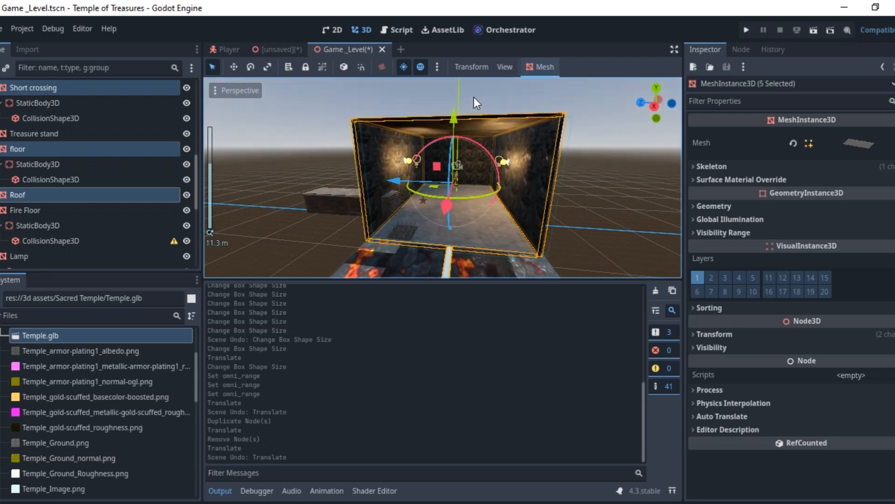
pyautogui.scroll(10, 438, 172)
pyautogui.moveTo(365, 173); pyautogui.dragTo(516, 163, button='middle')
pyautogui.scroll(8, 421, 152)
pyautogui.keyDown('shift'); pyautogui.click(328, 124); pyautogui.keyUp('shift')
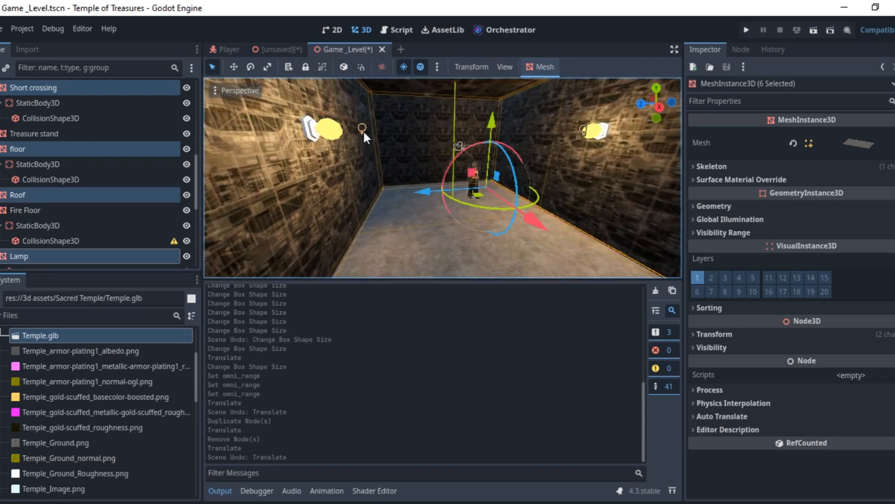
pyautogui.keyDown('shift'); pyautogui.click(363, 129); pyautogui.keyUp('shift')
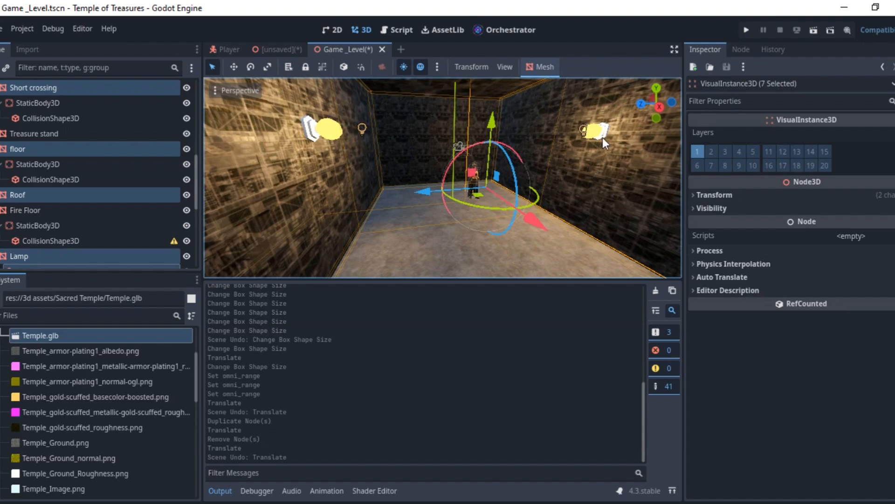
pyautogui.keyDown('shift'); pyautogui.click(598, 134); pyautogui.keyUp('shift')
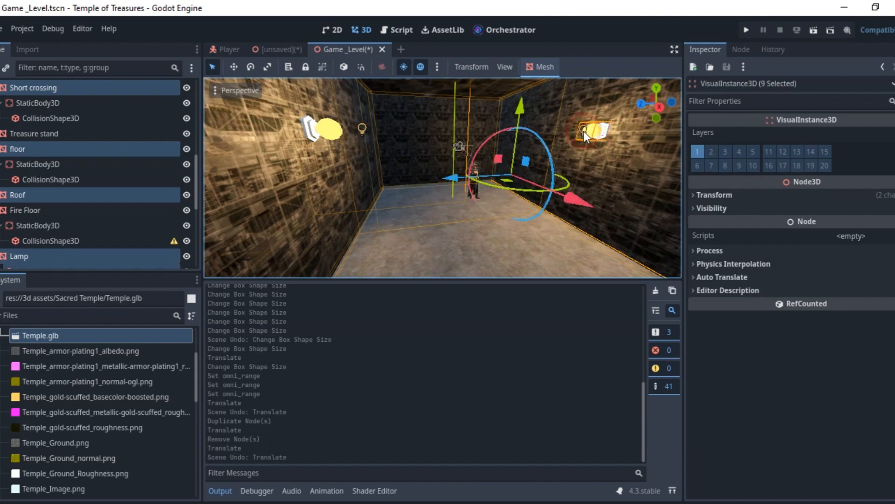
# - Duplicate the selected room parts, lamps and lights, and move the copies along X to the far side of the crossing beam
pyautogui.scroll(-15, 584, 130)
pyautogui.moveTo(564, 153); pyautogui.dragTo(590, 203, button='middle')
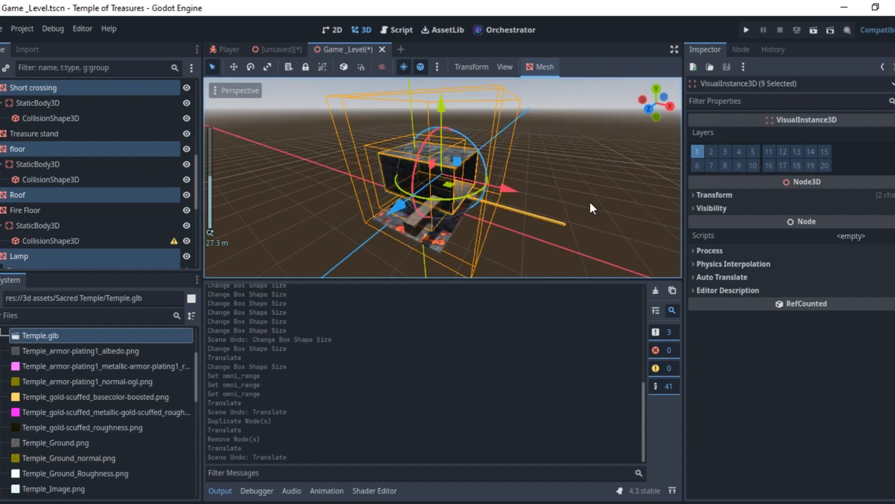
pyautogui.moveTo(430, 197); pyautogui.dragTo(378, 159, button='middle')
pyautogui.scroll(-6, 379, 159)
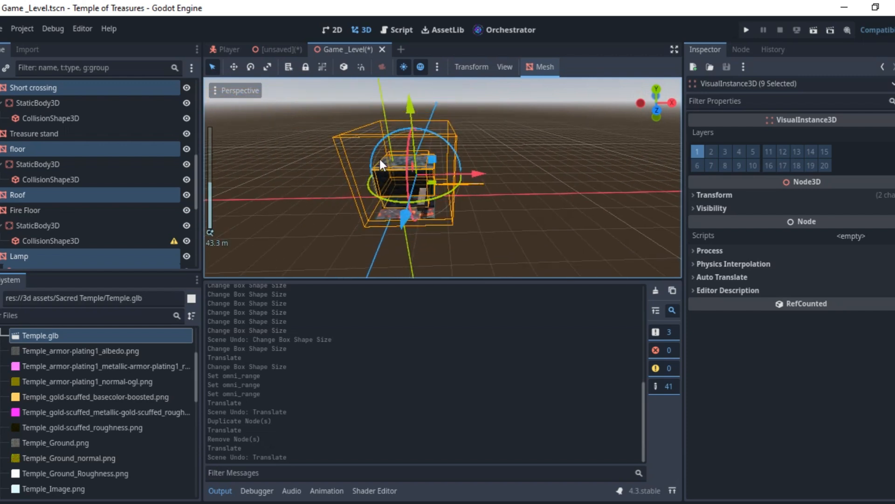
pyautogui.hotkey('ctrl', 'd')
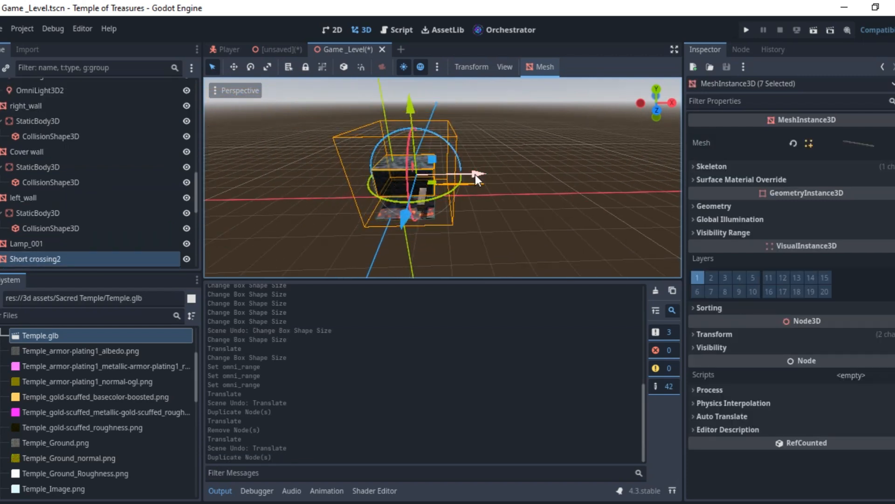
pyautogui.moveTo(475, 175); pyautogui.dragTo(572, 182)
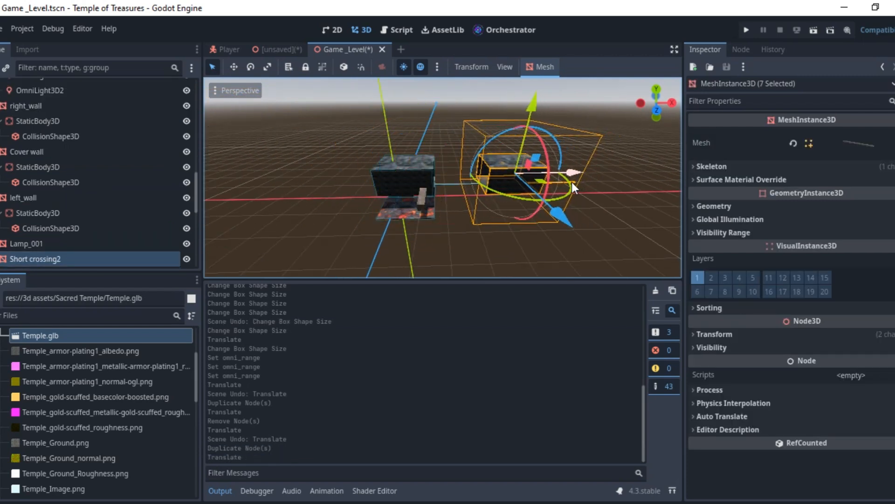
# - Fine-tune the duplicated room's position along X at the far end of the original Short crossing beam
pyautogui.scroll(8, 572, 182)
pyautogui.scroll(8, 488, 180)
pyautogui.keyDown('shift'); pyautogui.moveTo(611, 170); pyautogui.dragTo(464, 176, button='middle'); pyautogui.keyUp('shift')
pyautogui.keyDown('shift'); pyautogui.moveTo(573, 173); pyautogui.dragTo(476, 170, button='middle'); pyautogui.keyUp('shift')
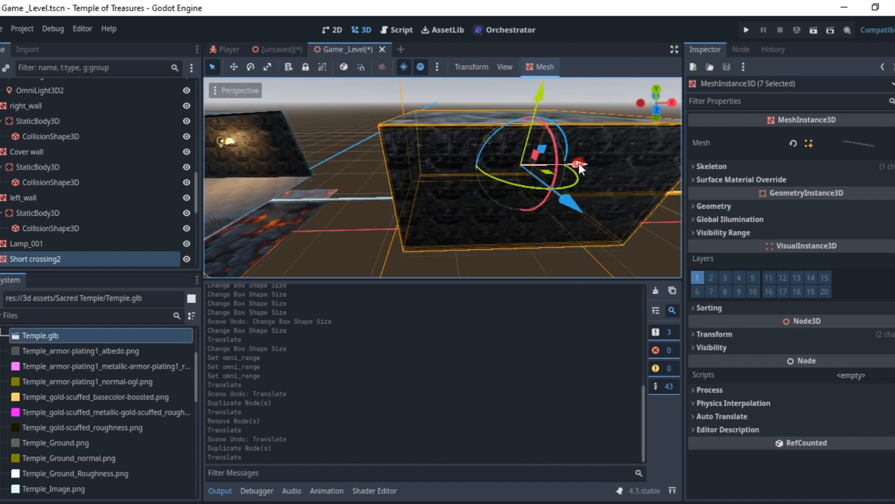
pyautogui.moveTo(579, 165); pyautogui.dragTo(577, 165)
pyautogui.scroll(2, 586, 176)
pyautogui.moveTo(574, 166); pyautogui.dragTo(545, 158, button='middle')
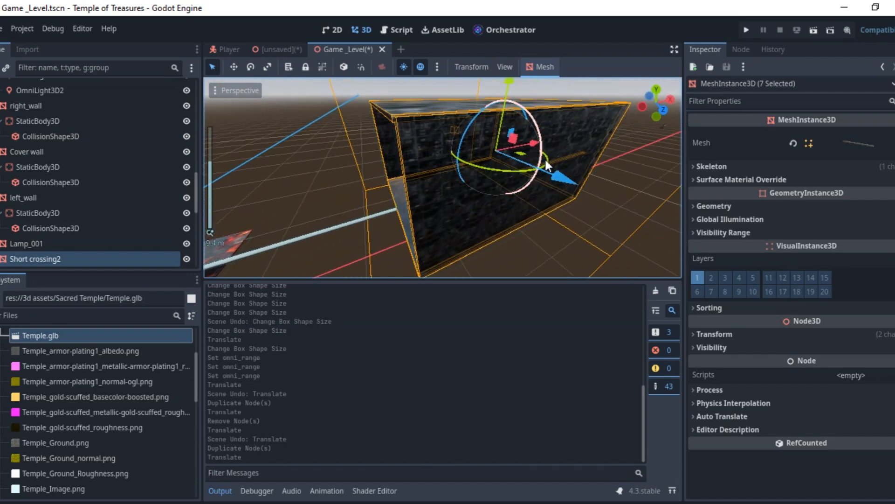
pyautogui.moveTo(537, 142)
pyautogui.mouseDown()
pyautogui.moveTo(553, 141)
pyautogui.moveTo(542, 142)
pyautogui.mouseUp()
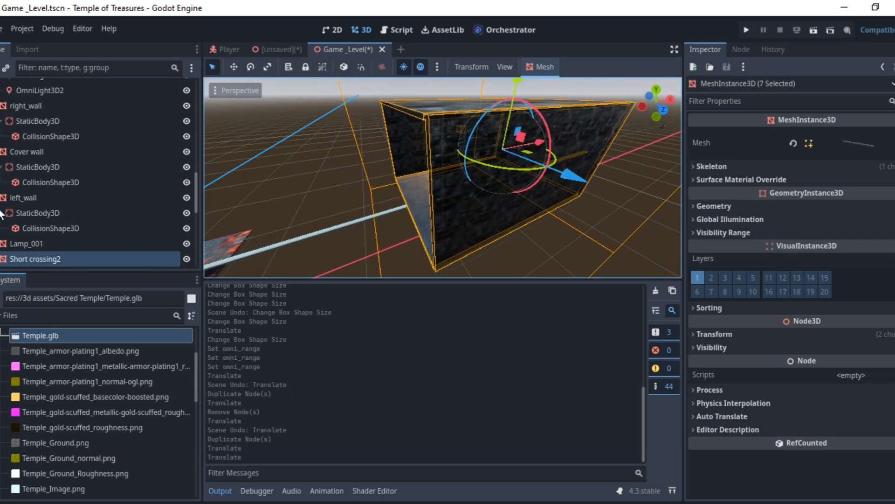
# - Reorder the scene tree so that AnimationPlayer sits between Lamp_001 and Short crossing2
pyautogui.scroll(-5, 109, 195)
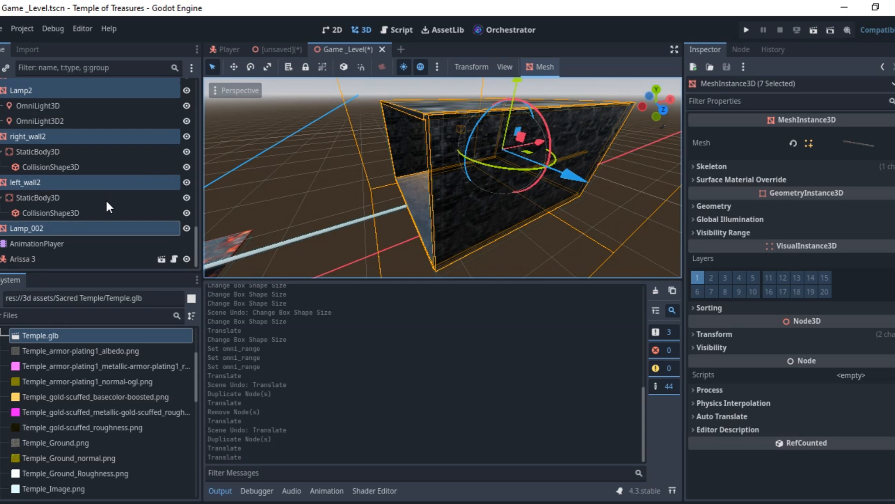
pyautogui.moveTo(45, 183); pyautogui.dragTo(35, 253)
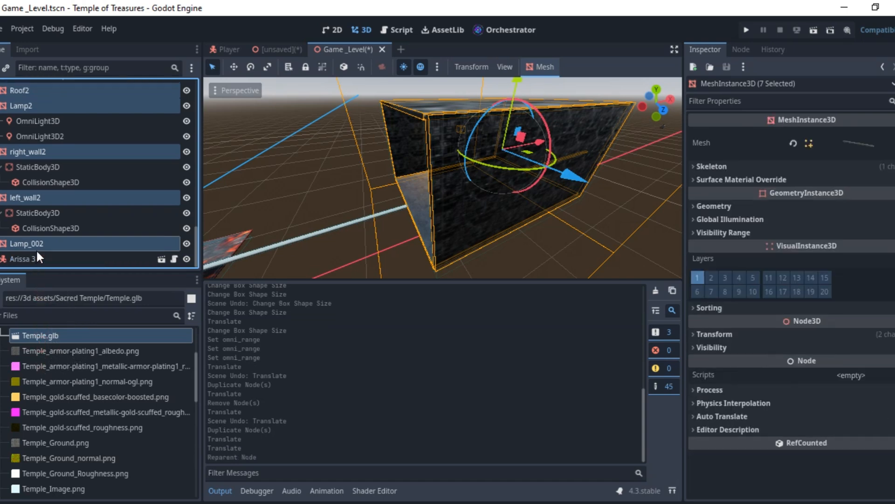
pyautogui.scroll(5, 46, 198)
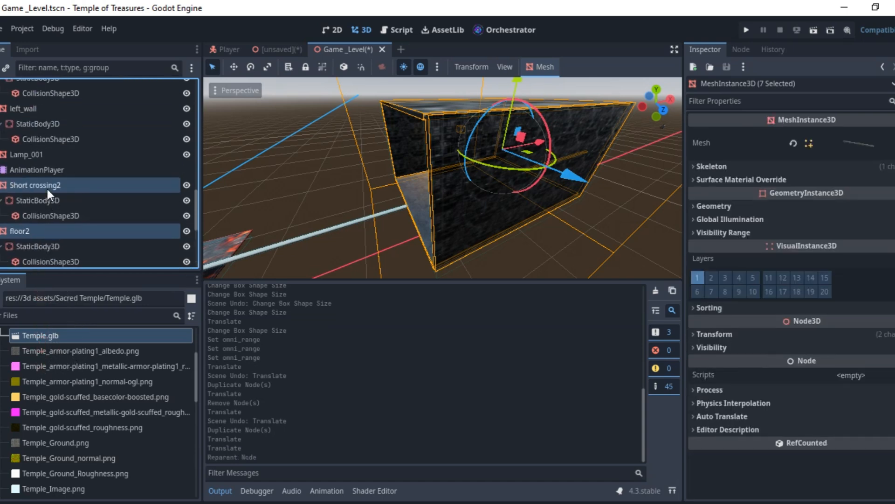
pyautogui.scroll(-1, 46, 191)
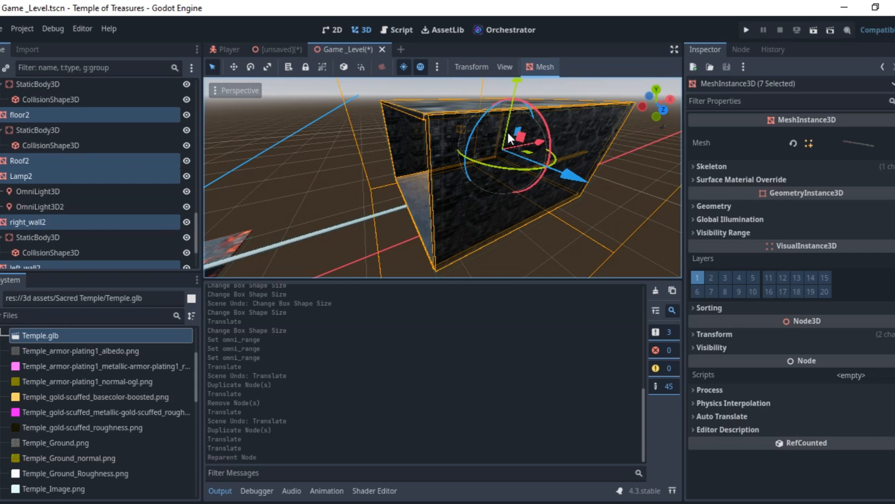
# - Duplicate the second room's selected parts and move the copies along X to the far side of the second crossing beam
pyautogui.scroll(-6, 508, 138)
pyautogui.moveTo(571, 140); pyautogui.dragTo(291, 149, button='middle')
pyautogui.scroll(-2, 366, 159)
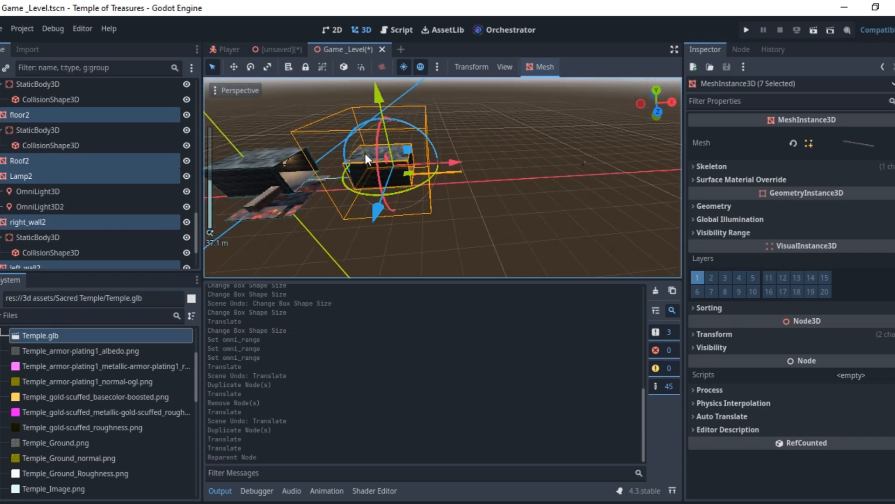
pyautogui.moveTo(365, 153); pyautogui.dragTo(416, 155, button='middle')
pyautogui.hotkey('ctrl', 'd')
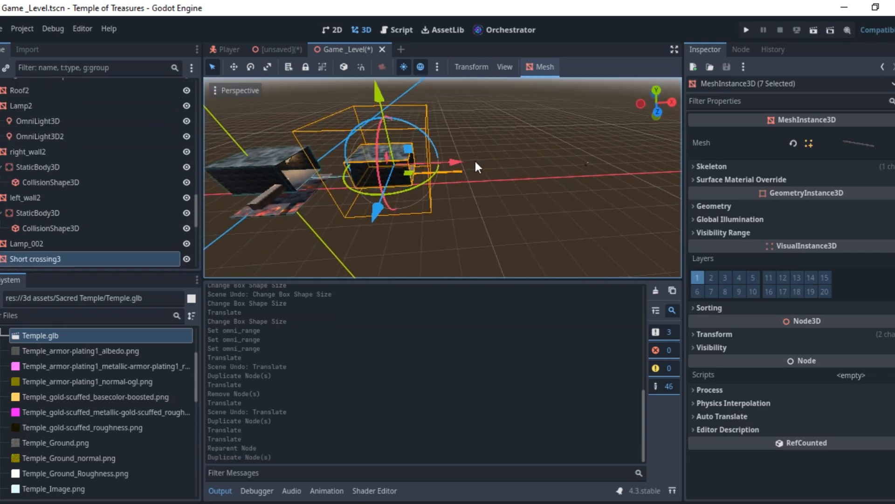
pyautogui.moveTo(449, 161); pyautogui.dragTo(547, 173)
pyautogui.scroll(3, 546, 173)
pyautogui.scroll(10, 547, 175)
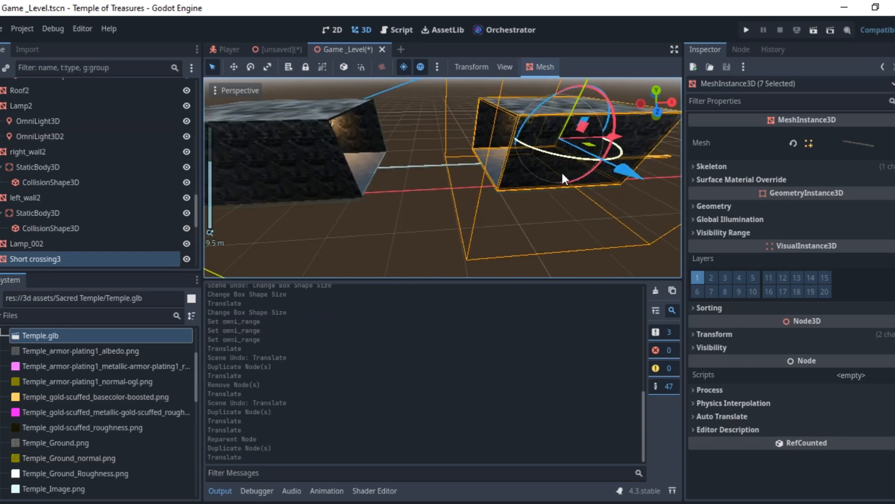
# - Fine-tune the third room's position along X so its floor edge meets the end of the second crossing beam
pyautogui.scroll(-12, 396, 180)
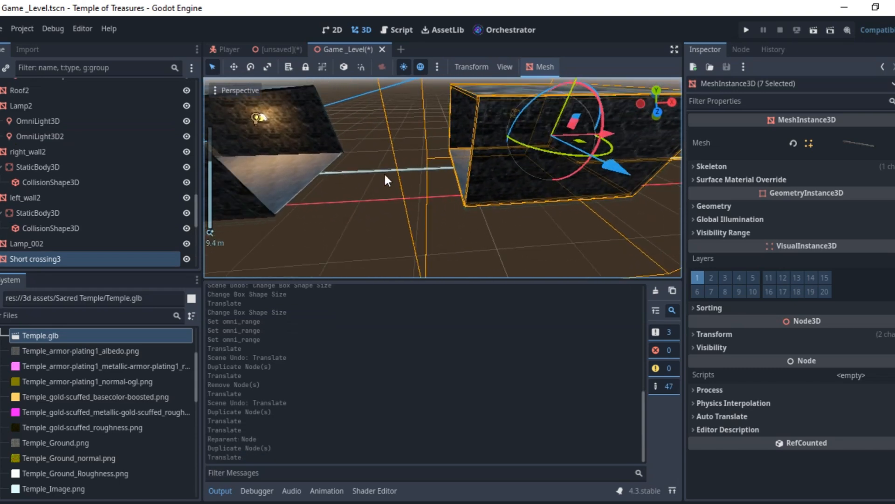
pyautogui.moveTo(392, 185); pyautogui.dragTo(467, 146, button='middle')
pyautogui.scroll(10, 480, 207)
pyautogui.scroll(-2, 478, 201)
pyautogui.moveTo(668, 265); pyautogui.dragTo(678, 254, button='middle')
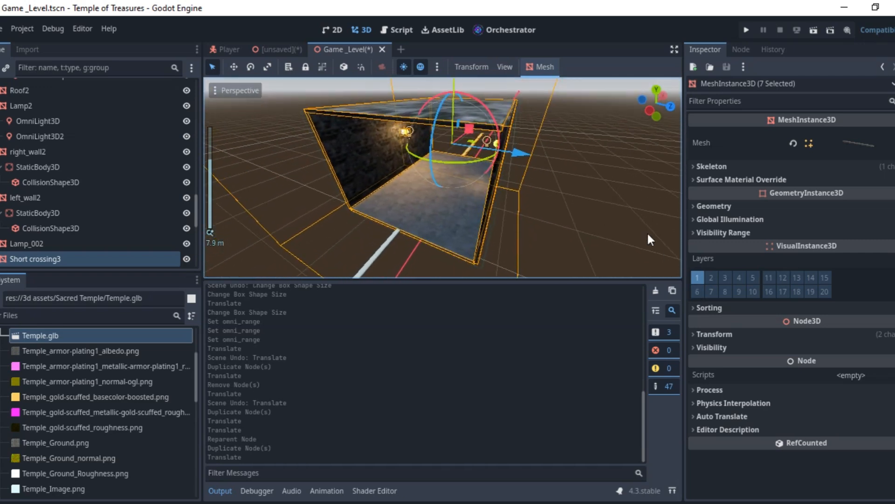
pyautogui.moveTo(513, 127); pyautogui.dragTo(402, 144, button='middle')
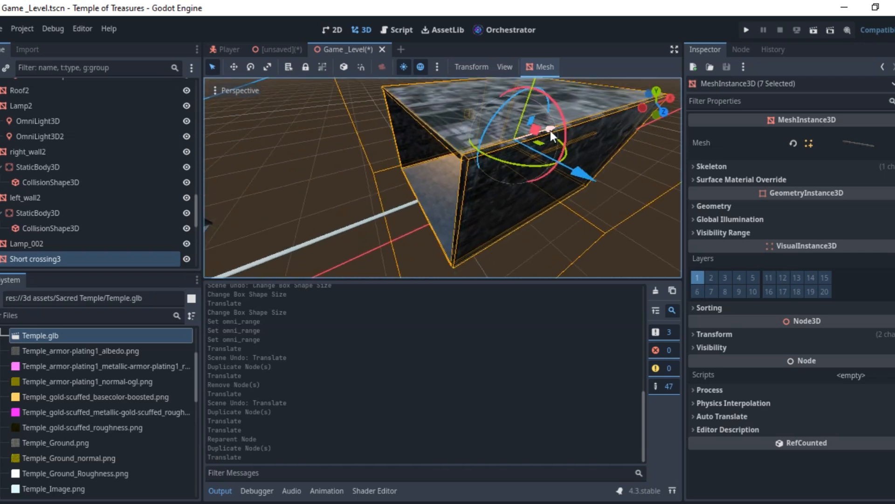
pyautogui.moveTo(550, 130); pyautogui.dragTo(553, 129)
# - Duplicate the third room's parts and move the copies along X past the next crossing beam to form a fourth room
pyautogui.scroll(-10, 553, 136)
pyautogui.scroll(5, 573, 184)
pyautogui.moveTo(573, 184); pyautogui.dragTo(379, 180, button='middle')
pyautogui.hotkey('ctrl', 'd')
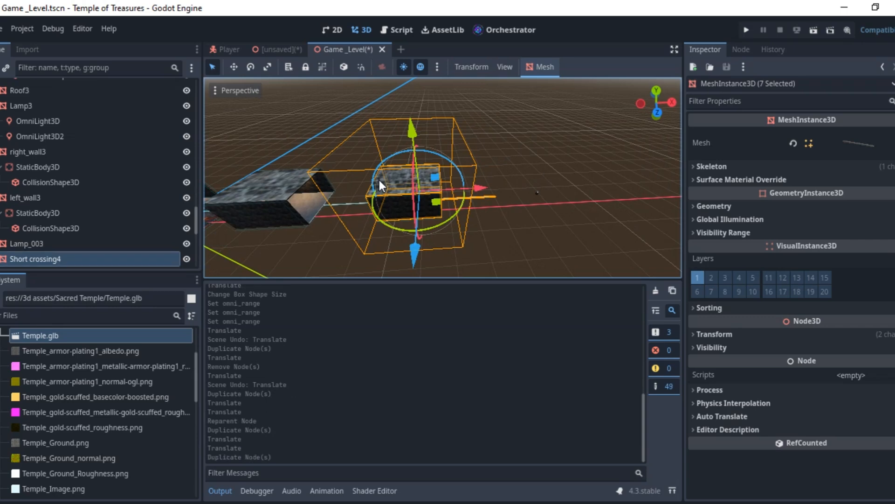
pyautogui.moveTo(480, 190); pyautogui.dragTo(590, 182)
pyautogui.scroll(5, 587, 188)
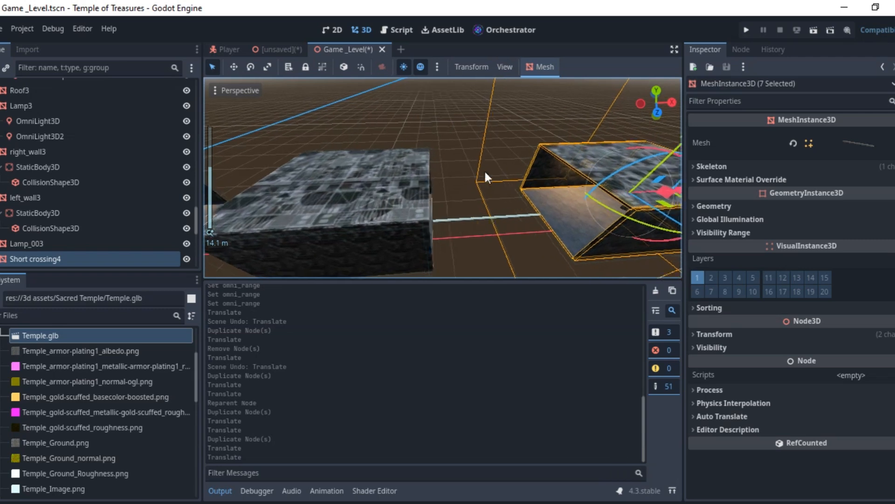
pyautogui.scroll(15, 485, 174)
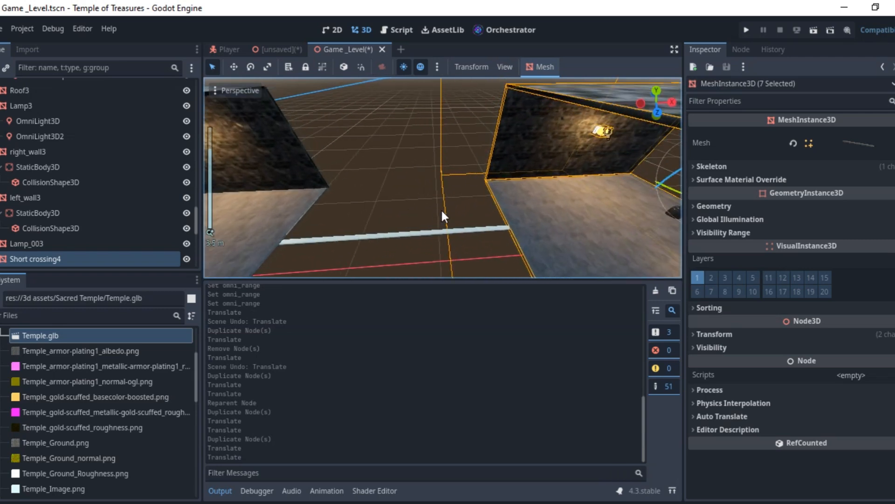
# - Fine-tune the fourth room's position along X against the third crossing beam and save the Game _Level scene
pyautogui.press('f')
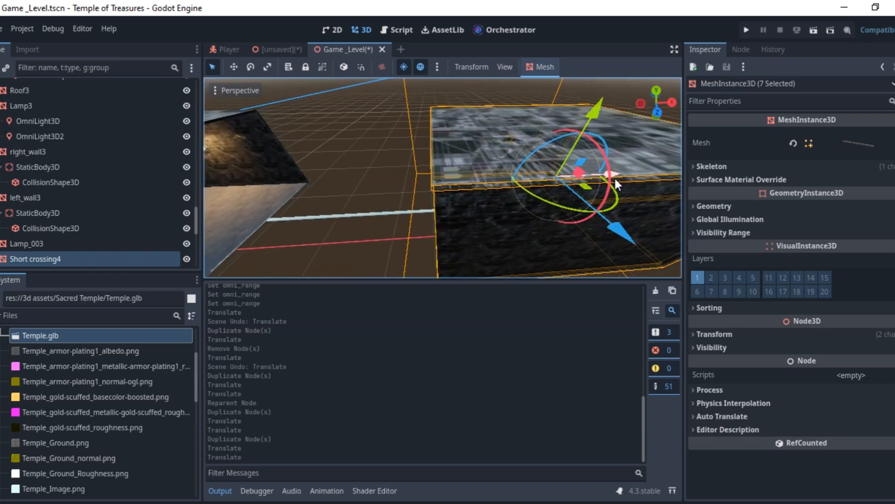
pyautogui.moveTo(615, 177); pyautogui.dragTo(614, 176)
pyautogui.scroll(-10, 482, 177)
pyautogui.moveTo(499, 170); pyautogui.dragTo(534, 119, button='middle')
pyautogui.scroll(2, 534, 121)
pyautogui.scroll(-3, 534, 127)
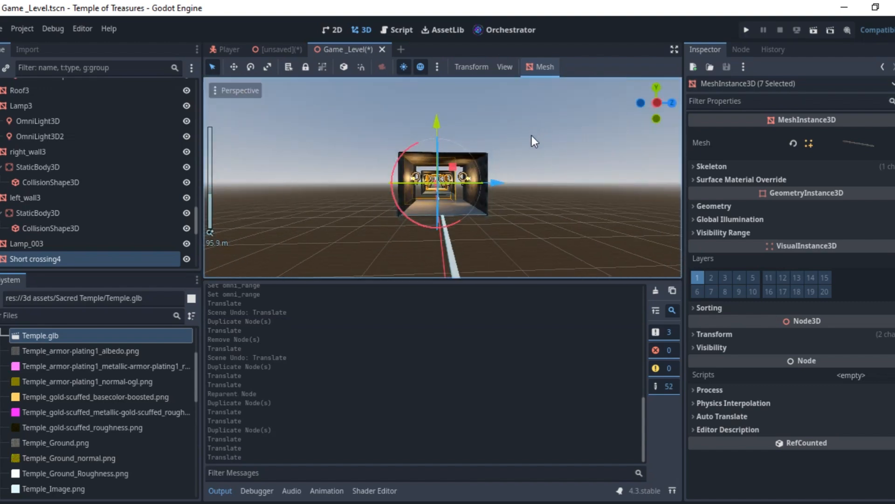
pyautogui.scroll(1, 532, 142)
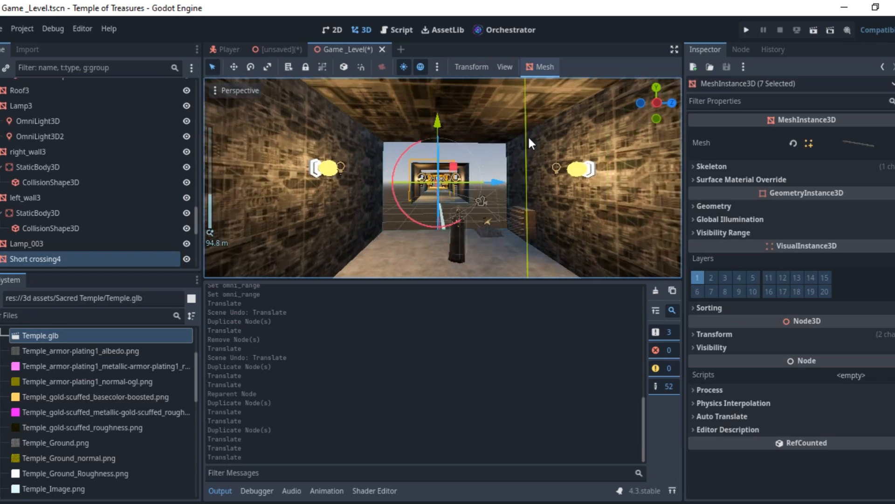
pyautogui.moveTo(528, 135); pyautogui.dragTo(525, 136, button='middle')
pyautogui.hotkey('ctrl', 's')
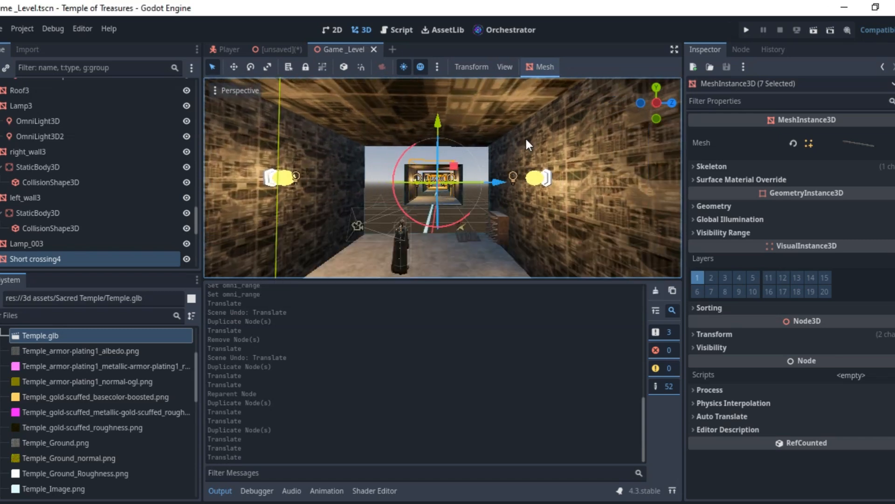
# - Select the first room's Roof and right_wall together
pyautogui.scroll(-5, 525, 139)
pyautogui.moveTo(523, 141); pyautogui.dragTo(427, 197, button='middle')
pyautogui.scroll(4, 432, 183)
pyautogui.scroll(-4, 529, 197)
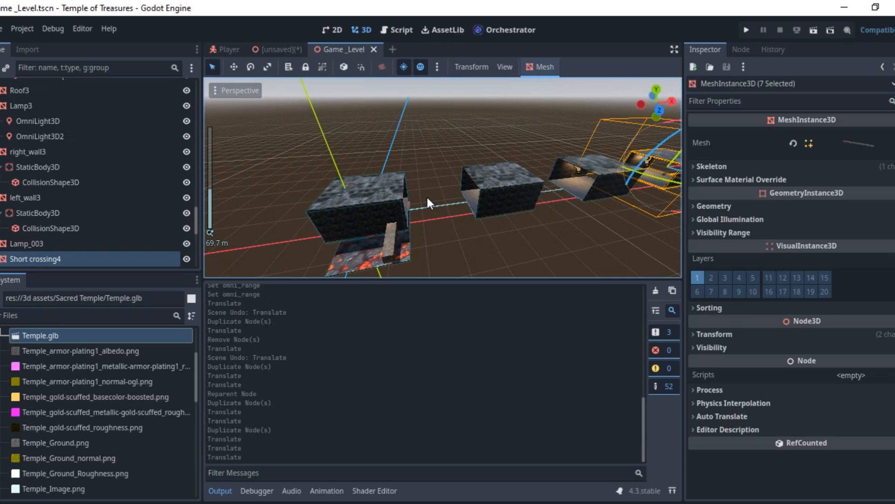
pyautogui.click(391, 187)
pyautogui.scroll(2, 389, 200)
pyautogui.press('f')
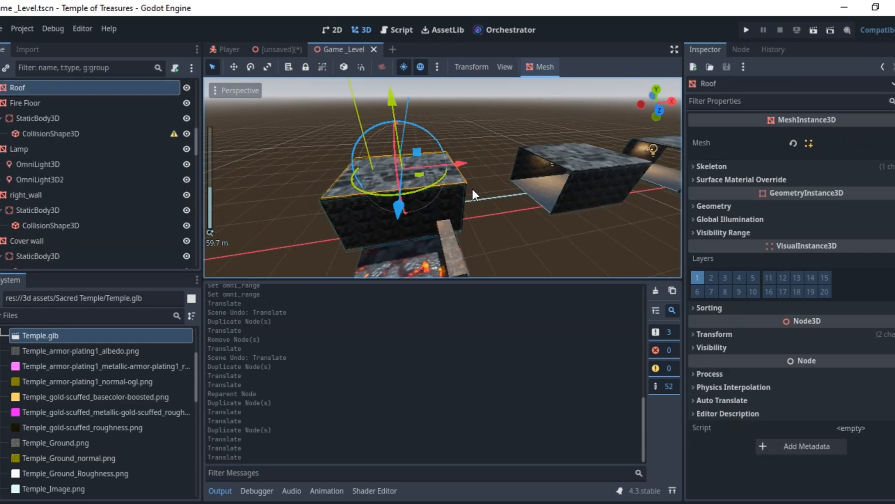
pyautogui.keyDown('shift'); pyautogui.click(474, 194); pyautogui.keyUp('shift')
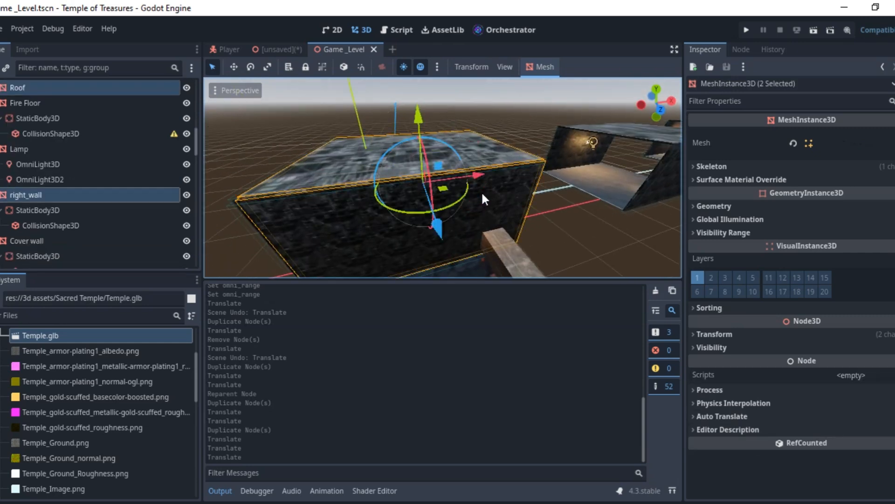
# - Rebuild the selection so it holds the first room's left_wall, right_wall and Roof
pyautogui.moveTo(481, 192); pyautogui.dragTo(361, 228, button='middle')
pyautogui.moveTo(386, 185); pyautogui.dragTo(443, 128, button='middle')
pyautogui.keyDown('shift'); pyautogui.click(379, 177); pyautogui.keyUp('shift')
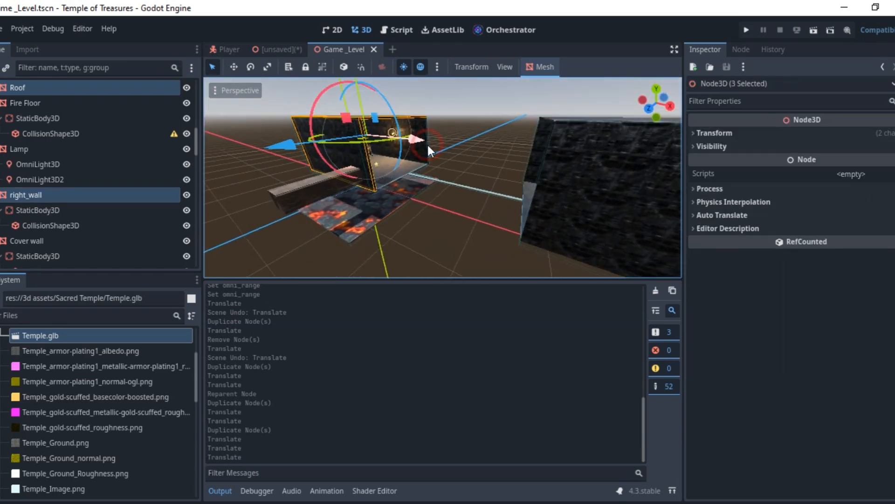
pyautogui.moveTo(413, 140); pyautogui.dragTo(510, 192, button='middle')
pyautogui.click(331, 131)
pyautogui.keyDown('shift'); pyautogui.click(365, 139); pyautogui.keyUp('shift')
pyautogui.moveTo(365, 139); pyautogui.dragTo(472, 166, button='middle')
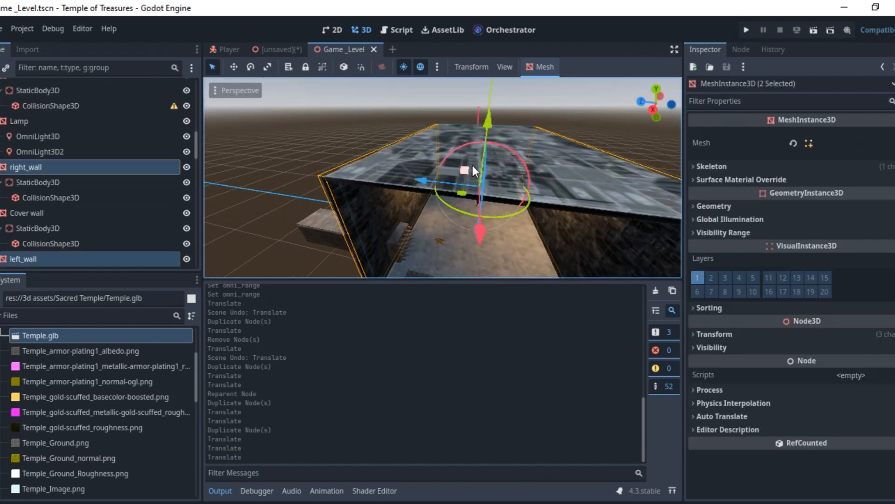
pyautogui.keyDown('shift'); pyautogui.click(456, 142); pyautogui.keyUp('shift')
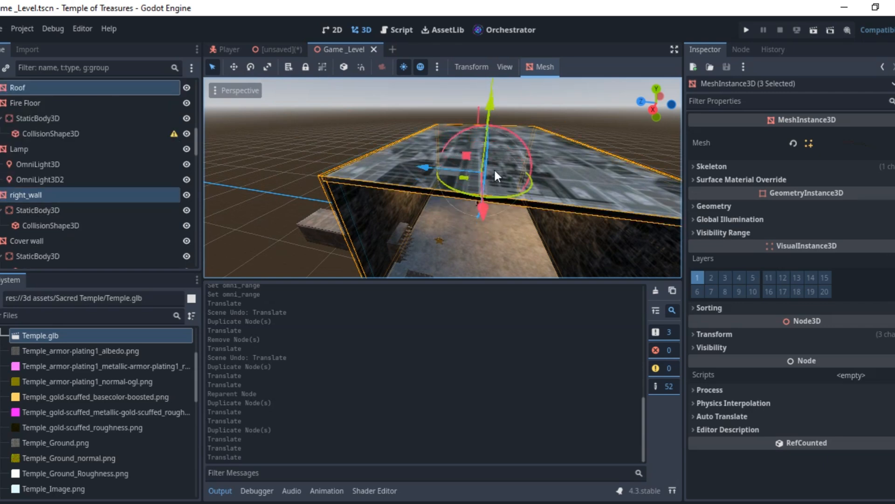
# - Duplicate the selected roof and walls and move the copies along X to enclose the gap between the first and second rooms
pyautogui.scroll(-5, 597, 174)
pyautogui.moveTo(607, 185); pyautogui.dragTo(516, 191, button='middle')
pyautogui.scroll(4, 602, 200)
pyautogui.hotkey('ctrl', 'd')
pyautogui.moveTo(505, 145); pyautogui.dragTo(607, 181)
pyautogui.scroll(2, 608, 174)
pyautogui.keyDown('shift'); pyautogui.moveTo(606, 173); pyautogui.dragTo(444, 203, button='middle'); pyautogui.keyUp('shift')
pyautogui.scroll(-3, 429, 146)
# - Duplicate the roof and walls again and align the copies along X over the gap between the second and third rooms
pyautogui.hotkey('ctrl', 'd')
pyautogui.moveTo(443, 203); pyautogui.dragTo(568, 204)
pyautogui.scroll(4, 568, 204)
pyautogui.keyDown('shift'); pyautogui.moveTo(567, 204); pyautogui.dragTo(508, 193, button='middle'); pyautogui.keyUp('shift')
pyautogui.moveTo(520, 195); pyautogui.dragTo(517, 194)
pyautogui.scroll(-4, 513, 194)
# - Duplicate the roof and walls once more and fit the copies along X into the gap between the third and fourth rooms
pyautogui.hotkey('ctrl', 'd')
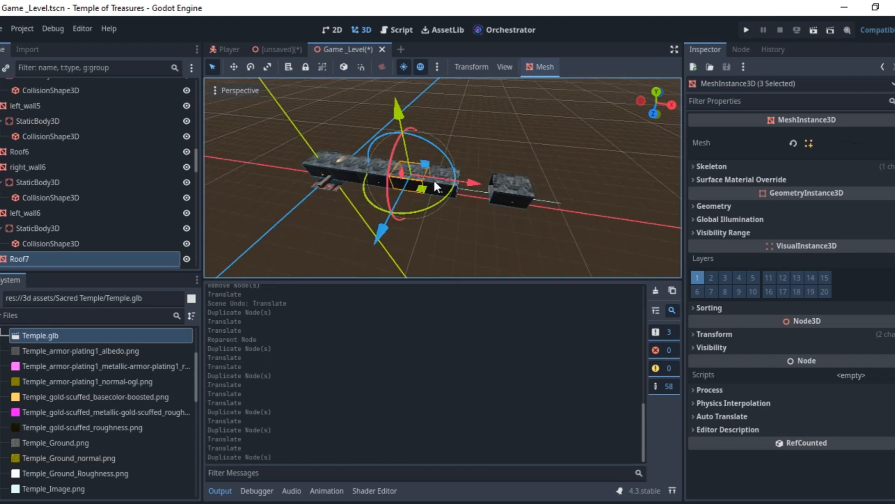
pyautogui.moveTo(436, 181); pyautogui.dragTo(548, 199)
pyautogui.scroll(4, 548, 200)
pyautogui.moveTo(455, 205); pyautogui.dragTo(446, 207)
pyautogui.moveTo(447, 206); pyautogui.dragTo(526, 234, button='middle')
pyautogui.scroll(-7, 538, 184)
pyautogui.scroll(6, 471, 228)
# - Delete the Short crossing4 beam that sticks out beyond the last room
pyautogui.click(474, 229)
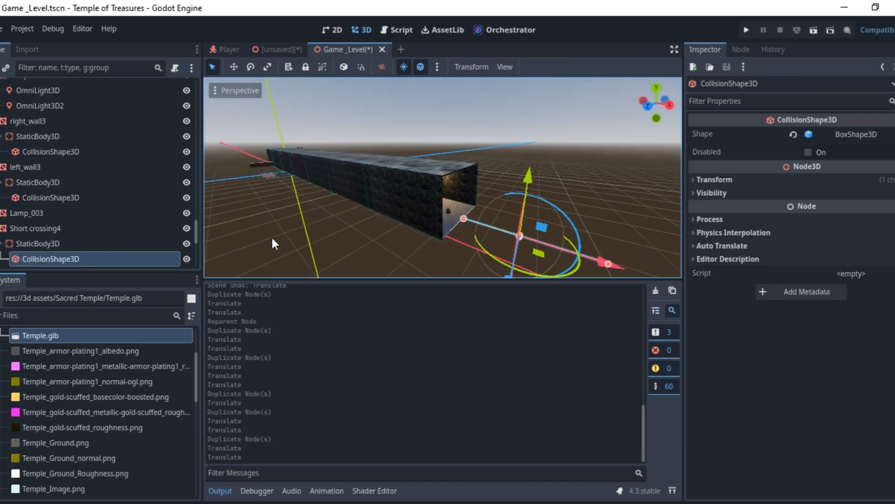
pyautogui.click(31, 228)
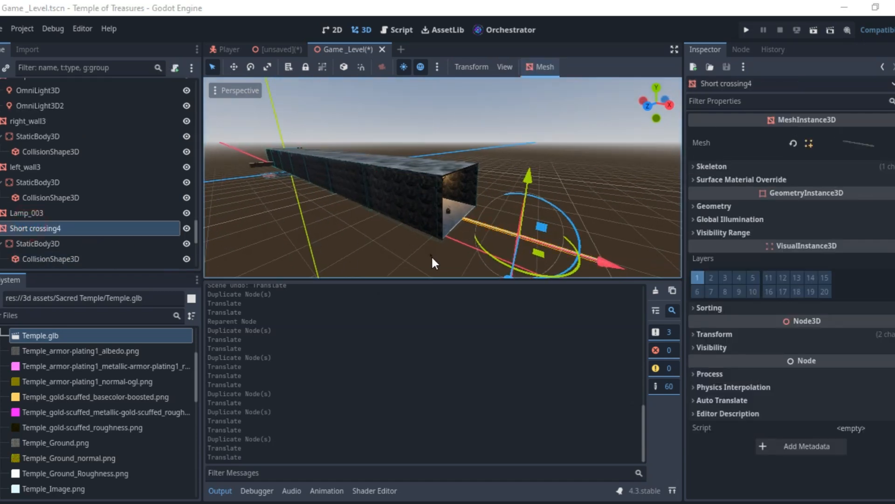
pyautogui.press('Delete')
pyautogui.click(432, 275)
# - Select the key and the Treasure stand in the last room and raise them slightly along Y
pyautogui.scroll(5, 462, 199)
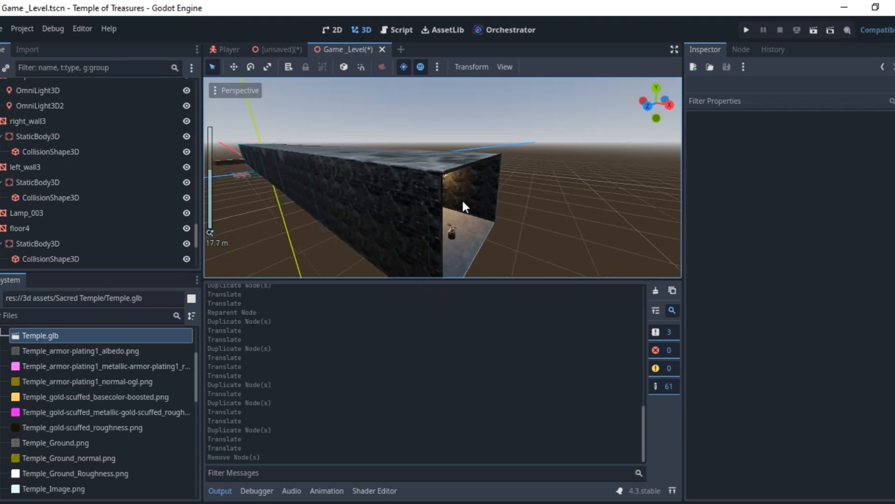
pyautogui.scroll(8, 436, 171)
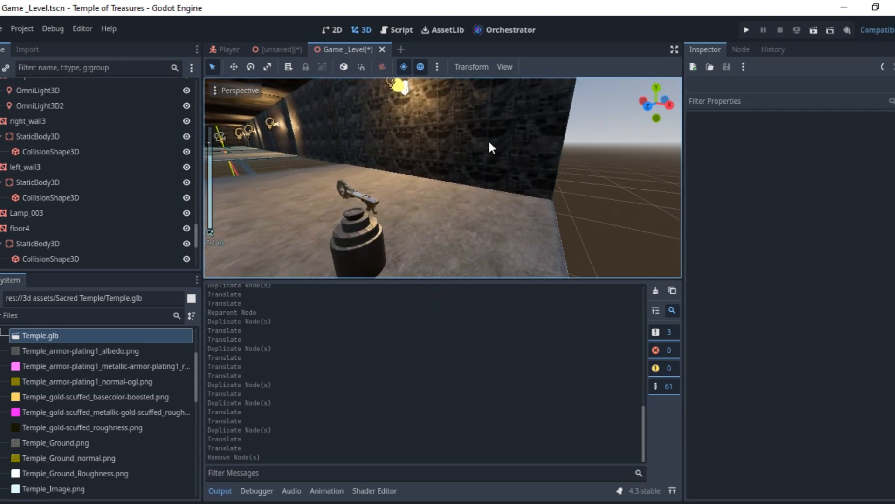
pyautogui.click(371, 194)
pyautogui.scroll(-2, 371, 194)
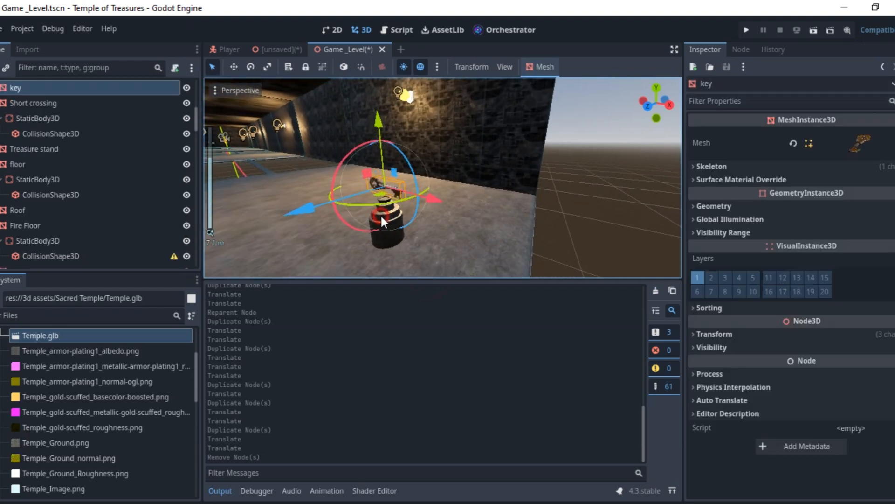
pyautogui.keyDown('shift'); pyautogui.click(381, 214); pyautogui.keyUp('shift')
pyautogui.moveTo(384, 147); pyautogui.dragTo(384, 138)
pyautogui.scroll(-8, 384, 140)
pyautogui.moveTo(399, 172); pyautogui.dragTo(411, 204, button='middle')
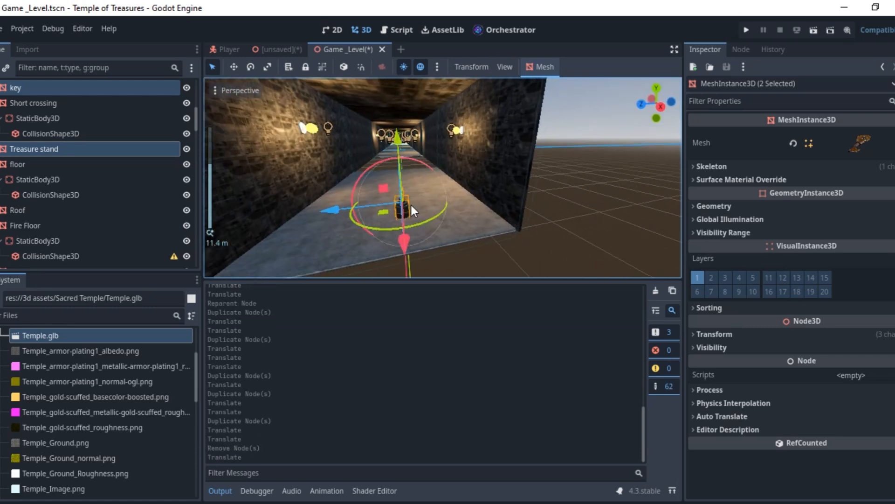
pyautogui.scroll(4, 475, 254)
pyautogui.scroll(-8, 474, 254)
pyautogui.moveTo(516, 255); pyautogui.dragTo(677, 210, button='middle')
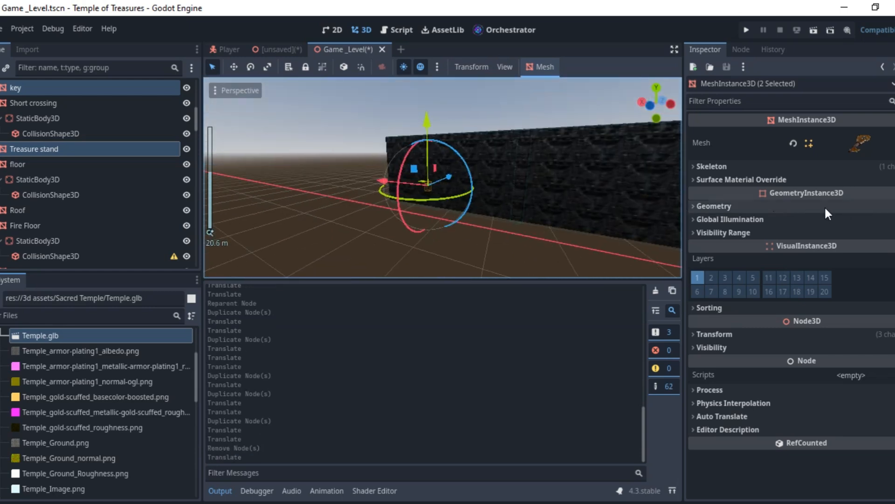
# - Select the Fire Floor and move it along X toward the first gap in the corridor
pyautogui.scroll(-8, 496, 175)
pyautogui.scroll(-4, 496, 174)
pyautogui.moveTo(369, 150); pyautogui.dragTo(601, 119, button='middle')
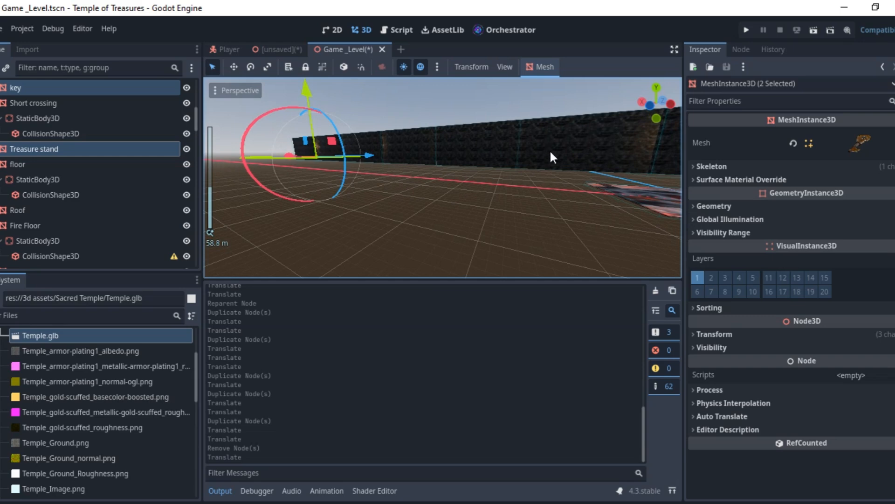
pyautogui.moveTo(550, 157); pyautogui.dragTo(359, 139, button='middle')
pyautogui.click(461, 180)
pyautogui.moveTo(488, 195); pyautogui.dragTo(447, 203, button='middle')
pyautogui.scroll(6, 519, 203)
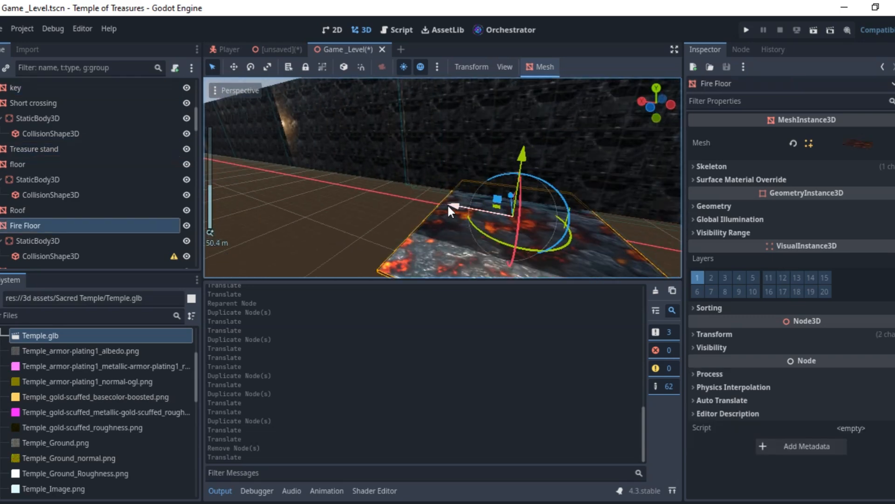
pyautogui.moveTo(447, 203); pyautogui.dragTo(393, 203)
pyautogui.scroll(3, 418, 214)
pyautogui.moveTo(418, 213); pyautogui.dragTo(596, 256, button='middle')
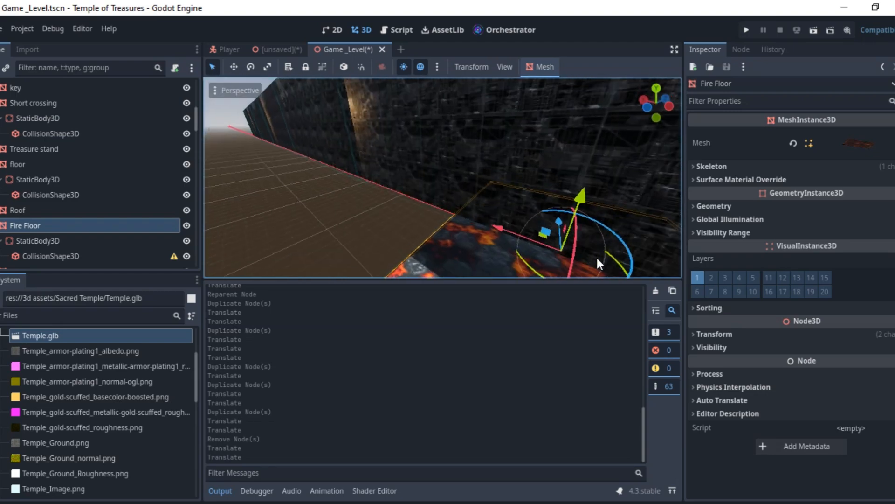
# - Shift the Fire Floor a little further along X beneath the corridor
pyautogui.press('f')
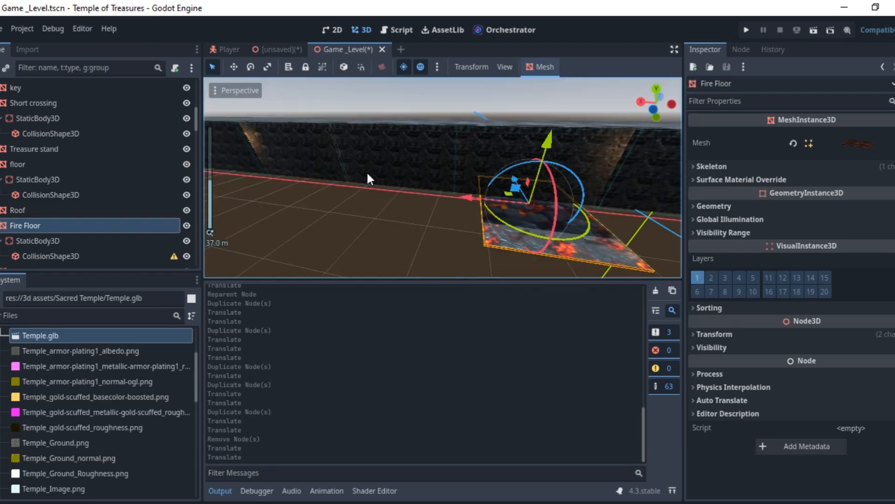
pyautogui.scroll(-8, 417, 173)
pyautogui.moveTo(457, 200); pyautogui.dragTo(466, 250, button='middle')
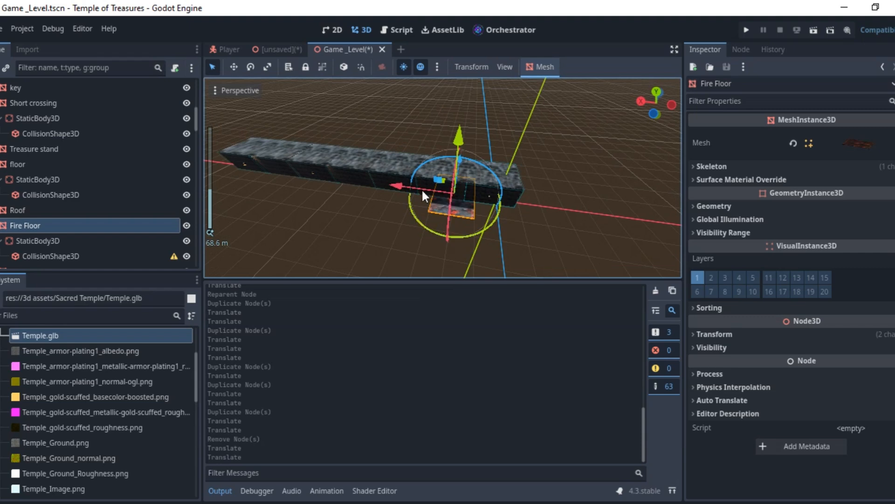
pyautogui.moveTo(399, 184); pyautogui.dragTo(379, 184)
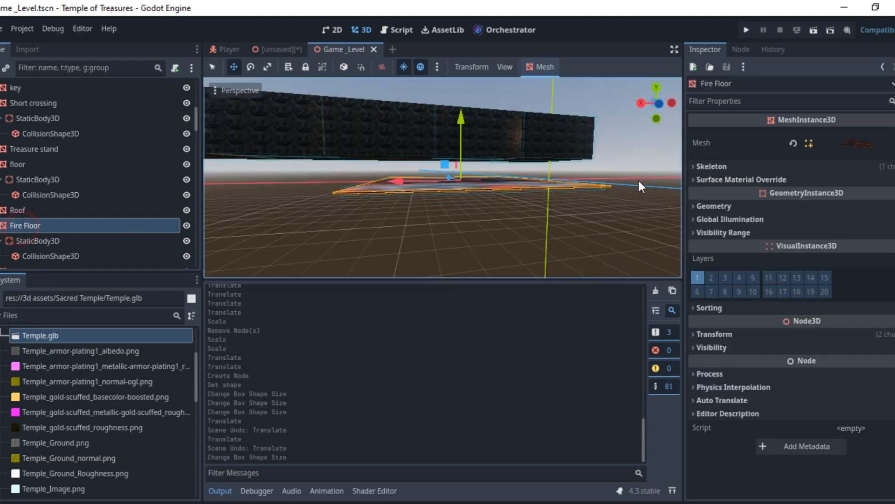
# - Duplicate the Fire Floor and move the copy along X to extend the lava beneath the next part of the corridor
pyautogui.scroll(-12, 638, 180)
pyautogui.moveTo(606, 192); pyautogui.dragTo(509, 251, button='middle')
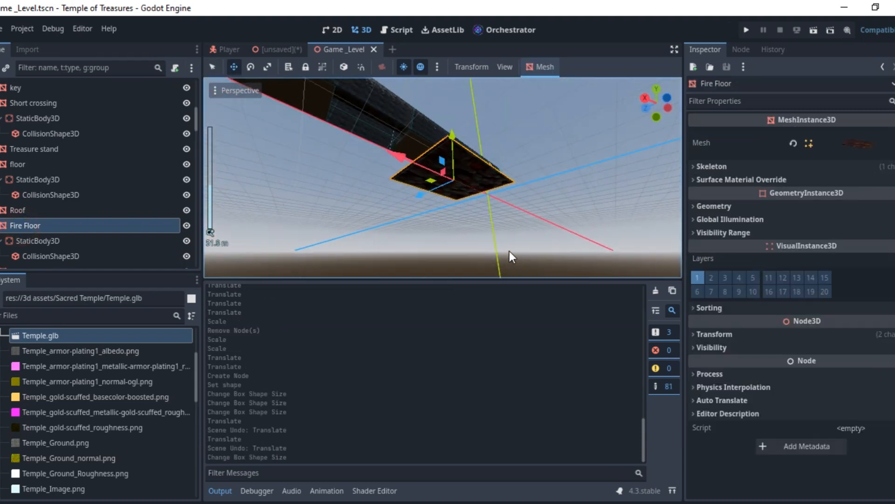
pyautogui.moveTo(479, 141); pyautogui.dragTo(452, 151, button='middle')
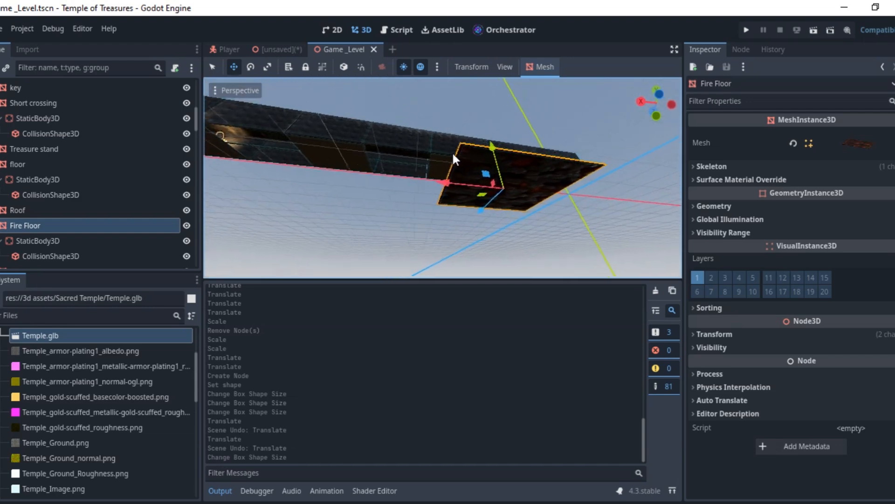
pyautogui.moveTo(514, 173); pyautogui.dragTo(526, 151, button='middle')
pyautogui.scroll(5, 506, 231)
pyautogui.scroll(-3, 521, 155)
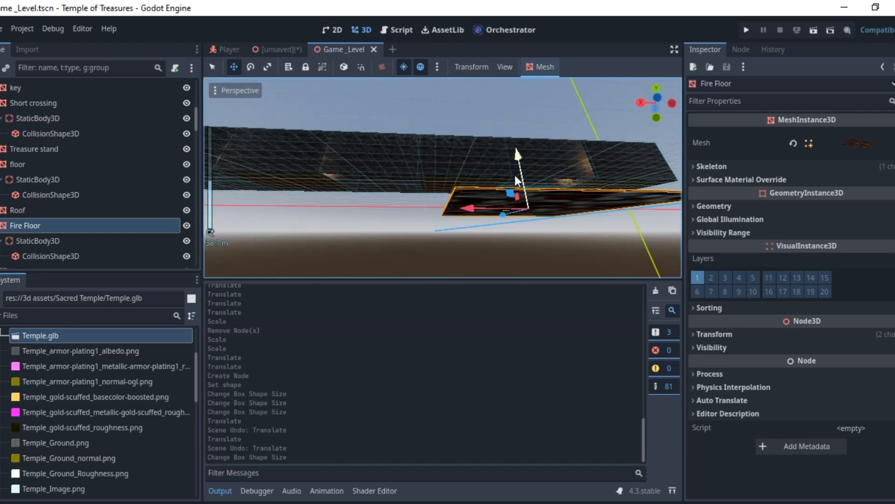
pyautogui.hotkey('ctrl', 'd')
pyautogui.moveTo(482, 208); pyautogui.dragTo(279, 227)
pyautogui.scroll(-3, 382, 226)
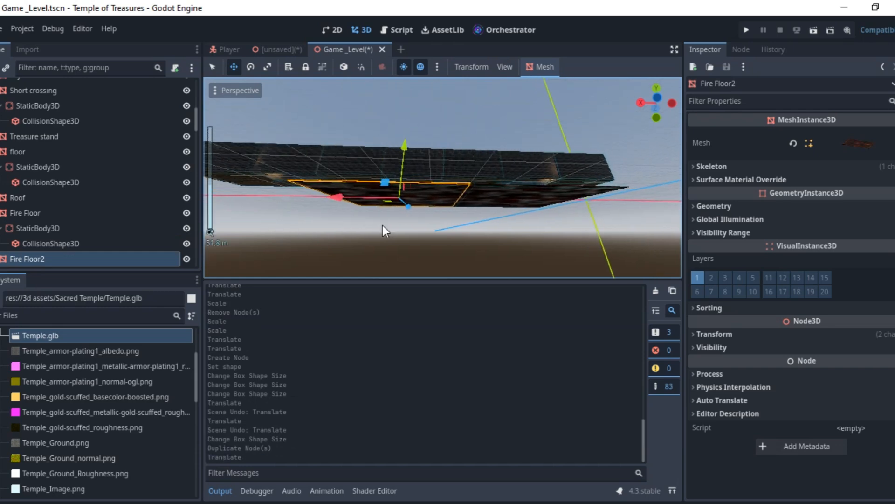
# - Duplicate Fire Floor2 and move the new copy along X beneath the remaining stretch of the corridor
pyautogui.scroll(2, 583, 206)
pyautogui.moveTo(583, 206); pyautogui.dragTo(512, 199, button='middle')
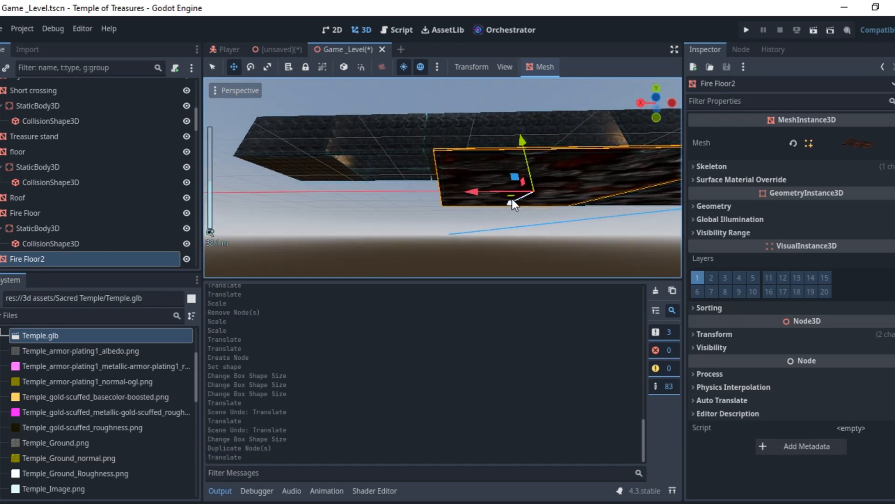
pyautogui.hotkey('ctrl', 'd')
pyautogui.moveTo(463, 192); pyautogui.dragTo(298, 208)
pyautogui.moveTo(298, 208); pyautogui.dragTo(530, 200, button='middle')
pyautogui.scroll(-5, 490, 212)
pyautogui.scroll(8, 492, 214)
pyautogui.scroll(-6, 396, 206)
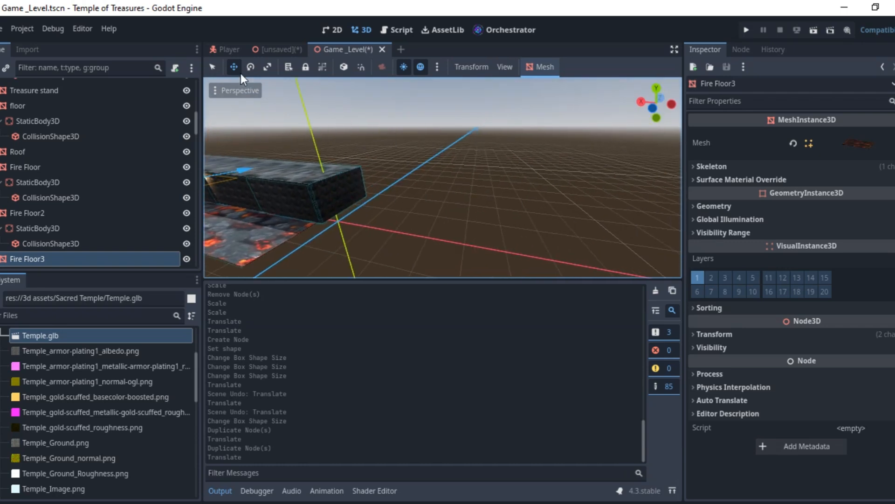
# - Select the Cover wall at the corridor's end, duplicate it, and move the copy along X toward the opposite end
pyautogui.click(212, 67)
pyautogui.click(342, 187)
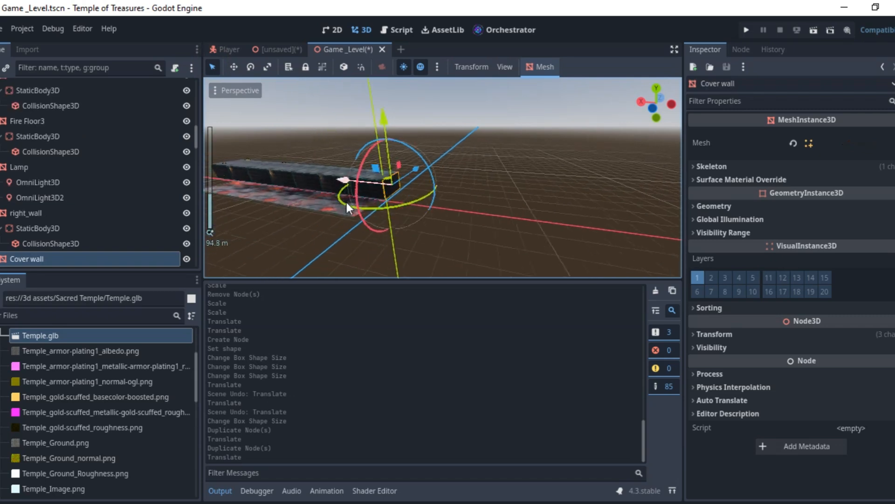
pyautogui.moveTo(347, 203); pyautogui.dragTo(541, 227, button='middle')
pyautogui.scroll(-3, 538, 224)
pyautogui.hotkey('ctrl', 'd')
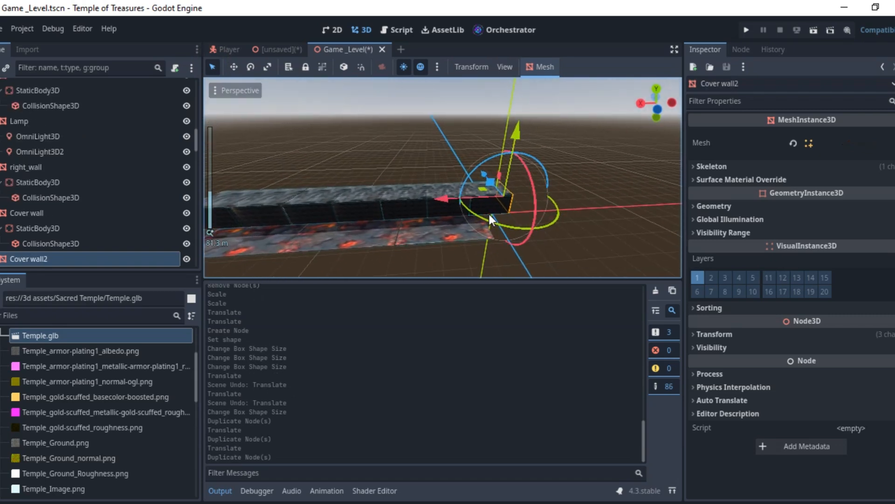
pyautogui.moveTo(489, 214); pyautogui.dragTo(538, 205, button='middle')
pyautogui.moveTo(511, 195); pyautogui.dragTo(232, 222)
# - Shift Cover wall2 further along X to close the open end of the corridor
pyautogui.keyDown('shift'); pyautogui.moveTo(373, 221); pyautogui.dragTo(534, 136, button='middle'); pyautogui.keyUp('shift')
pyautogui.scroll(5, 646, 237)
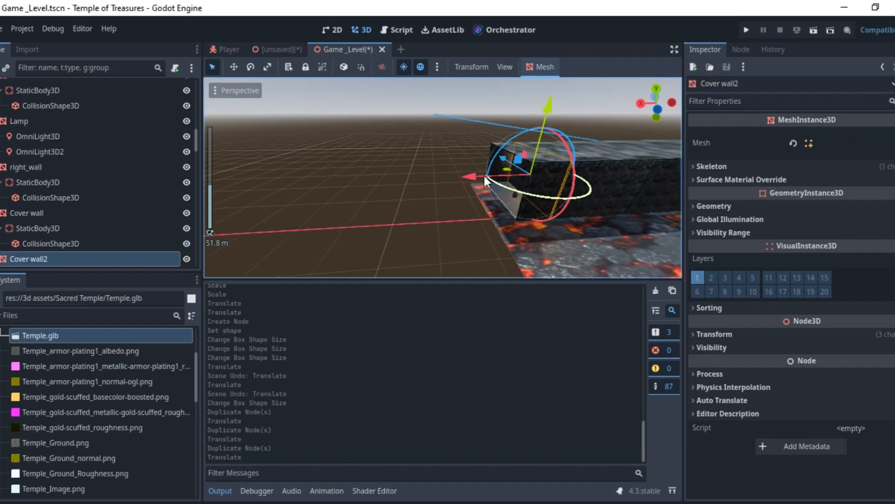
pyautogui.moveTo(466, 177); pyautogui.dragTo(440, 180)
pyautogui.scroll(-4, 628, 178)
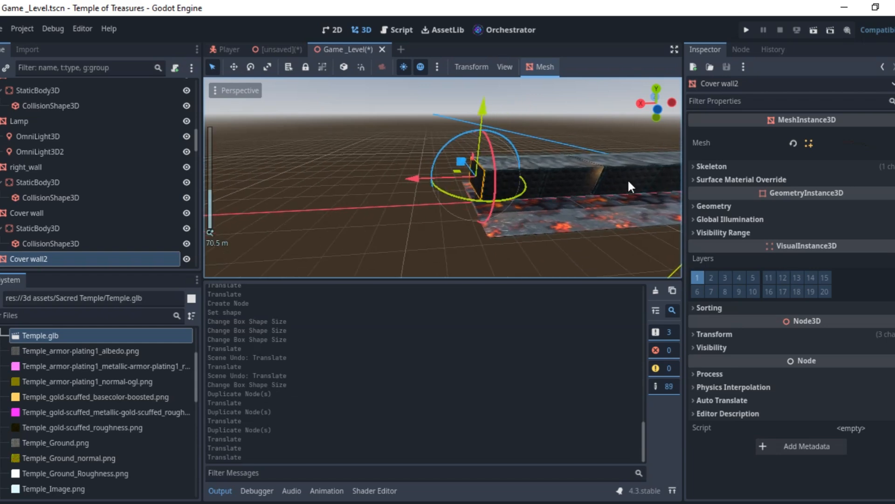
# - Check the corridor's interior, save the Game _Level scene and run this scene
pyautogui.moveTo(627, 179); pyautogui.dragTo(412, 164, button='middle')
pyautogui.scroll(-3, 426, 149)
pyautogui.scroll(-4, 412, 165)
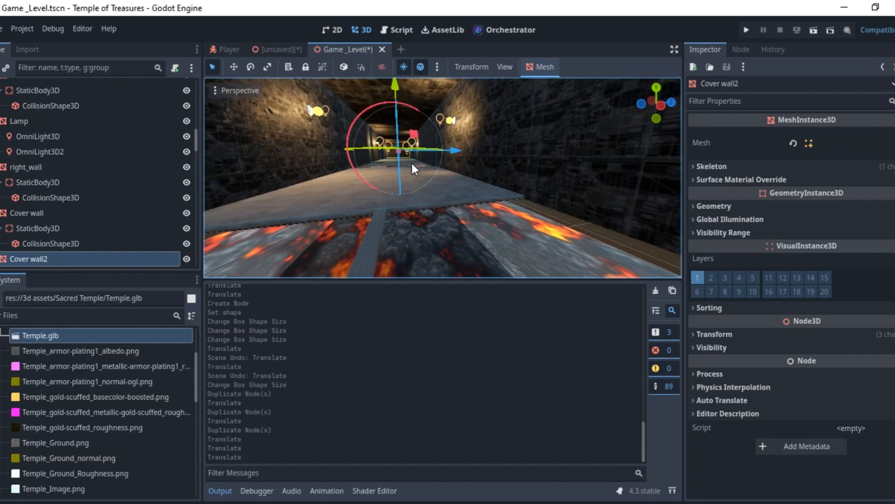
pyautogui.scroll(7, 400, 167)
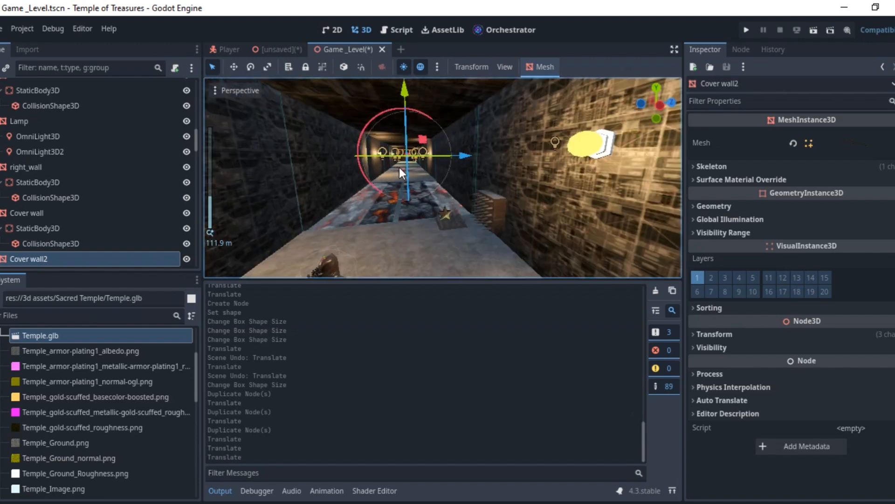
pyautogui.hotkey('ctrl', 's')
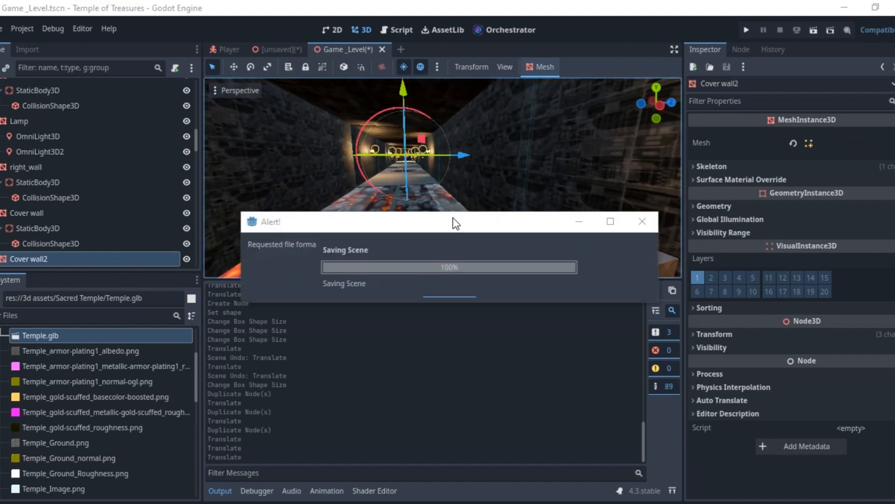
pyautogui.rightClick(332, 49)
pyautogui.click(356, 135)
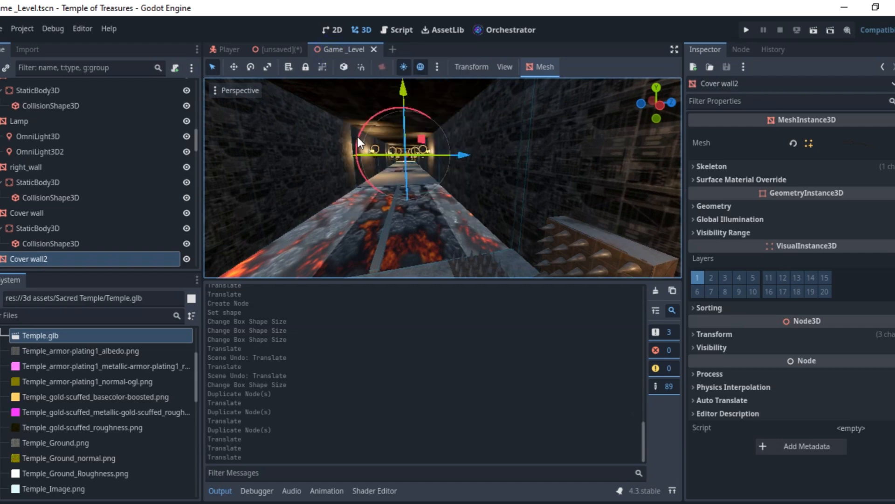
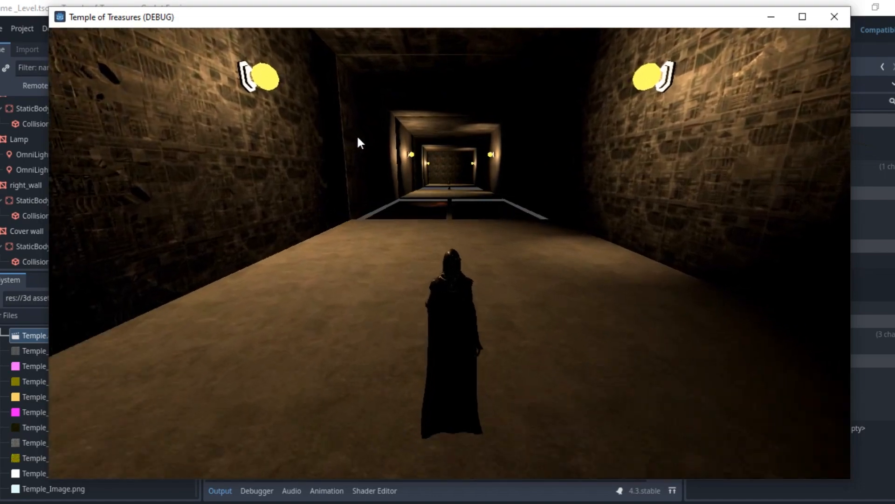
# - Walk the character down the corridor onto the fire floor to test the level, and close the game window
pyautogui.press('Left')
pyautogui.press('Right')
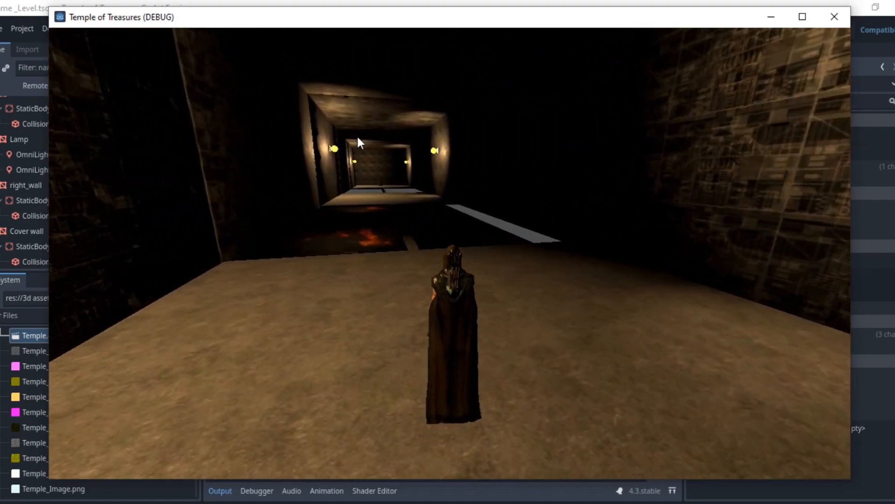
pyautogui.press('Left')
pyautogui.press('Right')
pyautogui.press('Left')
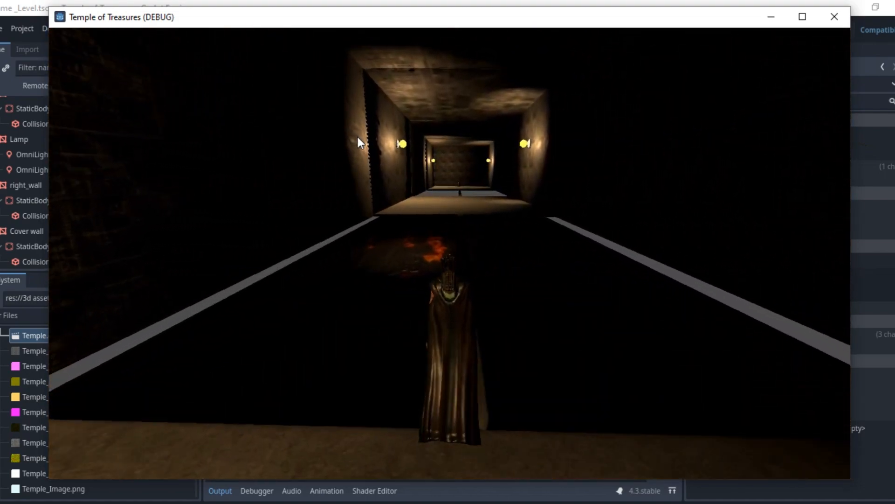
pyautogui.press('Right')
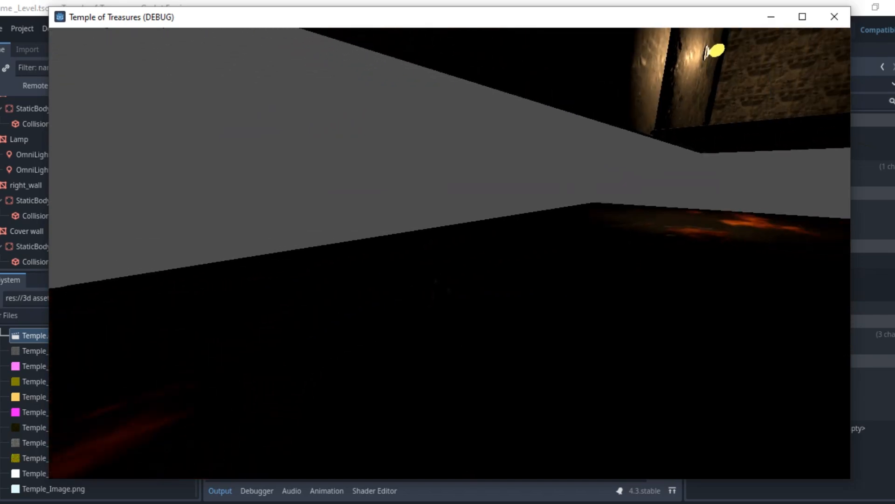
pyautogui.press('Left')
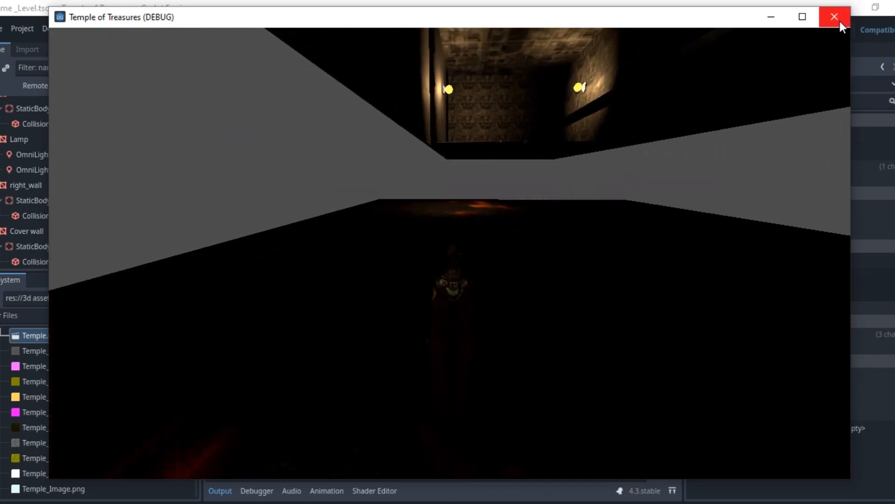
pyautogui.click(840, 19)
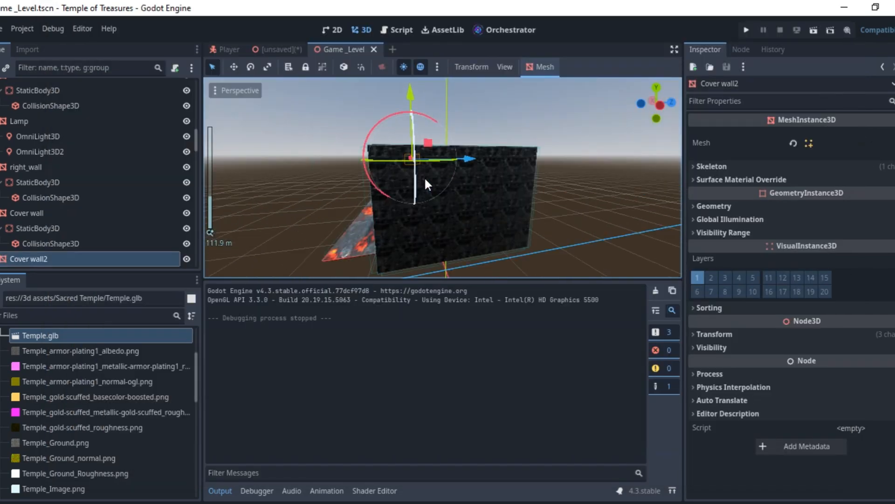
# - Look through the corridor from its closed end and save the Game _Level scene again
pyautogui.scroll(-1, 426, 179)
pyautogui.keyDown('shift'); pyautogui.moveTo(425, 179); pyautogui.dragTo(446, 187, button='middle'); pyautogui.keyUp('shift')
pyautogui.hotkey('ctrl', 's')
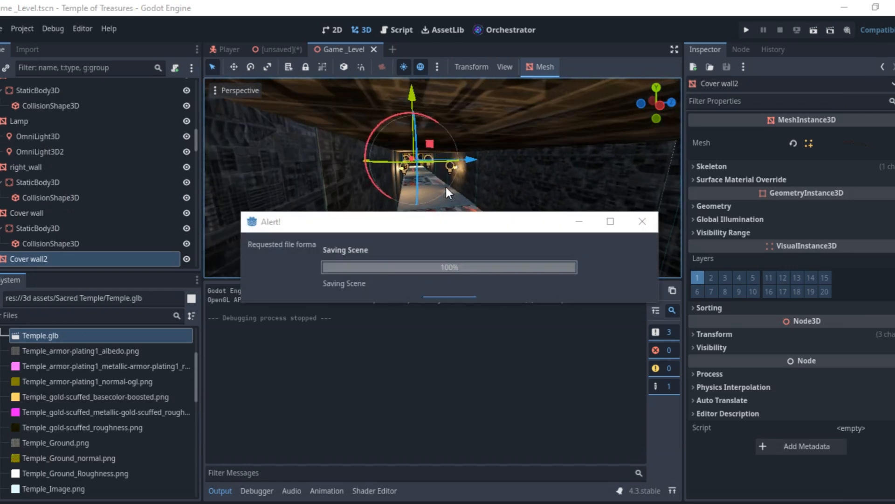
pyautogui.scroll(5, 478, 186)
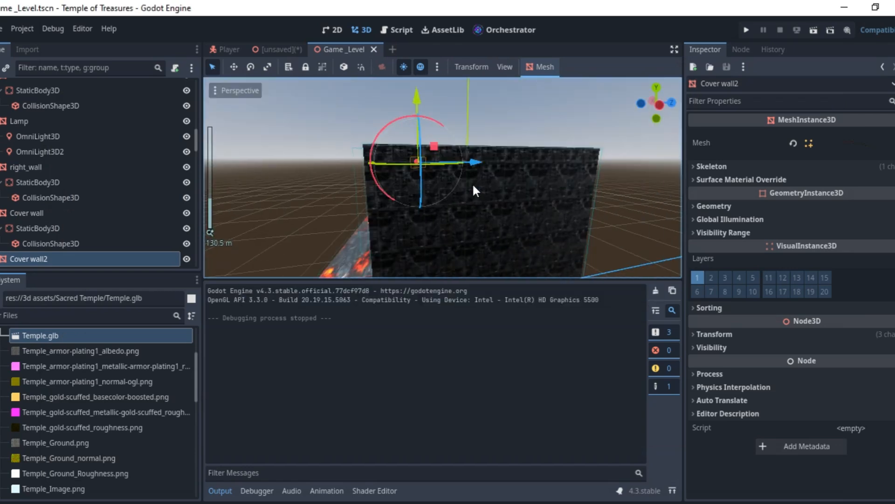
pyautogui.keyDown('shift'); pyautogui.moveTo(465, 181); pyautogui.dragTo(492, 199, button='middle'); pyautogui.keyUp('shift')
pyautogui.scroll(2, 485, 196)
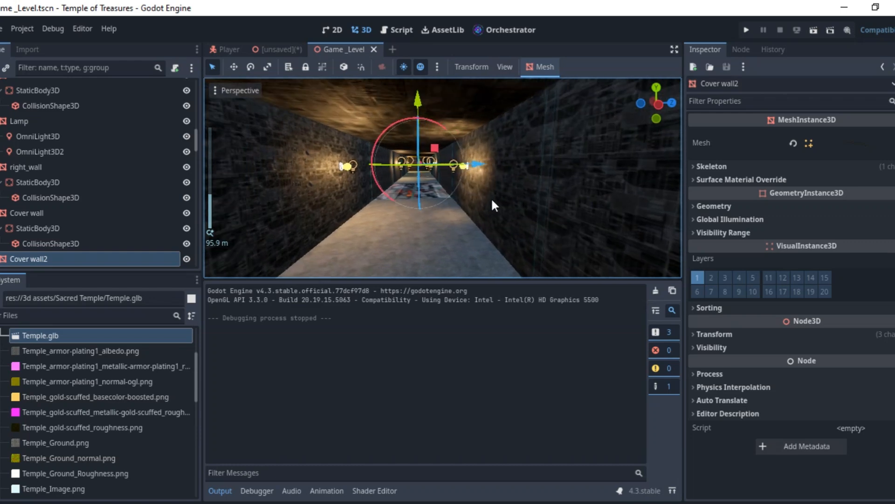
pyautogui.hotkey('ctrl', 's')
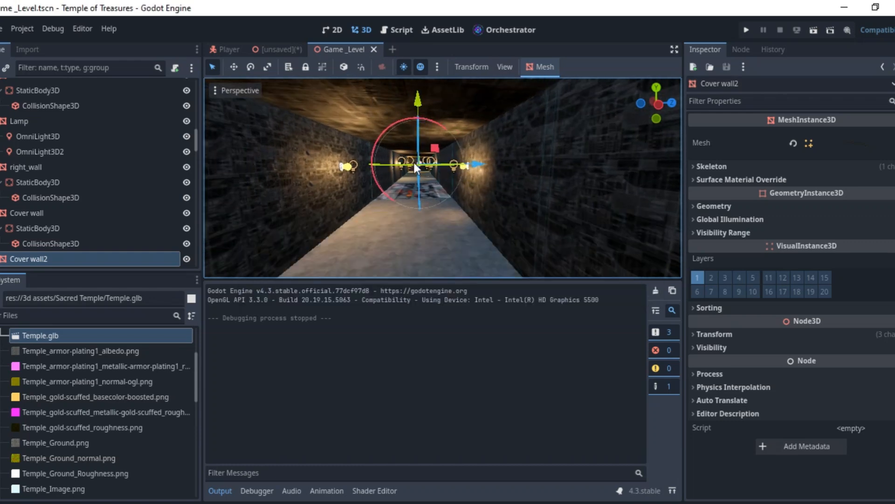
# - Select the Temple root node and add the preview environment to the scene as a WorldEnvironment node
pyautogui.scroll(2, 432, 161)
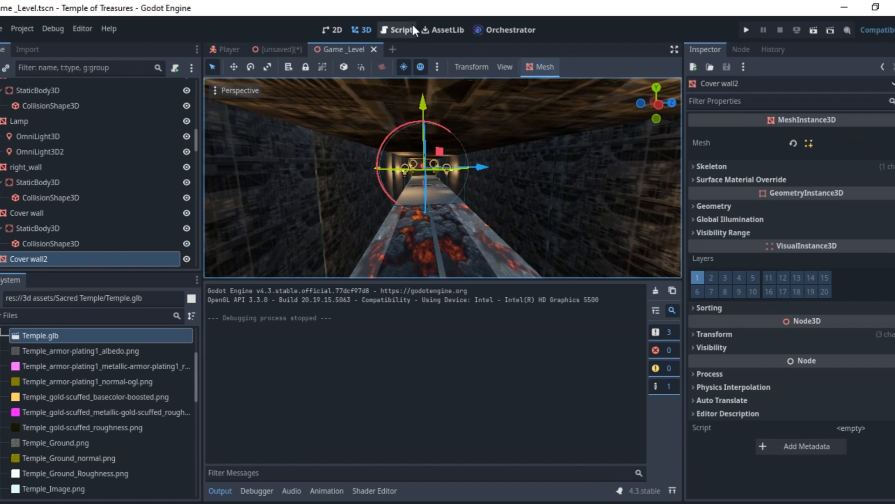
pyautogui.scroll(3, 495, 176)
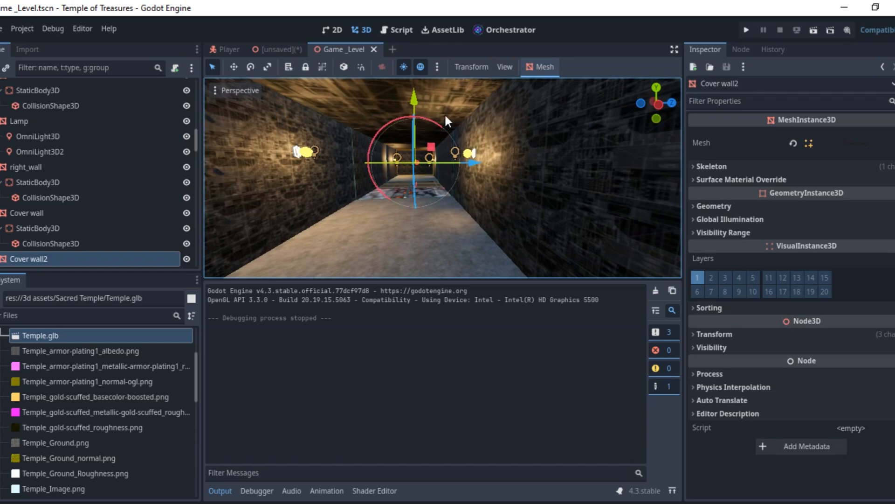
pyautogui.scroll(5, 167, 108)
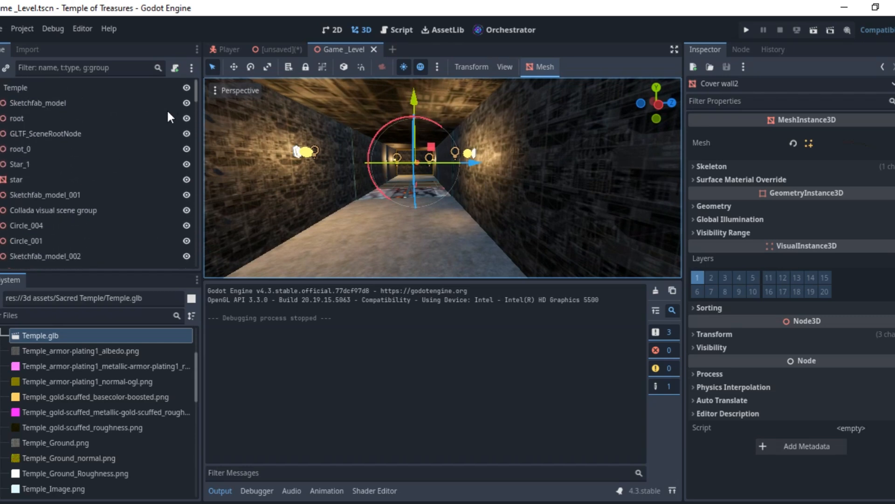
pyautogui.click(25, 89)
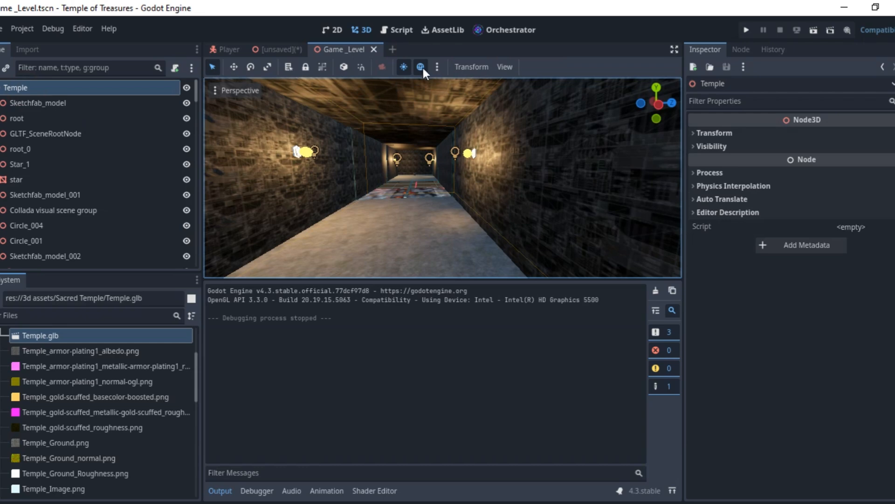
pyautogui.click(437, 68)
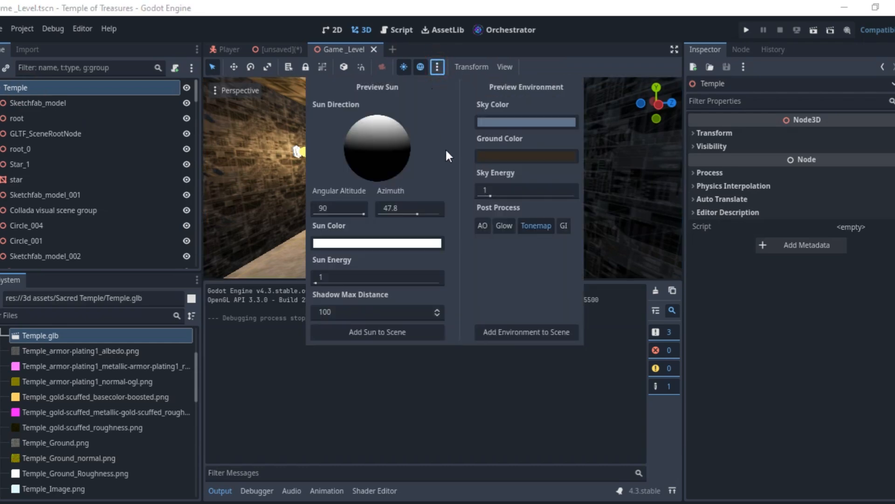
pyautogui.click(515, 333)
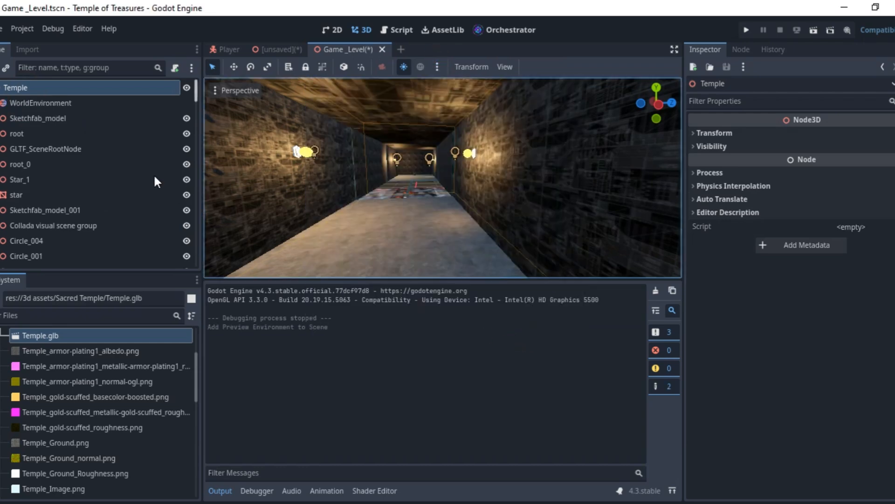
# - Open the WorldEnvironment node's Environment resource and expand its Background, Sky and ProceduralSkyMaterial sky settings
pyautogui.click(47, 103)
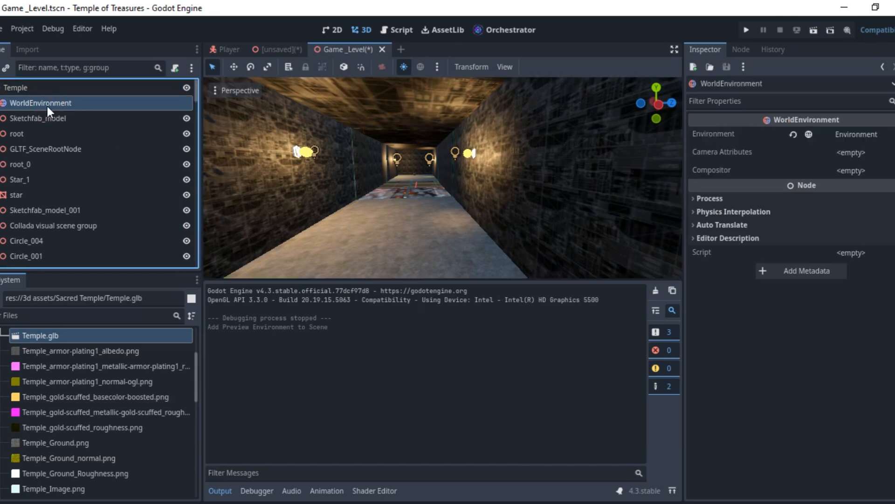
pyautogui.click(863, 135)
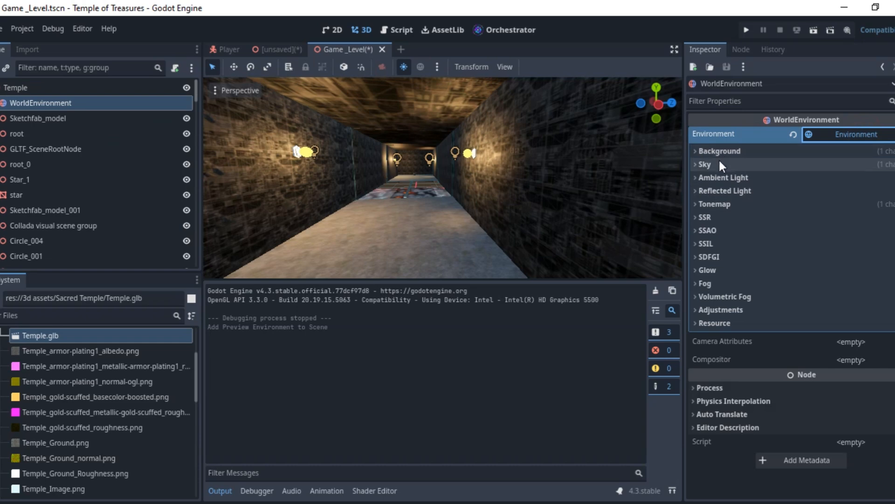
pyautogui.click(719, 164)
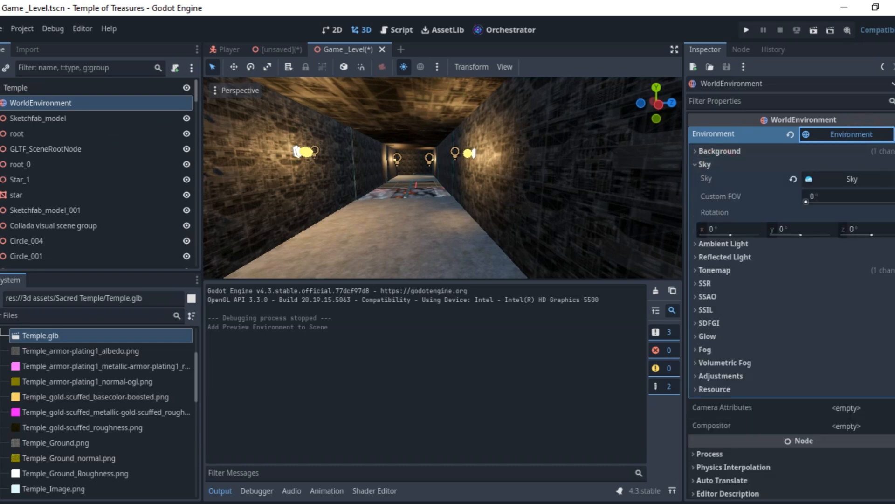
pyautogui.click(844, 176)
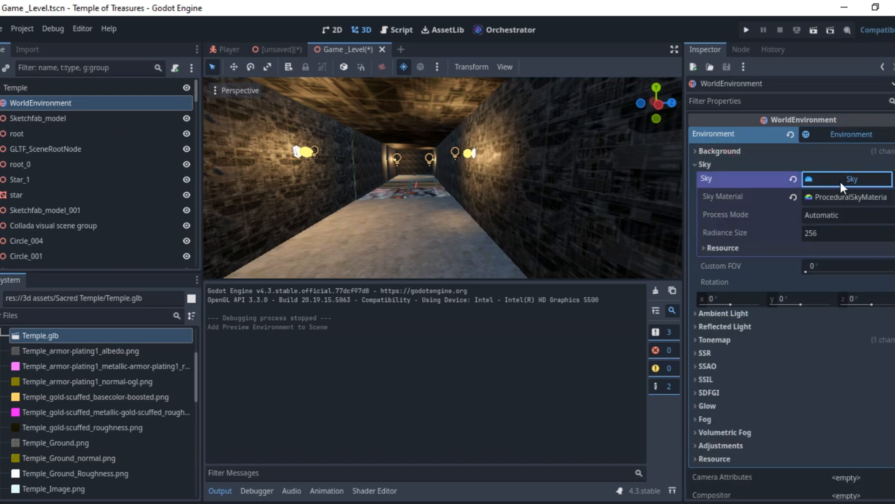
pyautogui.click(743, 150)
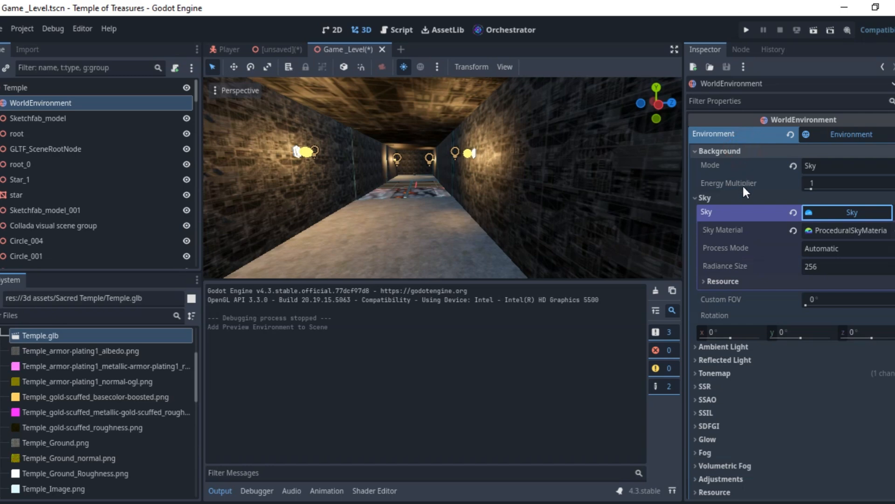
pyautogui.click(851, 229)
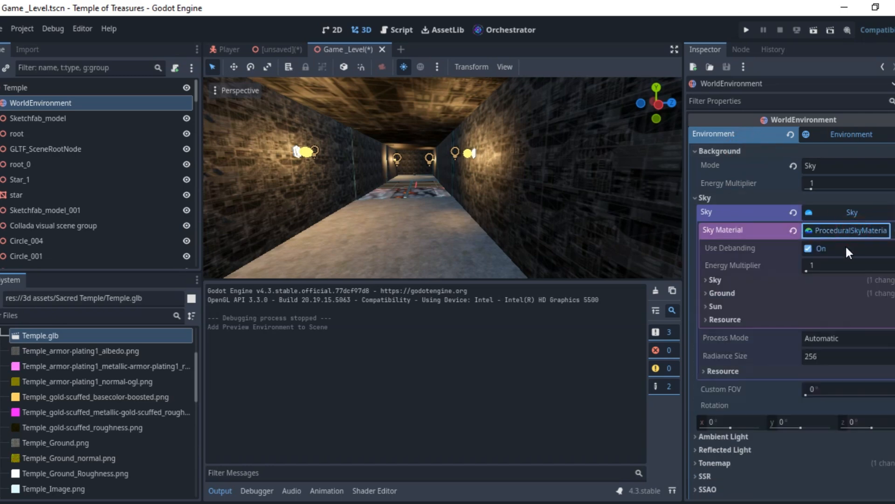
pyautogui.click(716, 279)
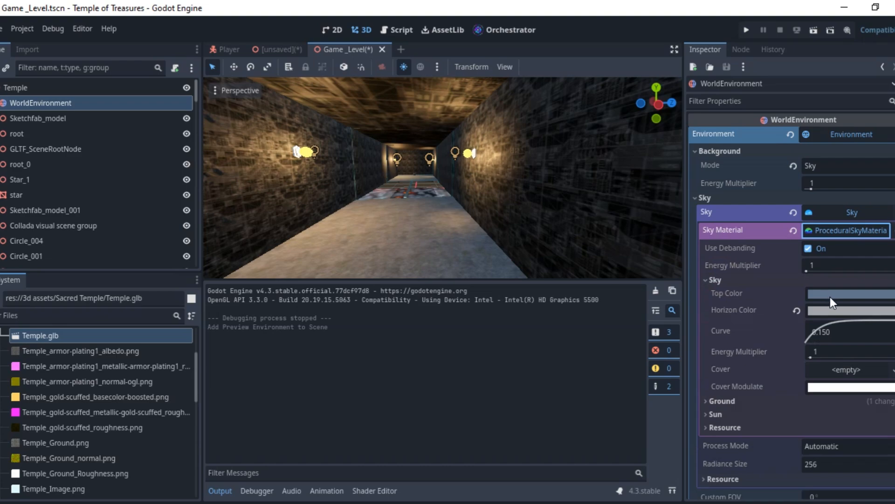
# - Raise the environment's background energy multiplier to 2.27 while viewing the corridor from inside
pyautogui.scroll(5, 461, 150)
pyautogui.scroll(-3, 460, 150)
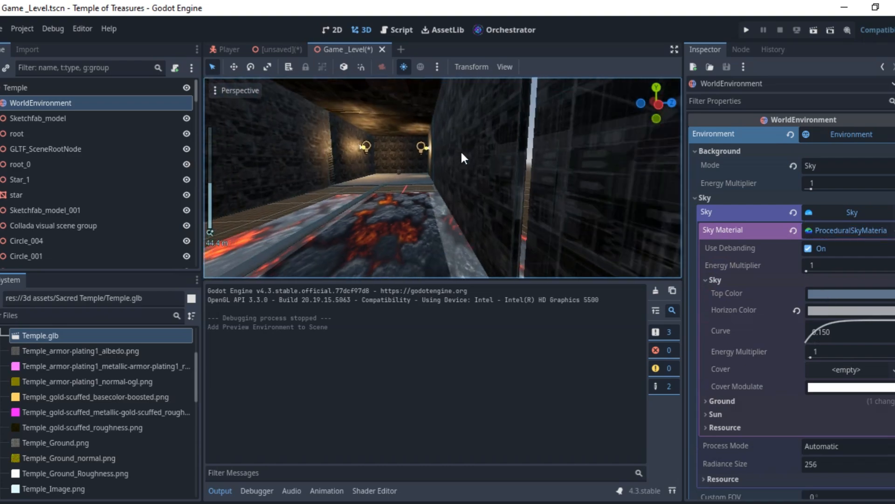
pyautogui.scroll(-3, 481, 139)
pyautogui.moveTo(478, 141); pyautogui.dragTo(480, 171, button='middle')
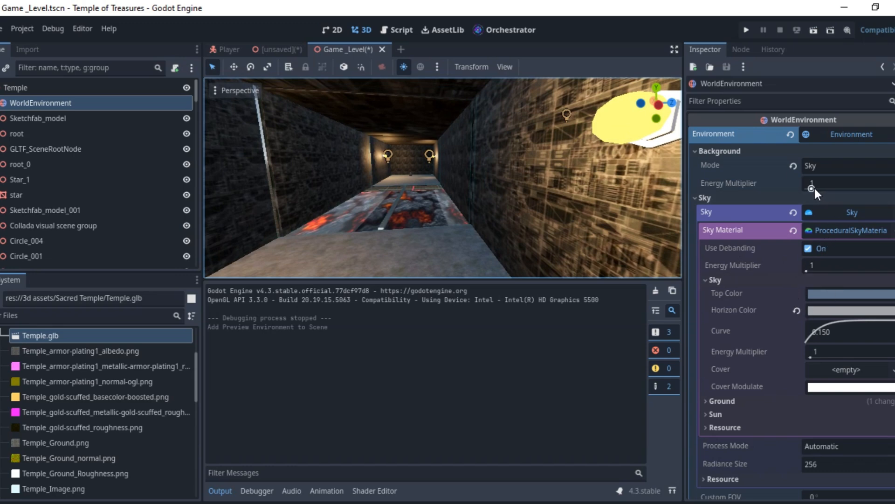
pyautogui.moveTo(815, 189); pyautogui.dragTo(824, 189)
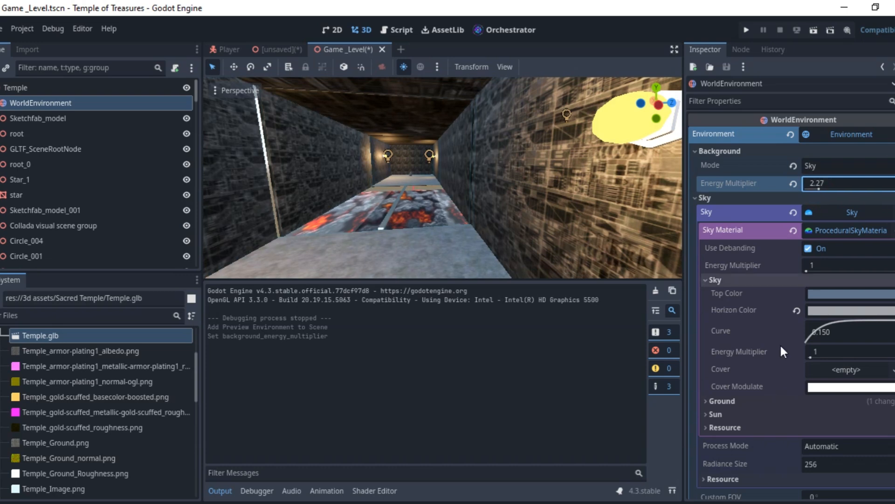
pyautogui.scroll(-5, 782, 311)
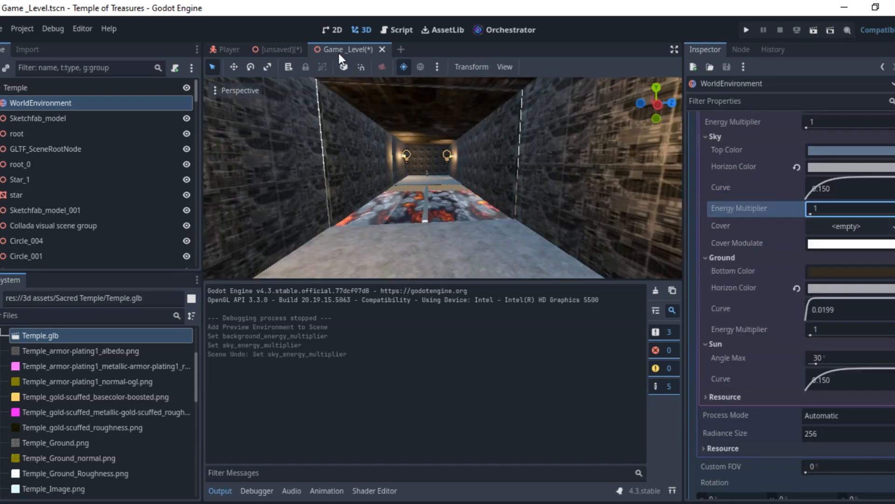
# - Run the Game _Level scene, walk the character forward onto the fire floor to judge the lighting, and close the game window
pyautogui.rightClick(342, 46)
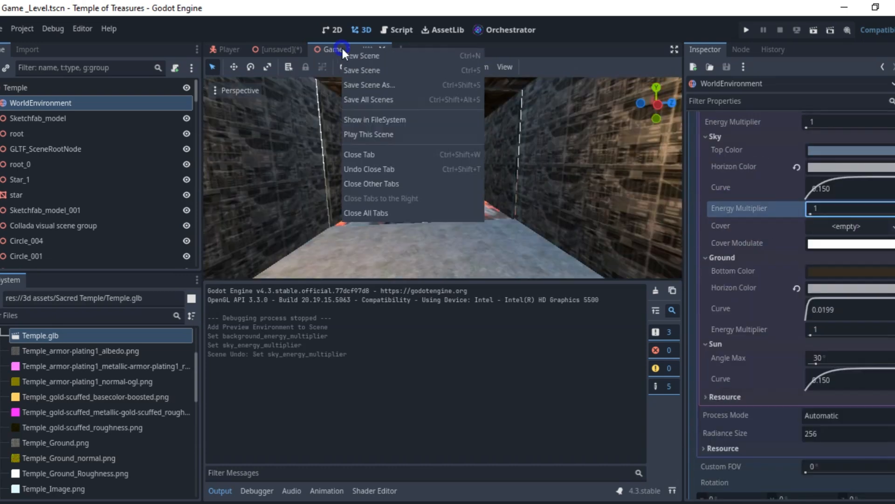
pyautogui.click(368, 130)
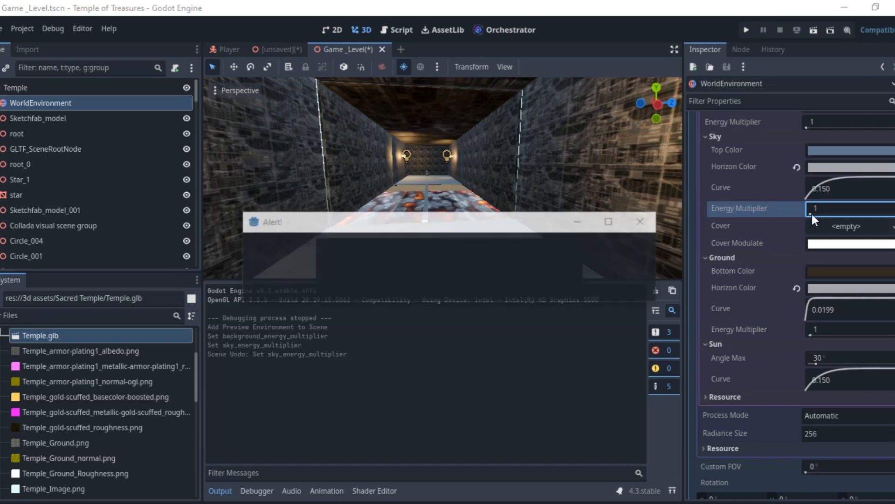
pyautogui.press('w')
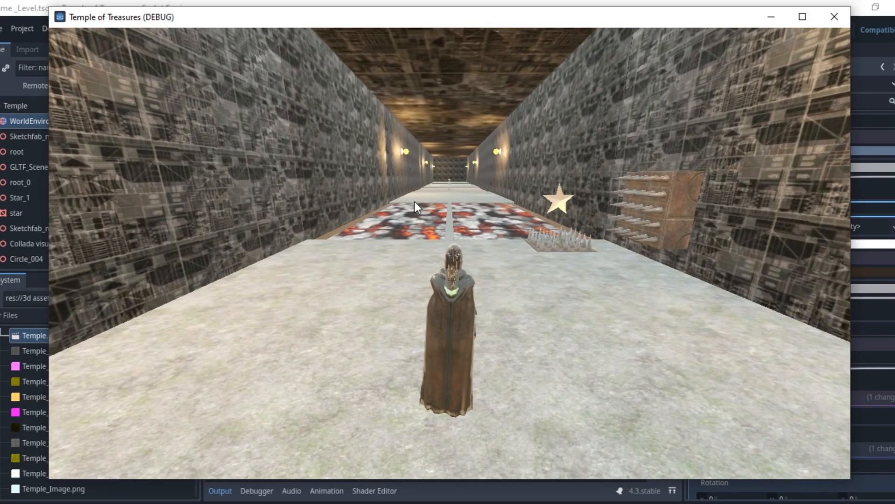
pyautogui.press('w')
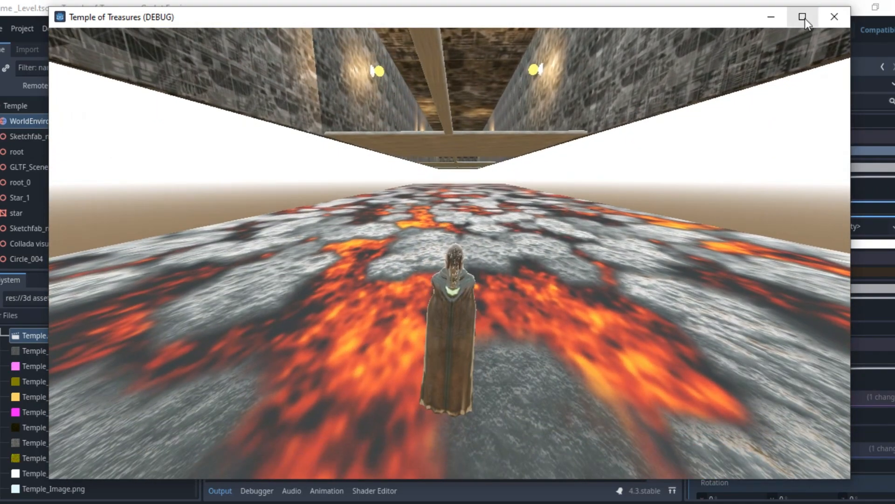
pyautogui.click(835, 17)
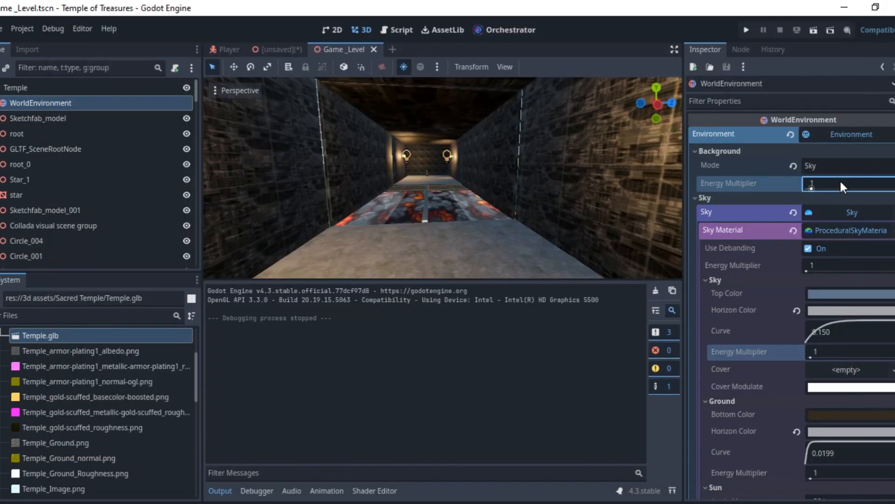
# - Set the background energy multiplier to 0.3 and the sky material's sky energy multiplier to 1.5
pyautogui.click(840, 182)
pyautogui.press('Return')
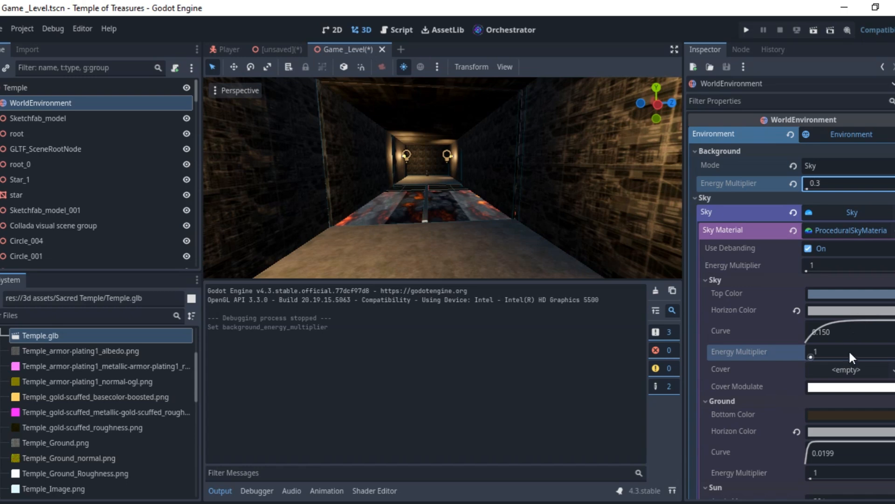
pyautogui.click(812, 357)
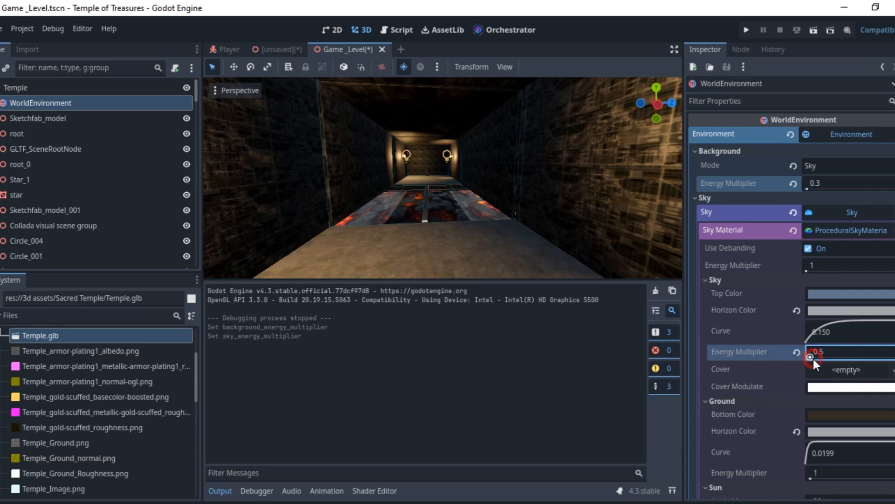
pyautogui.moveTo(810, 358)
pyautogui.mouseDown()
pyautogui.moveTo(821, 366)
pyautogui.moveTo(811, 362)
pyautogui.mouseUp()
pyautogui.scroll(-5, 475, 164)
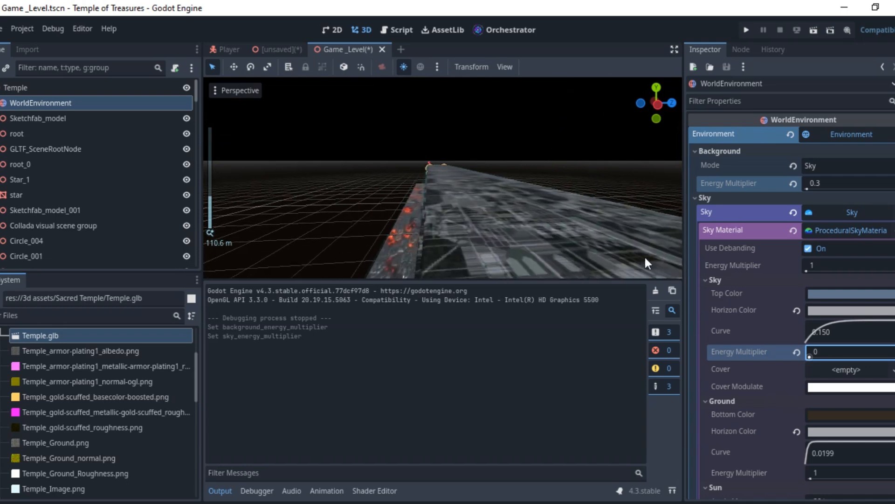
pyautogui.moveTo(812, 358); pyautogui.dragTo(813, 360)
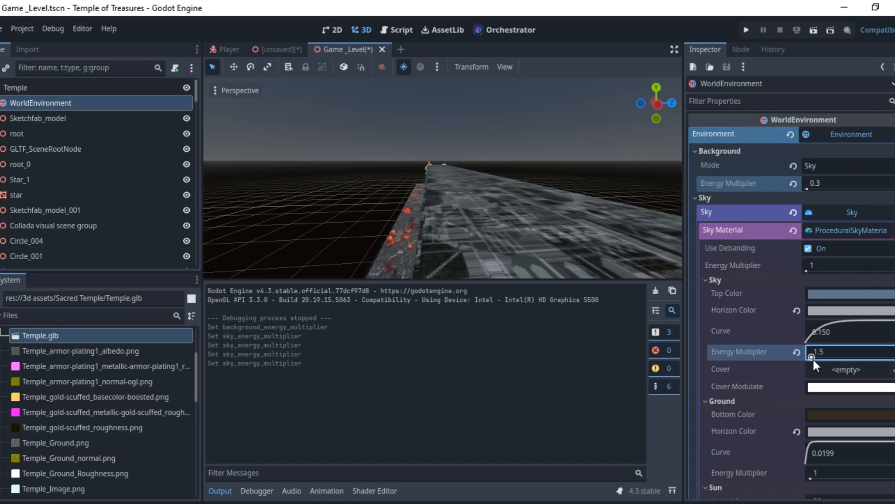
# - Inspect the corridor's lighting above the fire floors, then save and run the Game _Level scene
pyautogui.moveTo(586, 205); pyautogui.dragTo(535, 151, button='middle')
pyautogui.scroll(3, 534, 150)
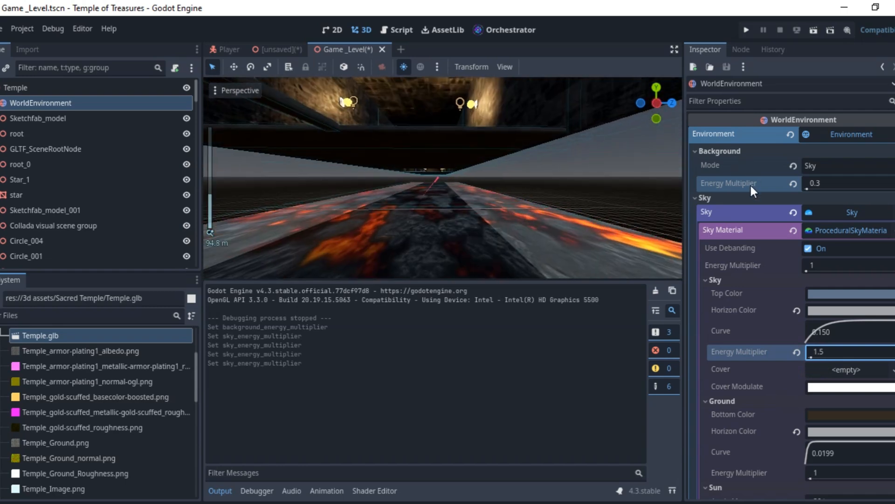
pyautogui.moveTo(509, 200); pyautogui.dragTo(461, 208, button='middle')
pyautogui.scroll(2, 463, 214)
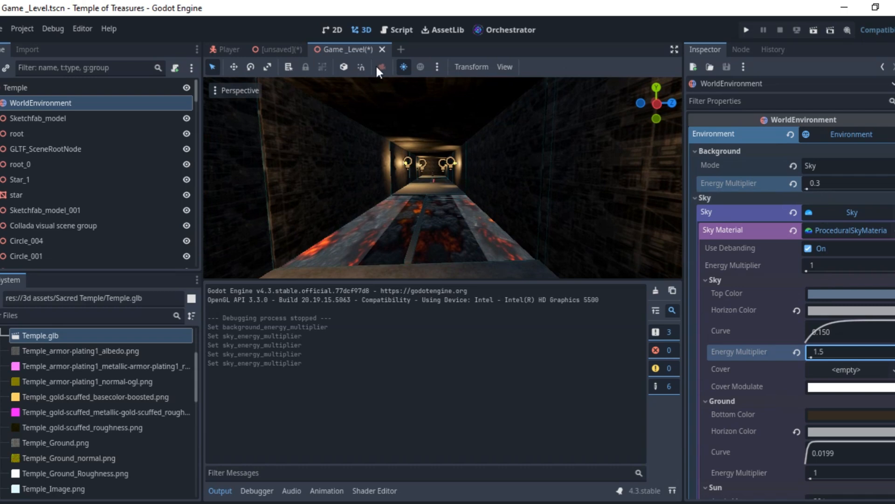
pyautogui.rightClick(343, 49)
pyautogui.click(359, 129)
pyautogui.hotkey('ctrl', 's')
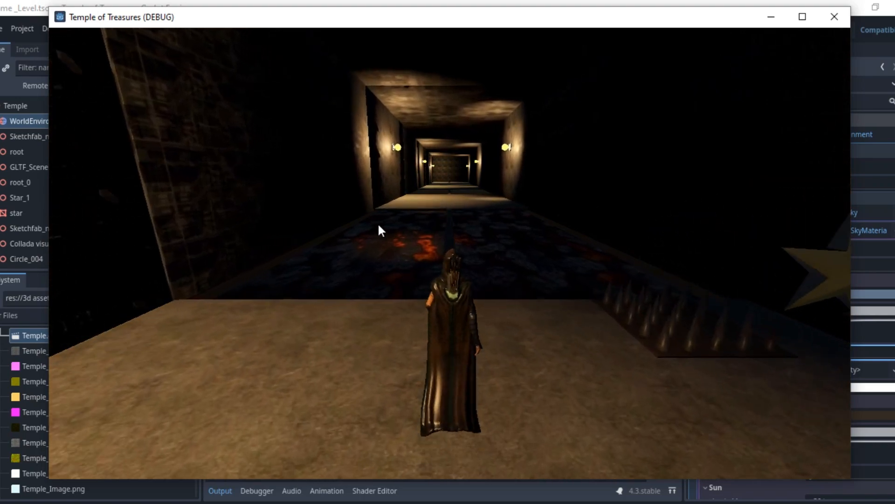
# - Walk the character through the corridor across the fire floor and lit rooms to test the lighting, and close the game window
pyautogui.press('w')
pyautogui.press('s')
pyautogui.press('w')
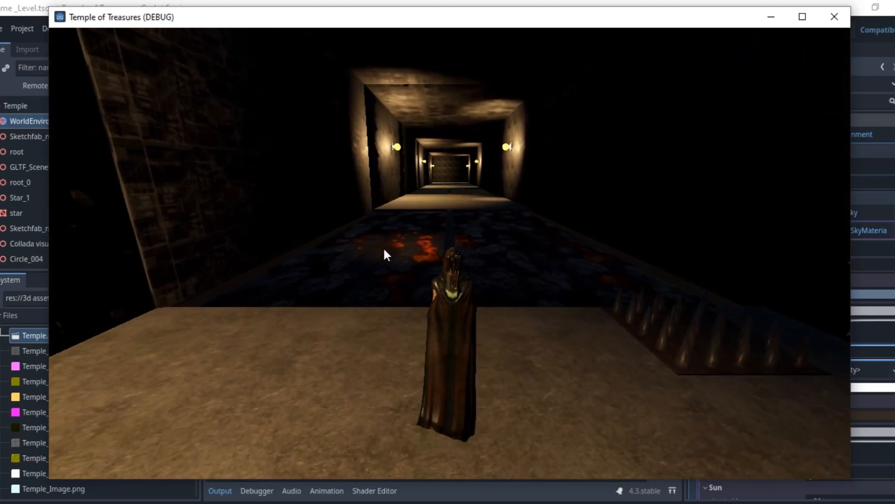
pyautogui.press('w')
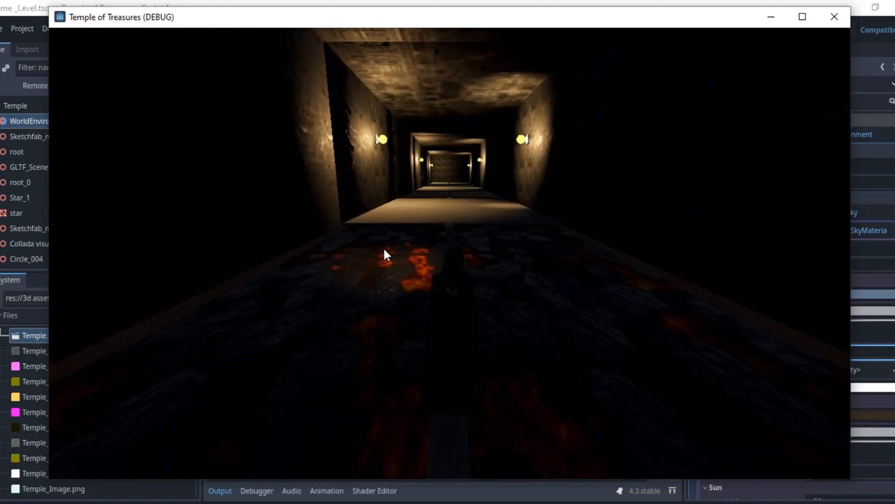
pyautogui.press('a')
pyautogui.press('d')
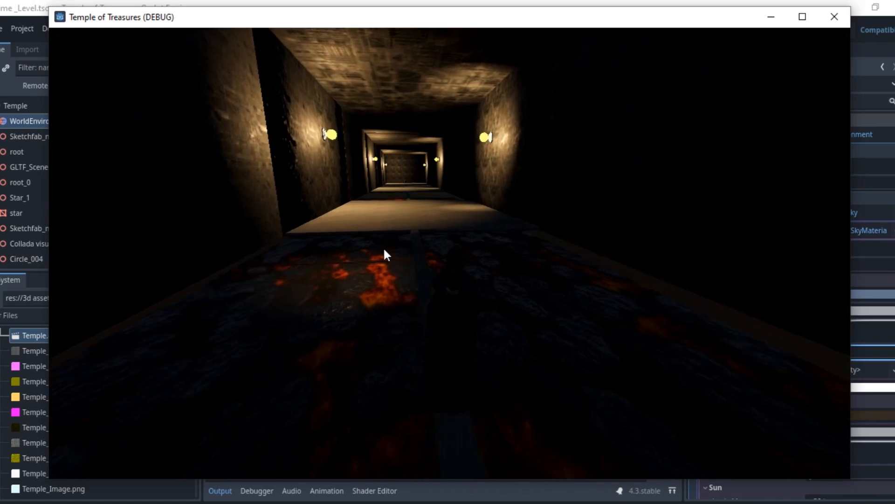
pyautogui.press('a')
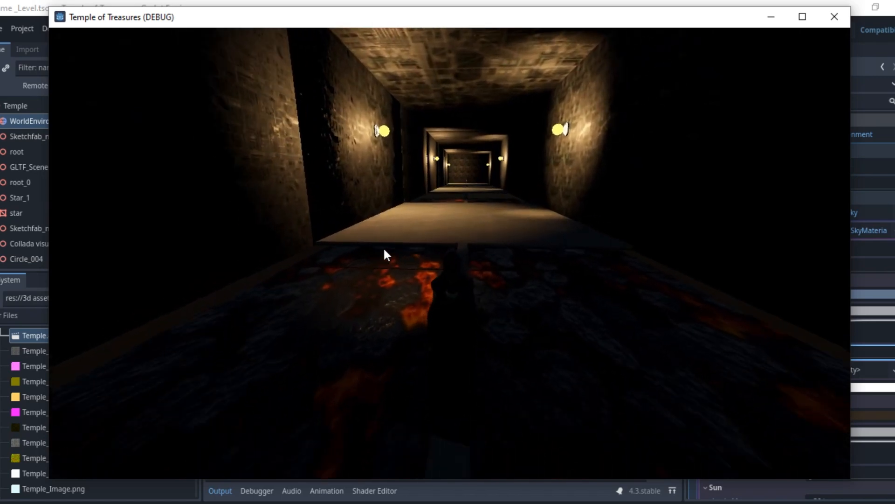
pyautogui.press('w')
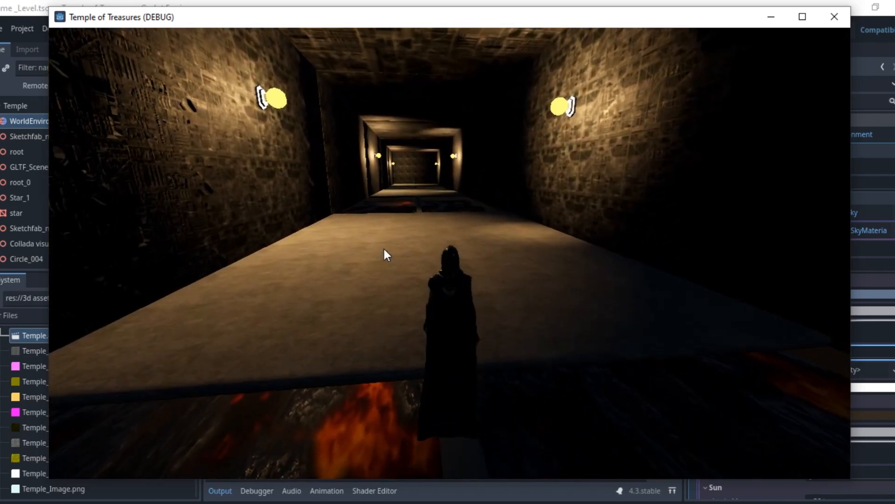
pyautogui.press('d')
pyautogui.press('a')
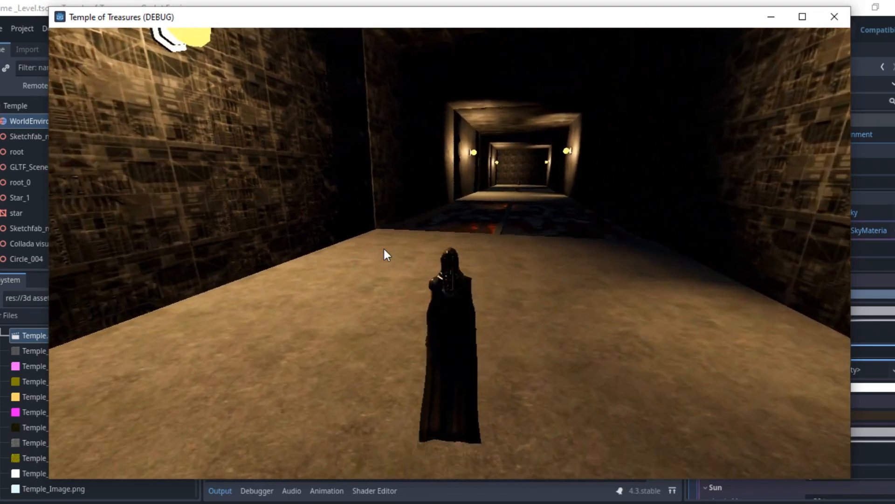
pyautogui.press('w')
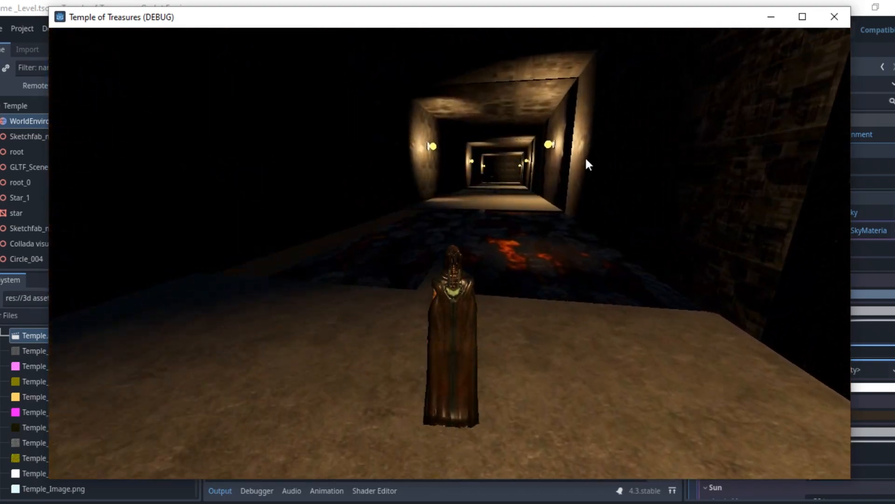
pyautogui.click(835, 18)
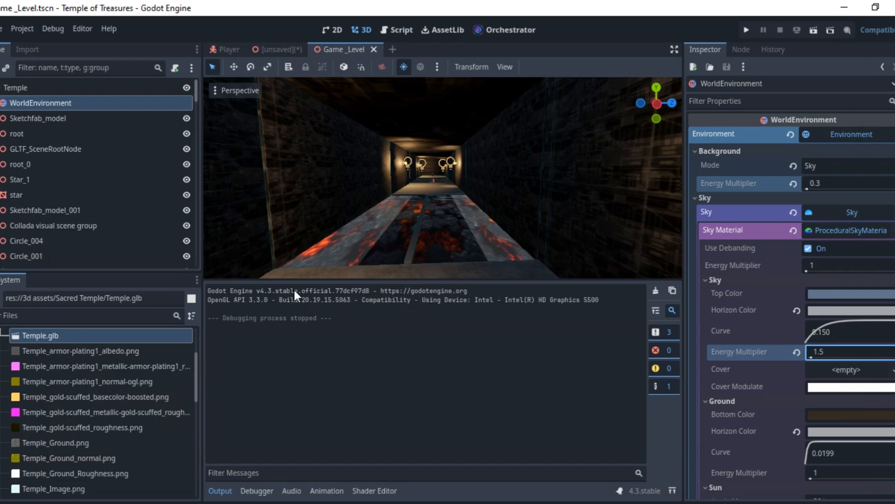
# - Set the world environment's background energy multiplier to 0.5 and save the Game _Level scene
pyautogui.scroll(5, 437, 173)
pyautogui.scroll(-6, 436, 174)
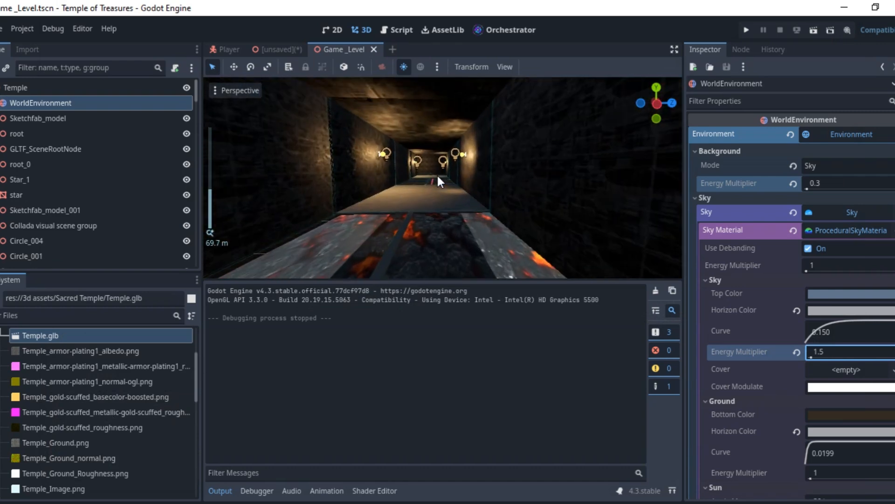
pyautogui.scroll(-4, 439, 177)
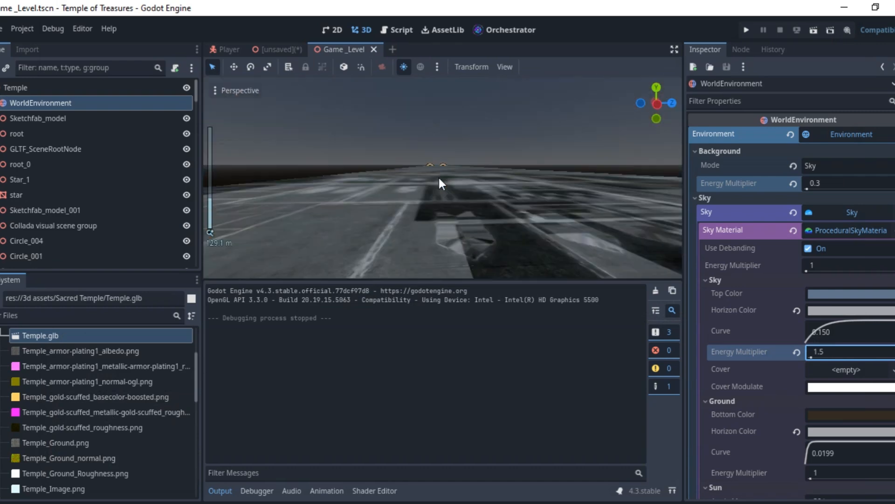
pyautogui.scroll(4, 440, 174)
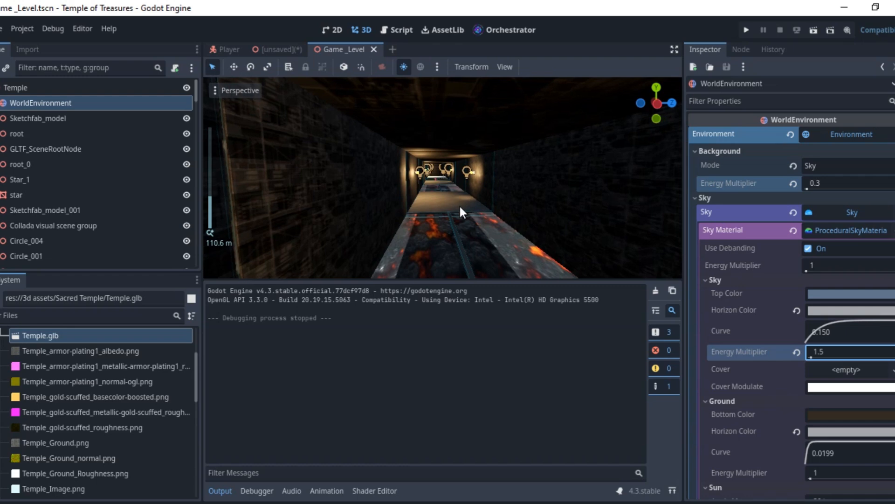
pyautogui.scroll(3, 459, 204)
pyautogui.click(839, 184)
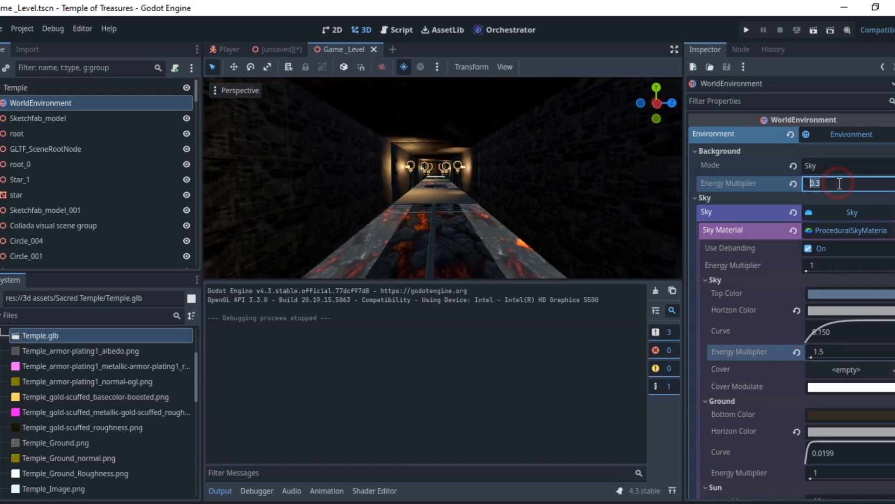
pyautogui.click(839, 183)
pyautogui.press('Return')
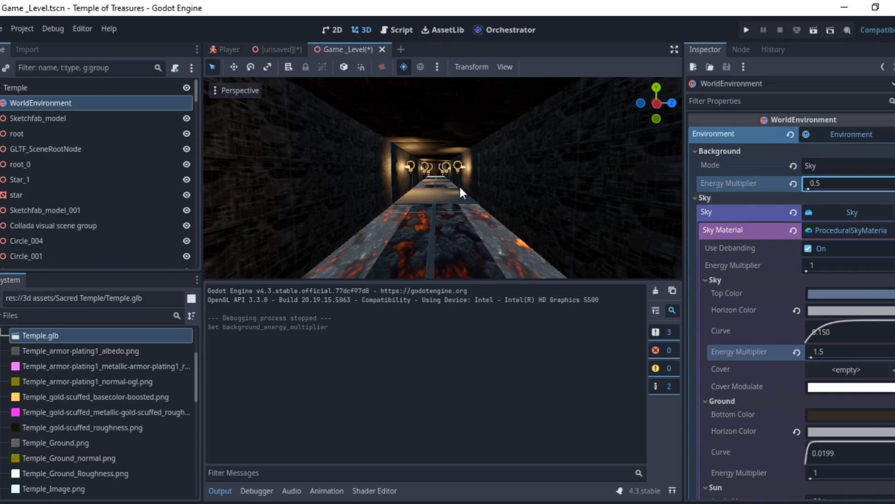
pyautogui.scroll(-2, 459, 184)
pyautogui.hotkey('ctrl', 's')
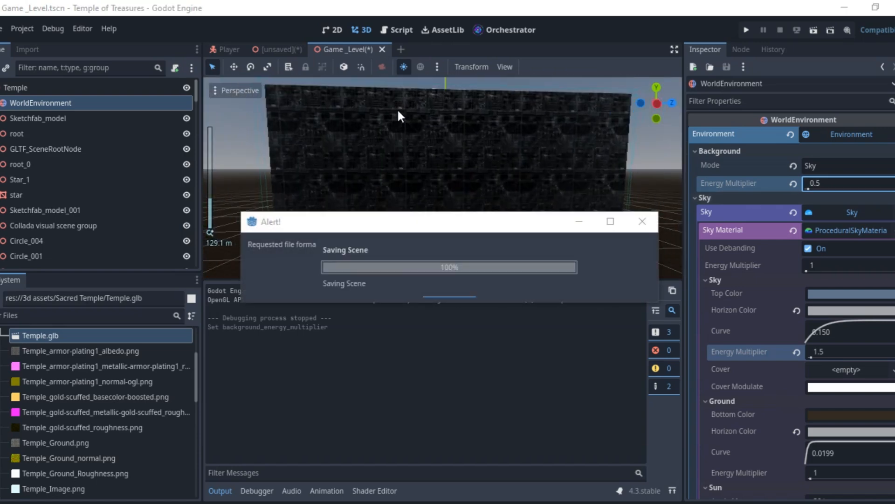
# - Add a StaticBody3D child node to the Treasure stand at the end of the corridor
pyautogui.scroll(4, 443, 138)
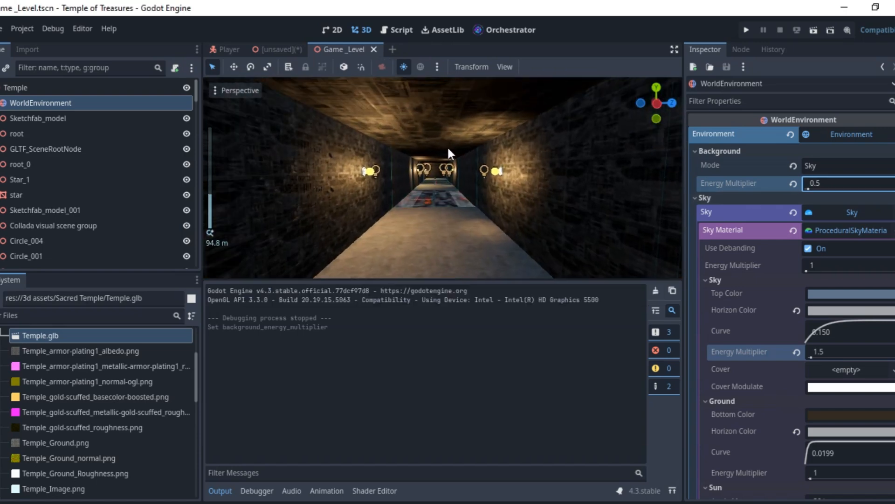
pyautogui.scroll(-4, 447, 149)
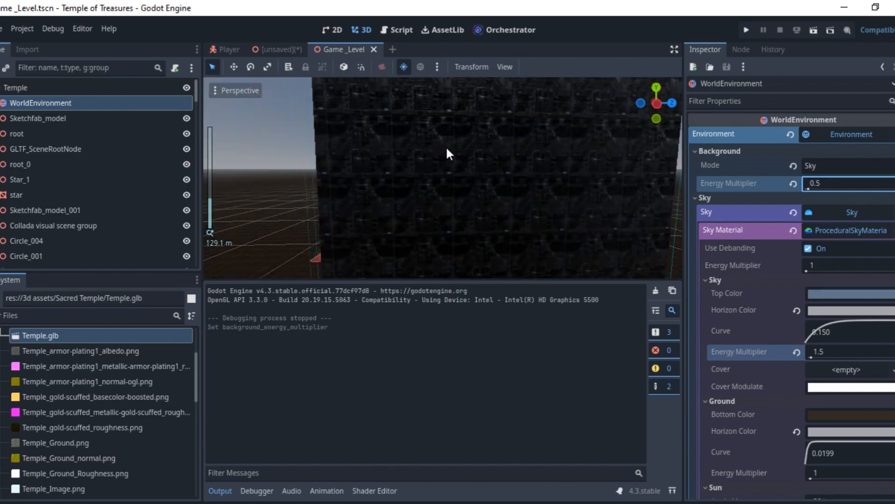
pyautogui.scroll(15, 448, 156)
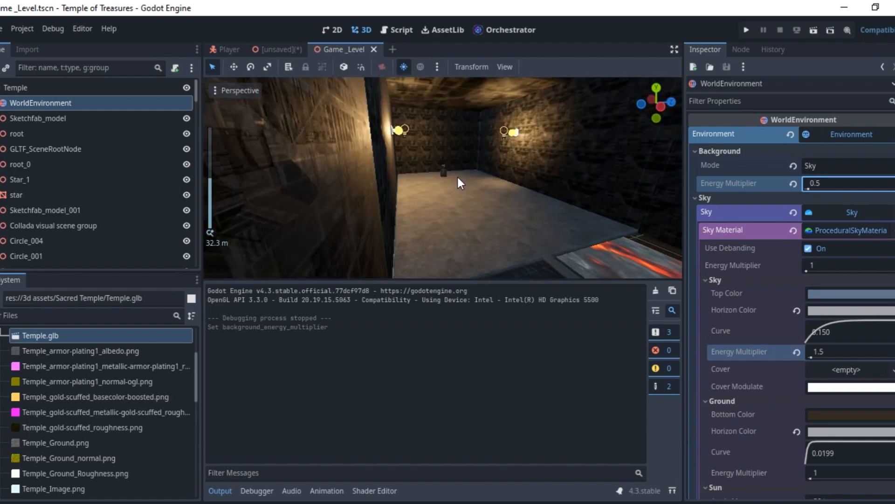
pyautogui.scroll(6, 457, 179)
pyautogui.click(373, 163)
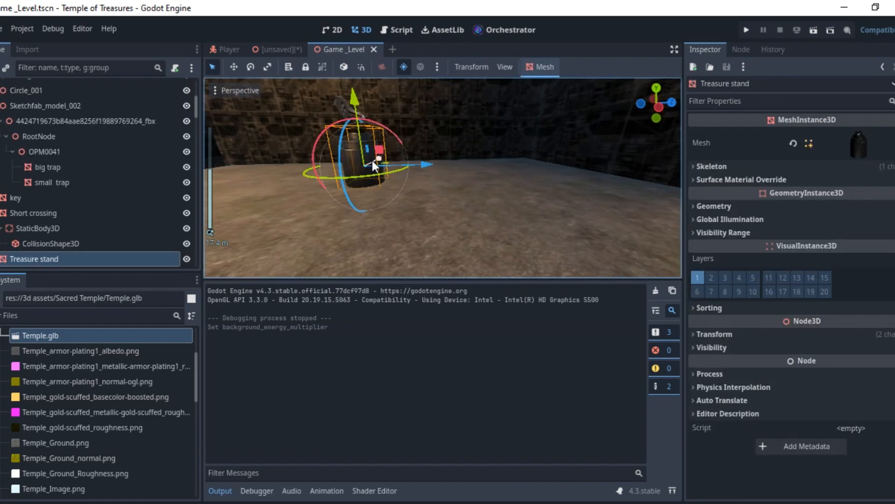
pyautogui.moveTo(372, 164); pyautogui.dragTo(665, 188, button='middle')
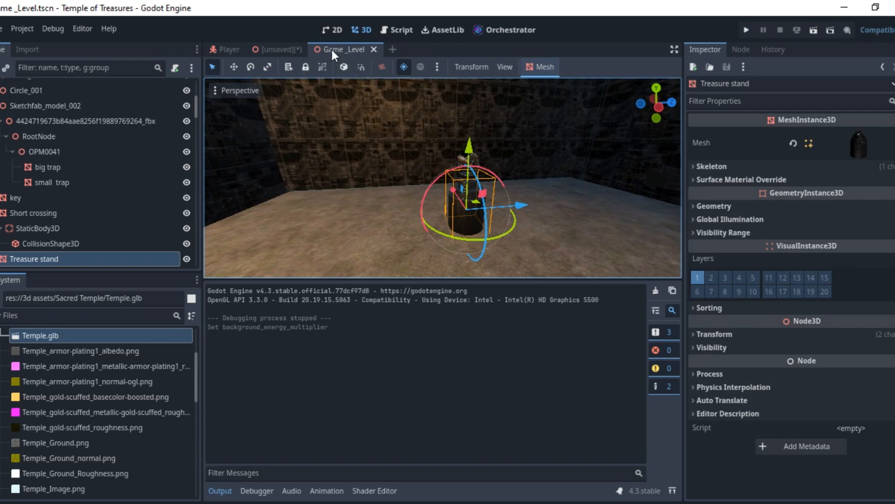
pyautogui.rightClick(35, 265)
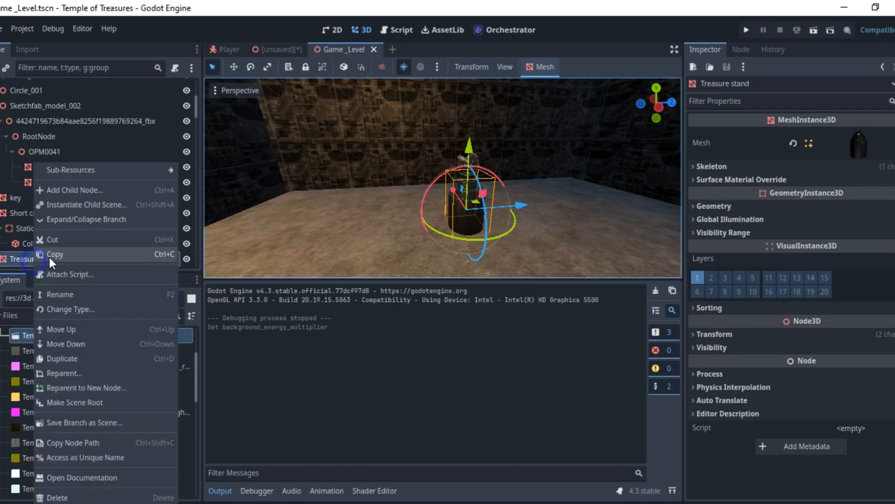
pyautogui.click(78, 191)
pyautogui.write('stat')
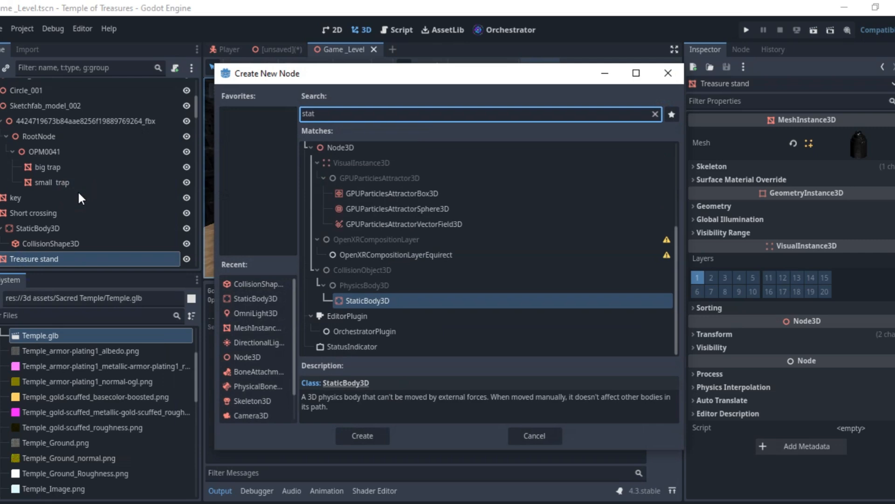
pyautogui.press('Return')
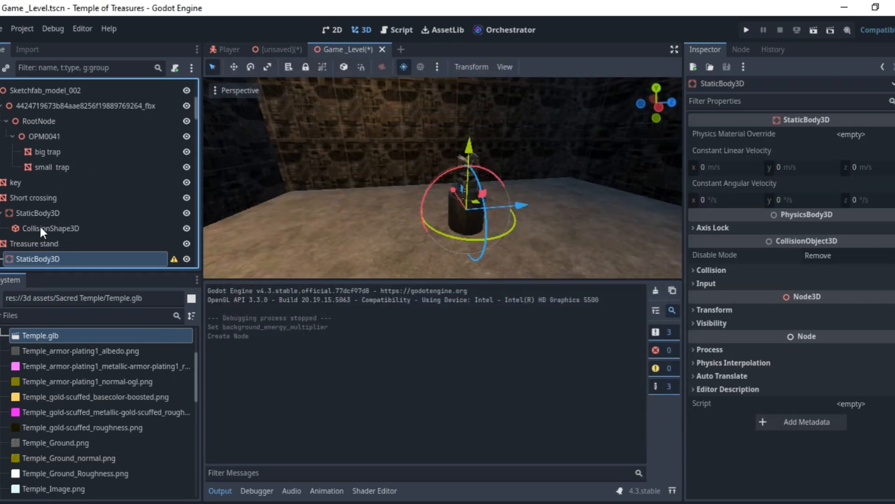
# - Add a CollisionShape3D child node to the Treasure stand's static body
pyautogui.scroll(-1, 41, 226)
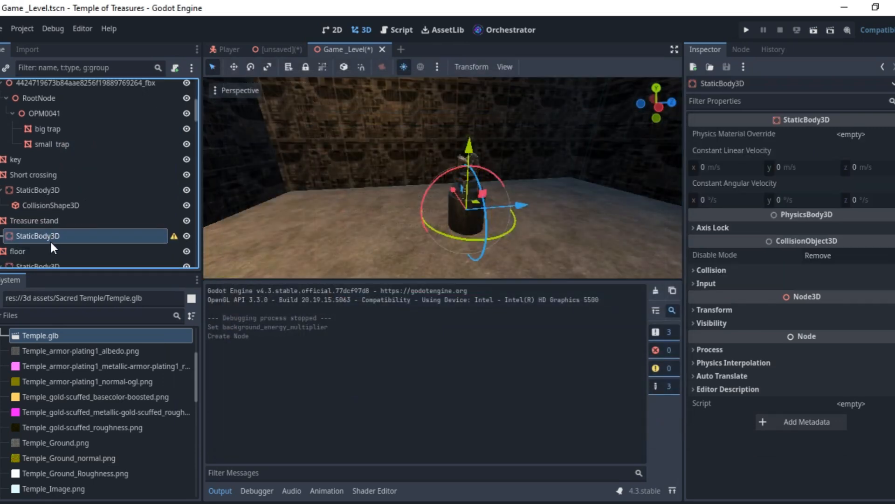
pyautogui.rightClick(54, 236)
pyautogui.click(123, 195)
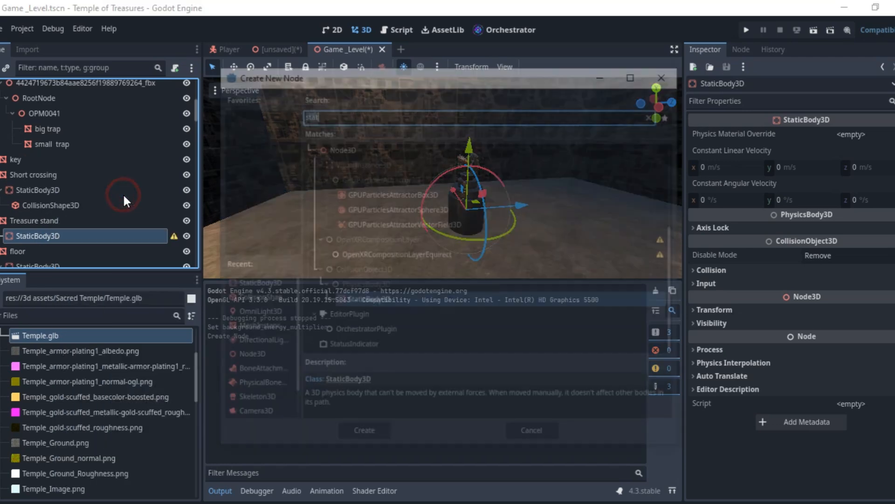
pyautogui.write('coll')
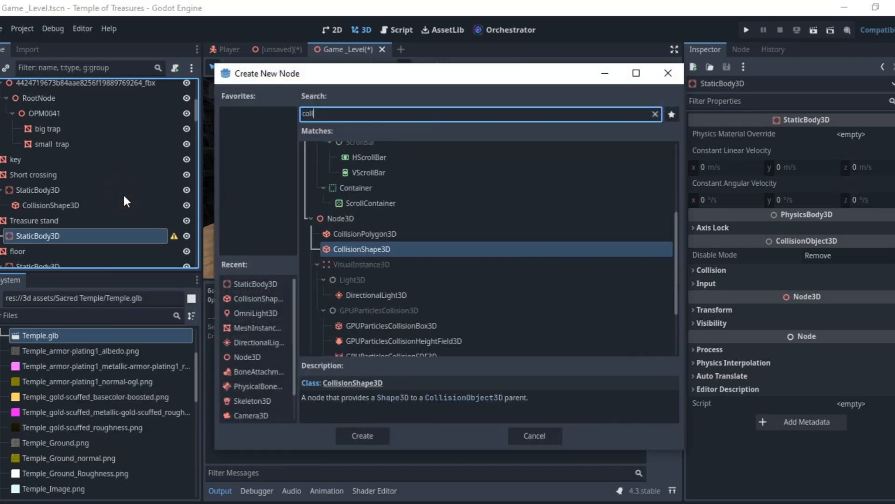
pyautogui.press('Return')
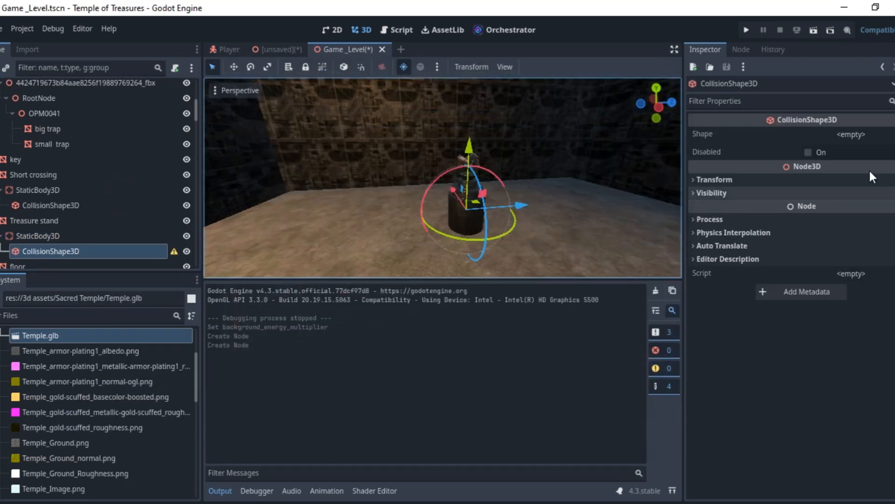
# - Assign a CapsuleShape3D to the stand's collision shape, fit it to about 1.03 radius and 4.06 height, and save the scene
pyautogui.click(851, 135)
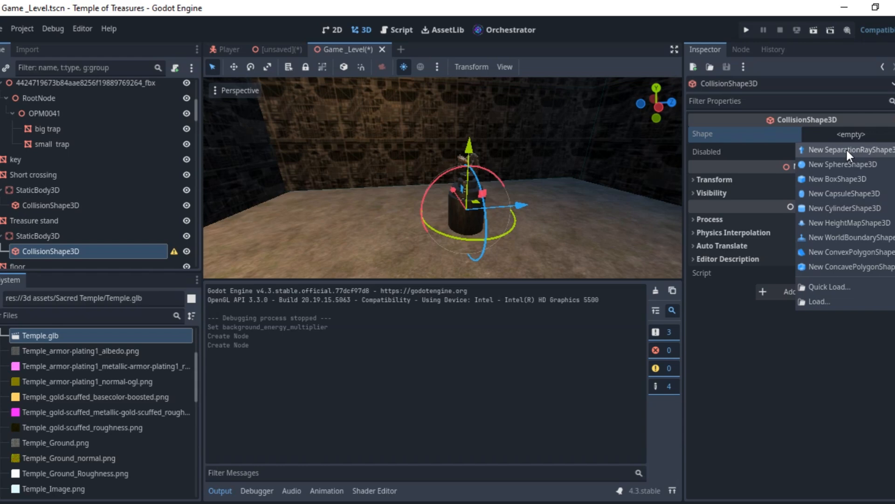
pyautogui.click(846, 195)
pyautogui.scroll(5, 579, 155)
pyautogui.scroll(-2, 580, 156)
pyautogui.moveTo(579, 157); pyautogui.dragTo(431, 203, button='middle')
pyautogui.moveTo(430, 202); pyautogui.dragTo(413, 200)
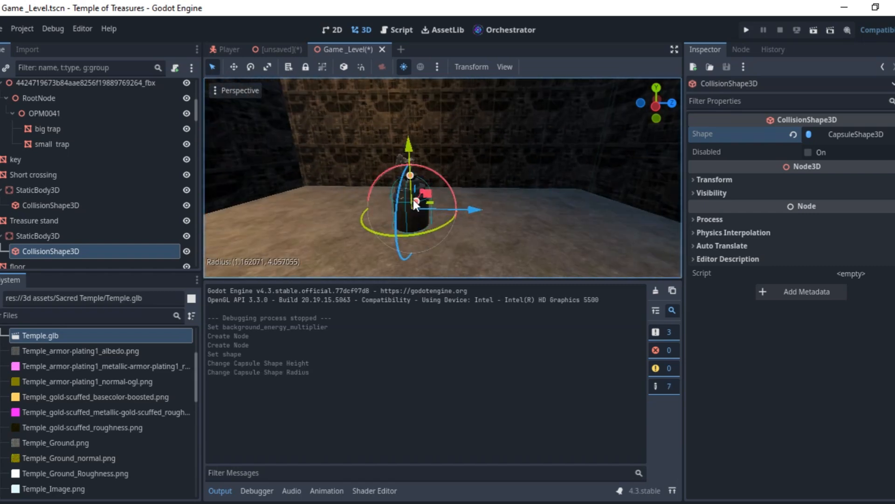
pyautogui.click(413, 200)
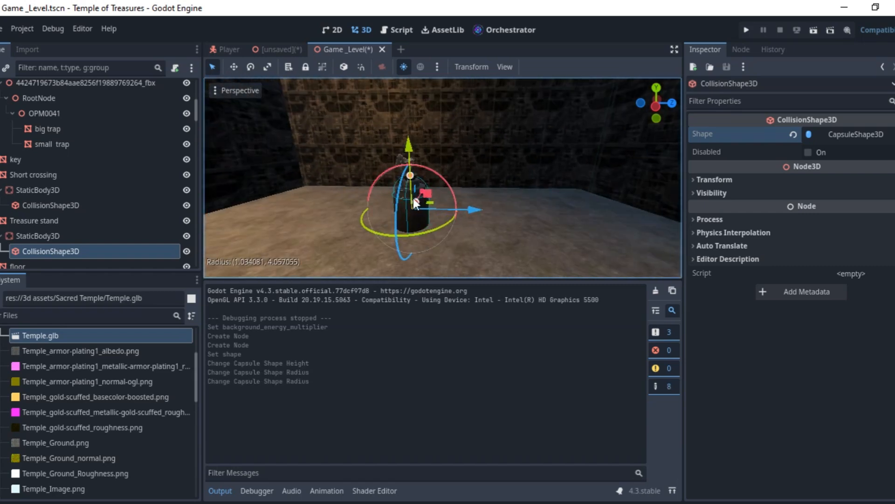
pyautogui.scroll(15, 413, 196)
pyautogui.scroll(-15, 416, 193)
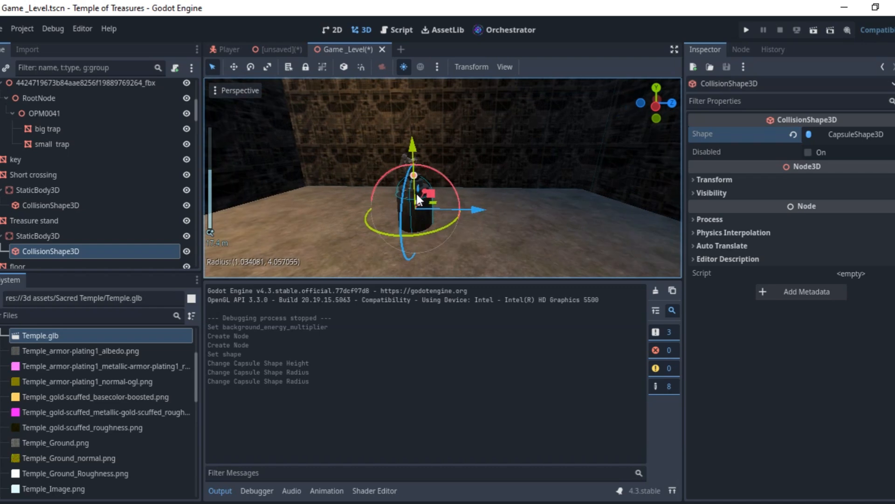
pyautogui.hotkey('ctrl', 's')
# - Check the corridor from the treasure stand back across the fire floors, save the scene again and dismiss the alert
pyautogui.scroll(-5, 458, 118)
pyautogui.scroll(-5, 516, 159)
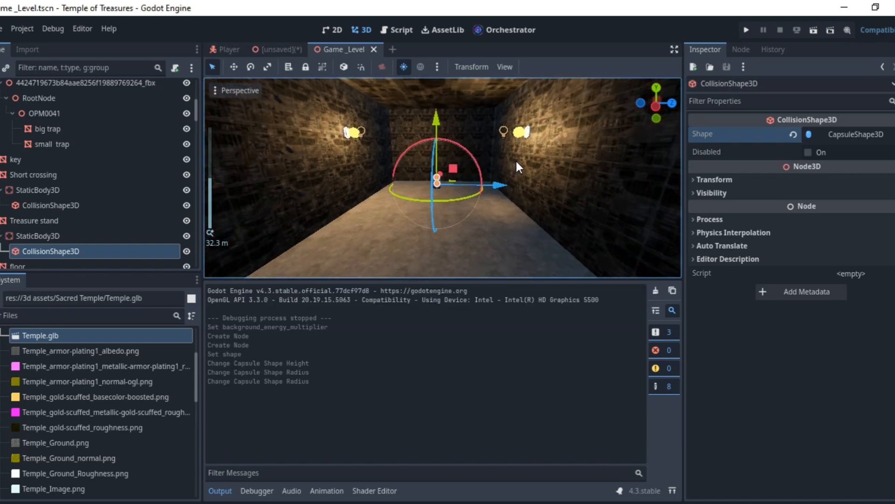
pyautogui.scroll(-2, 516, 156)
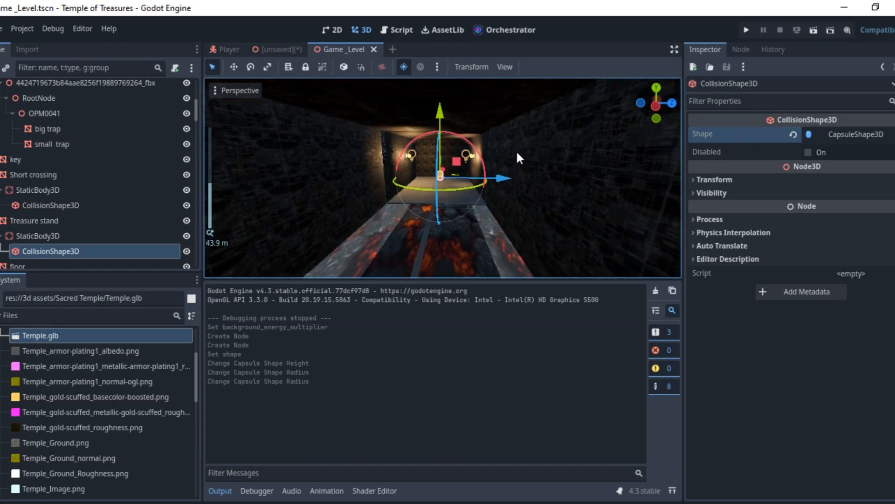
pyautogui.scroll(-4, 518, 148)
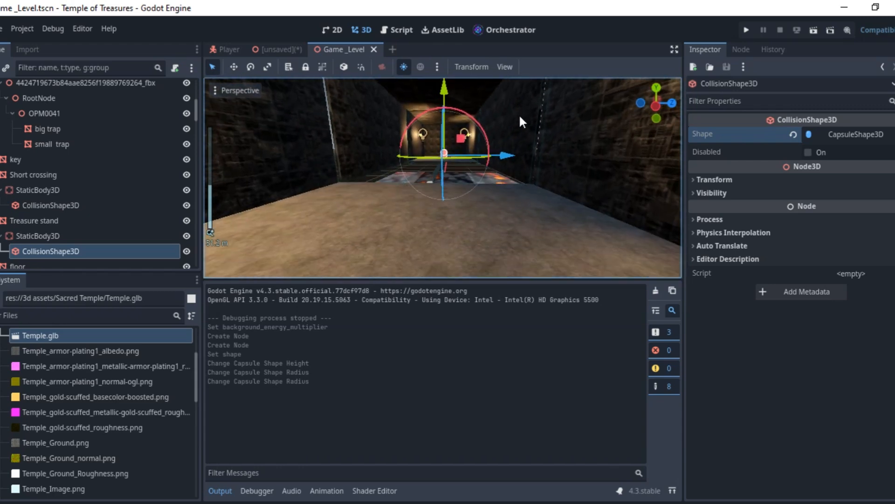
pyautogui.scroll(-4, 477, 164)
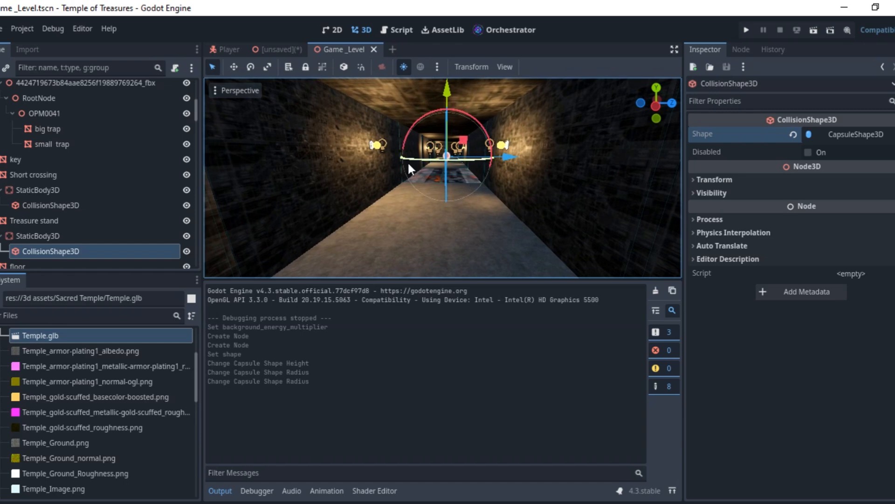
pyautogui.hotkey('ctrl', 's')
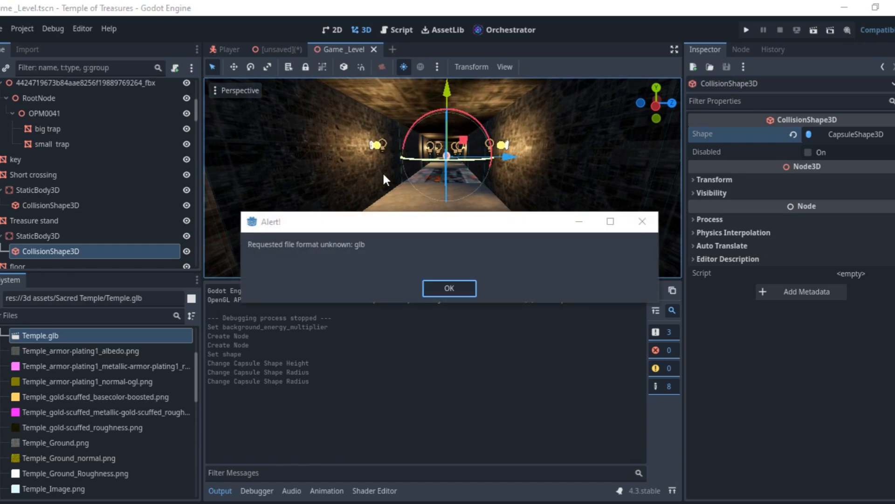
pyautogui.press('Return')
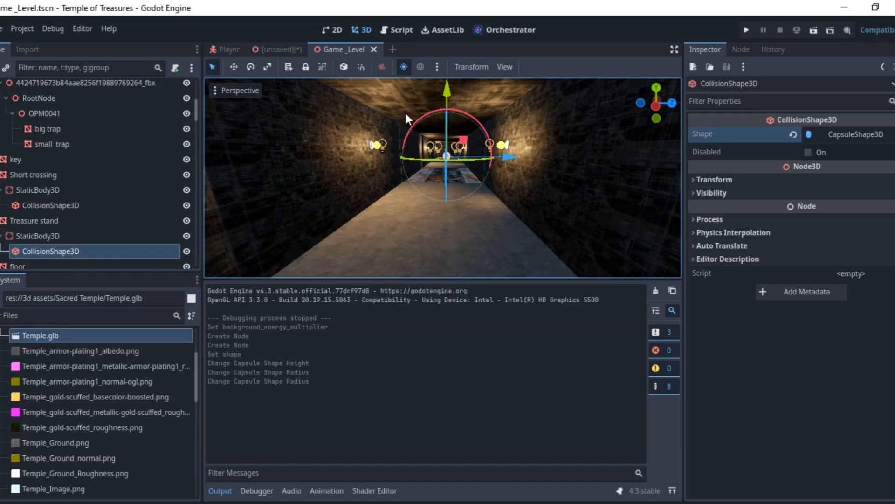
# - Select left_wall2 and examine the corridor's walls, lamps and fire floors from outside and inside
pyautogui.click(310, 185)
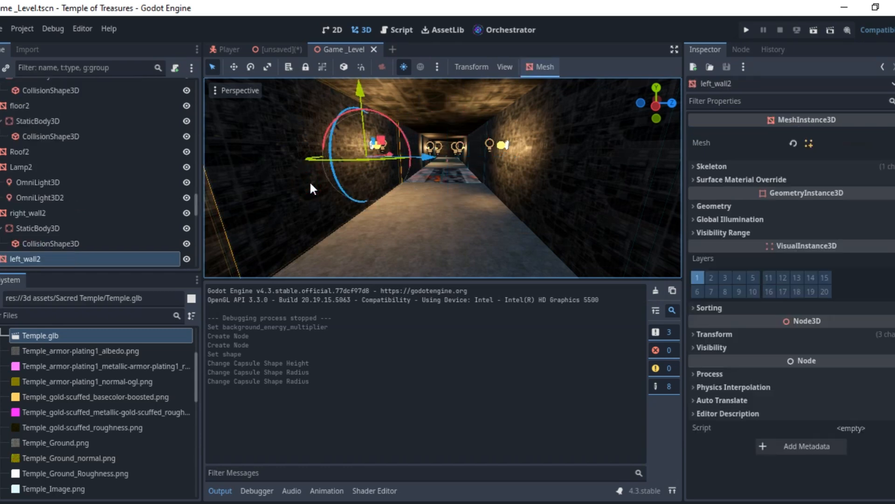
pyautogui.click(540, 67)
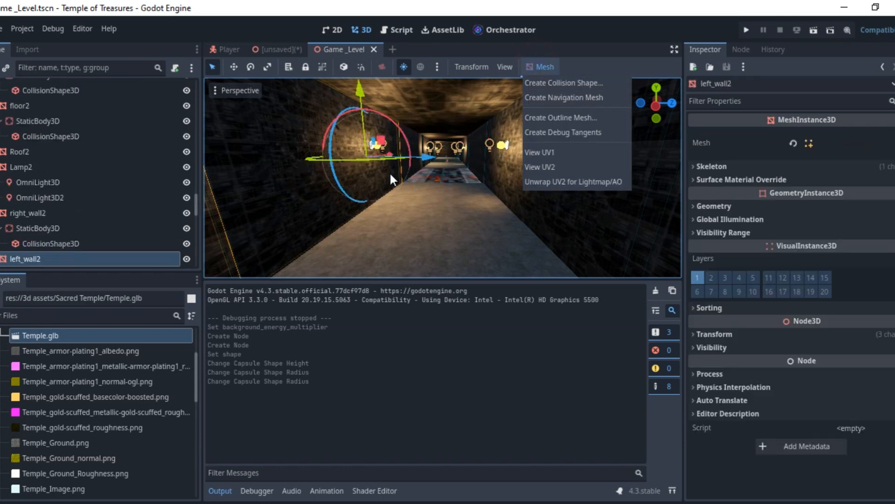
pyautogui.scroll(-5, 404, 172)
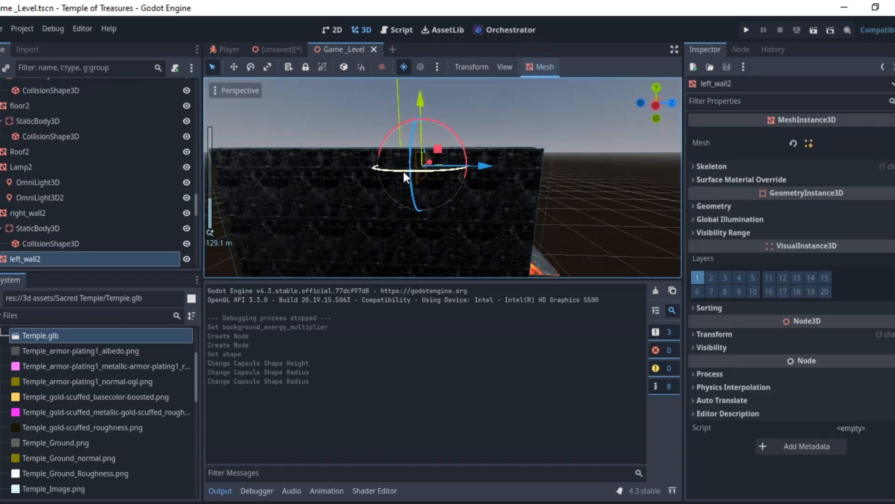
pyautogui.scroll(3, 404, 171)
pyautogui.scroll(-3, 405, 169)
pyautogui.keyDown('shift'); pyautogui.moveTo(405, 168); pyautogui.dragTo(409, 158, button='middle'); pyautogui.keyUp('shift')
pyautogui.scroll(-3, 409, 158)
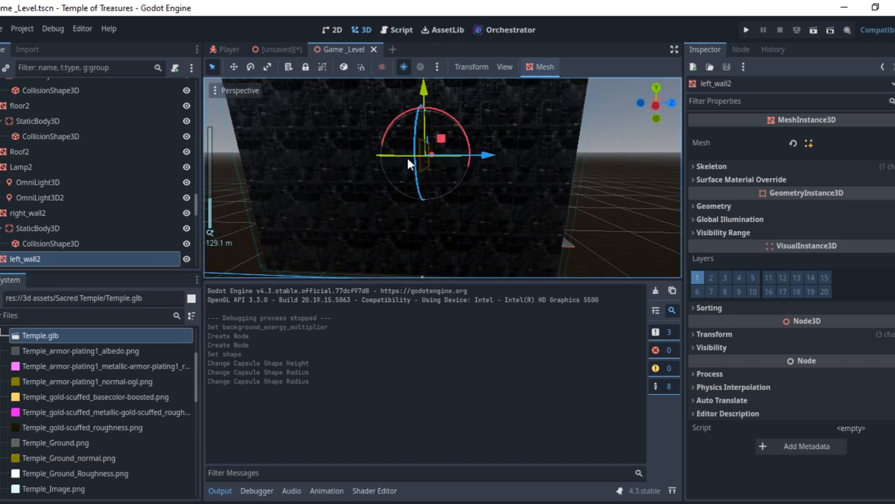
pyautogui.scroll(3, 409, 164)
pyautogui.scroll(-3, 416, 182)
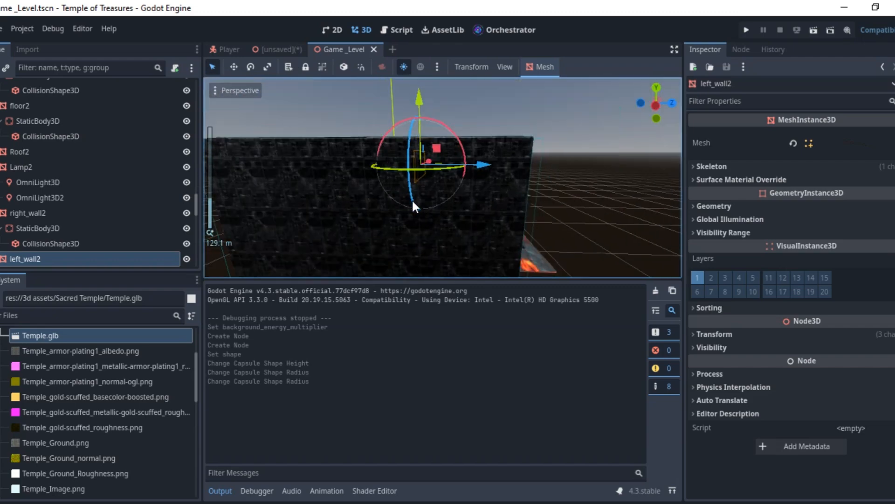
pyautogui.scroll(3, 417, 200)
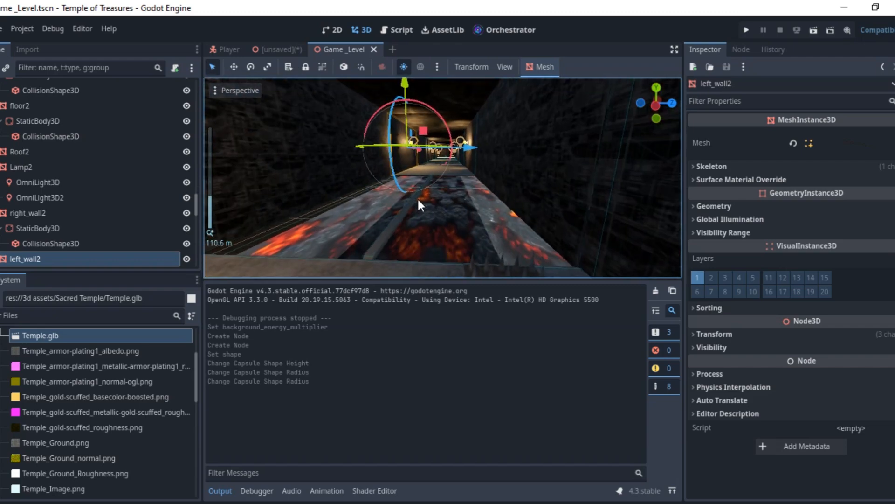
pyautogui.scroll(-3, 420, 215)
pyautogui.scroll(2, 424, 209)
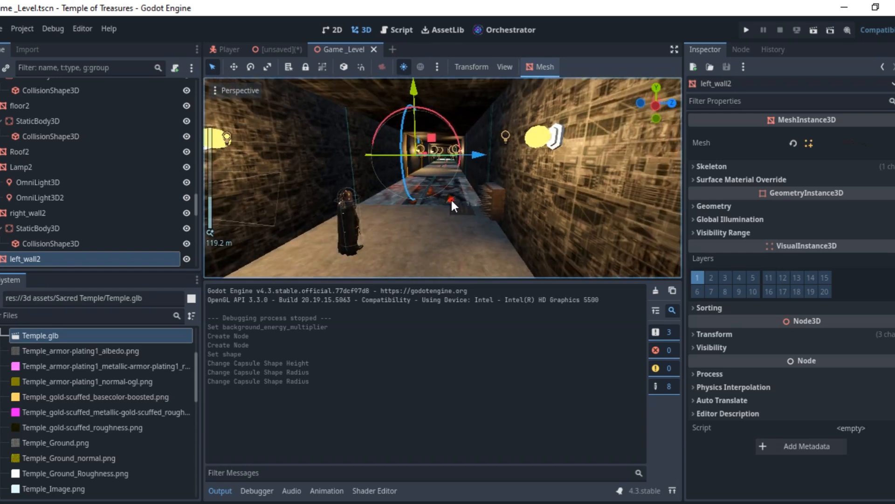
# - Slide the big trap along the Z axis across the corridor and back close to the side wall, and save the scene
pyautogui.click(451, 204)
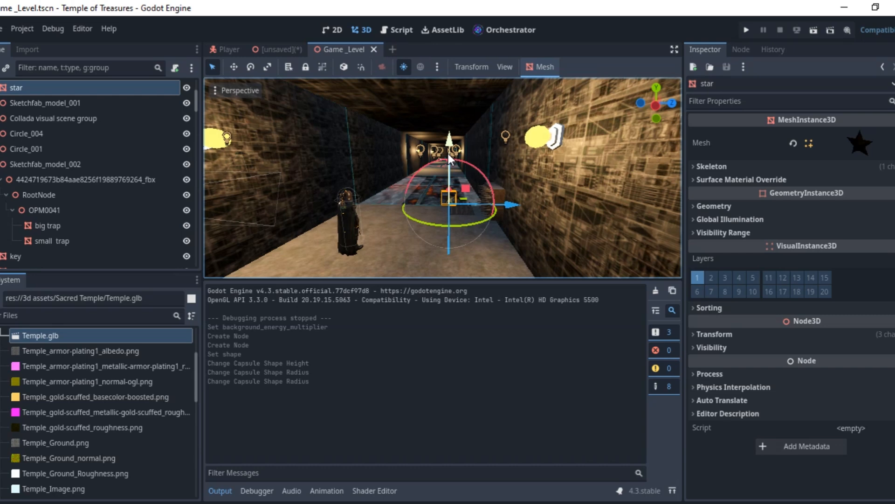
pyautogui.scroll(2, 443, 148)
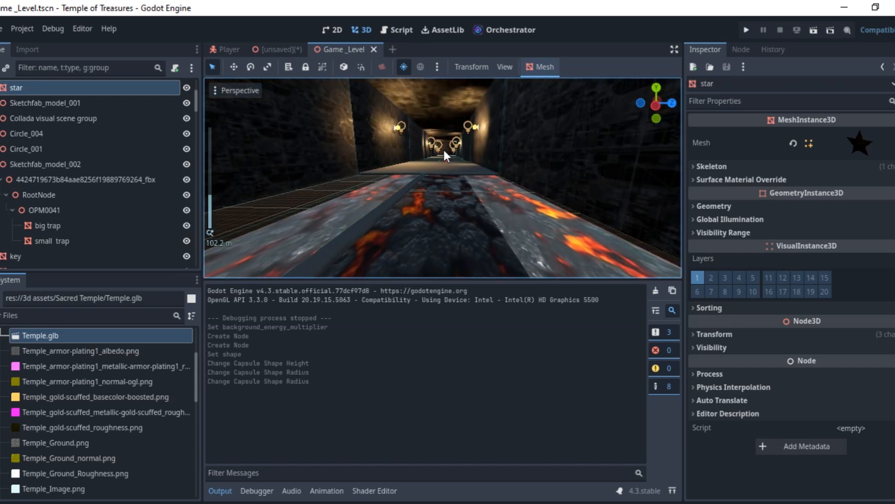
pyautogui.scroll(-2, 443, 148)
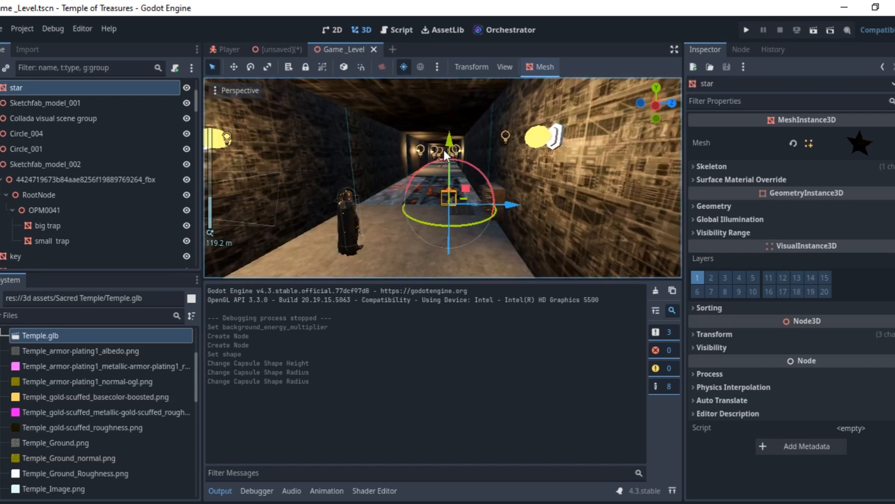
pyautogui.click(499, 190)
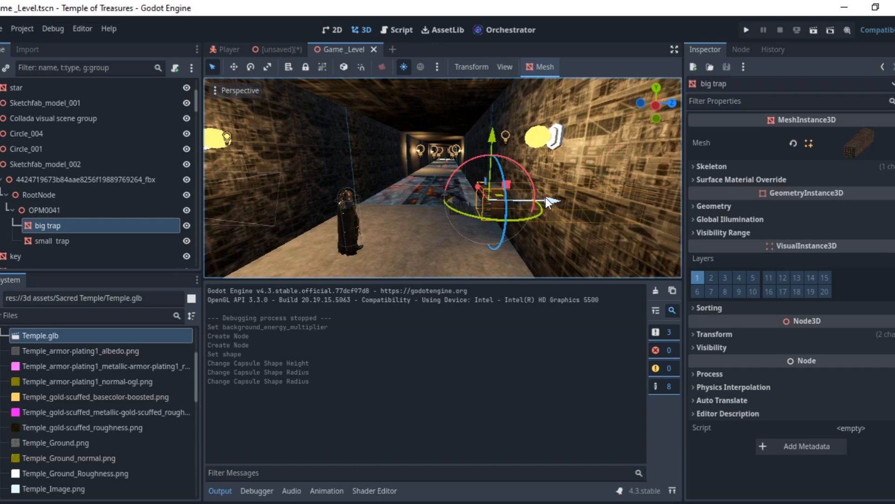
pyautogui.moveTo(511, 201); pyautogui.dragTo(488, 209)
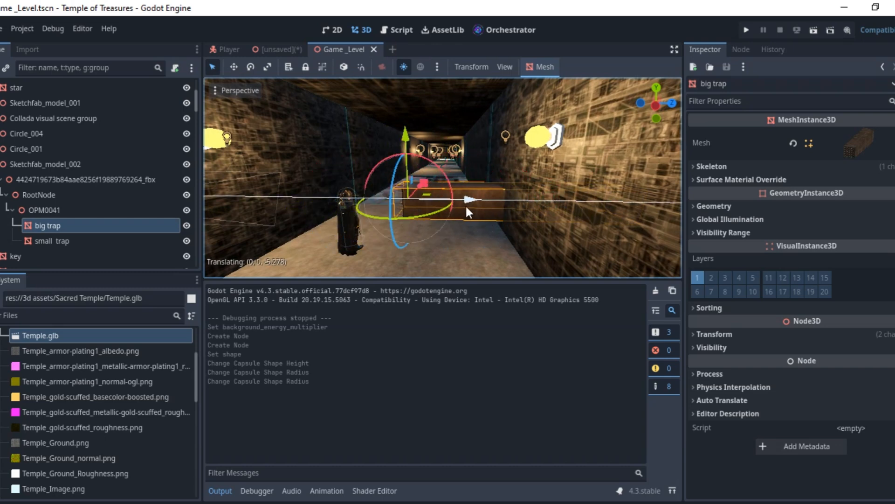
pyautogui.moveTo(543, 204); pyautogui.dragTo(542, 204)
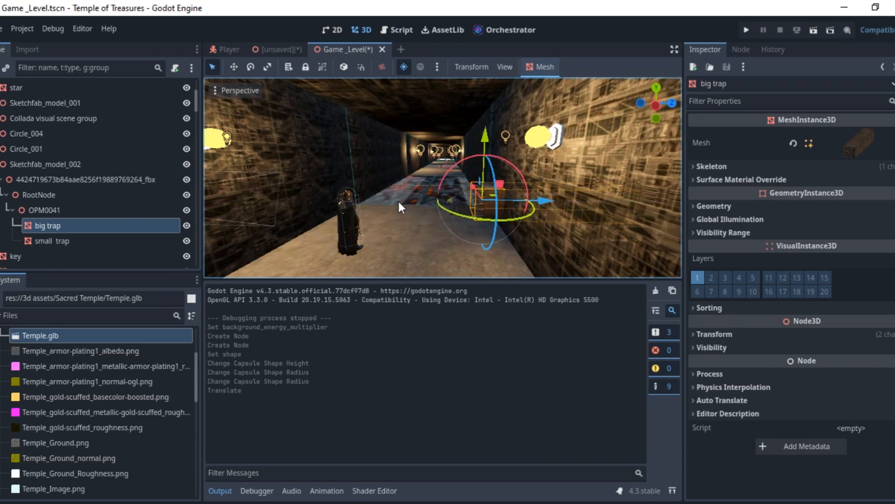
pyautogui.hotkey('ctrl', 's')
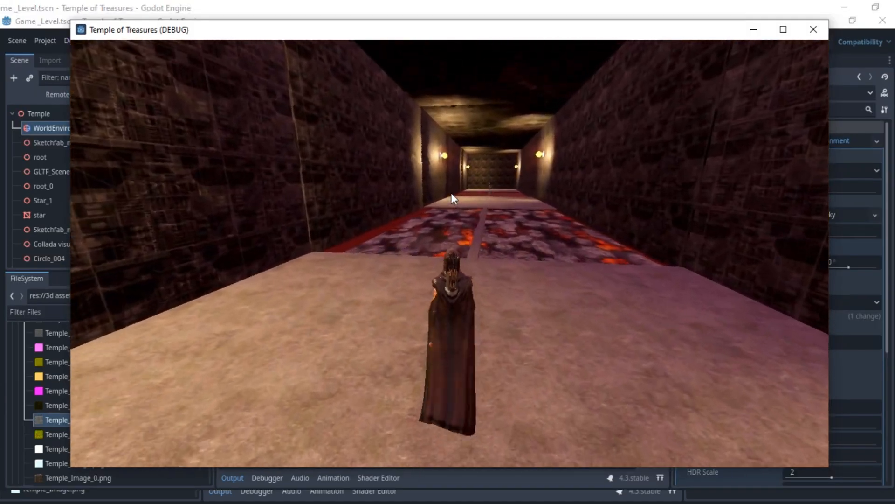
# - Playtest the corridor by walking the character along the narrow strip over the fire floor and onward to the next one
pyautogui.press('w')
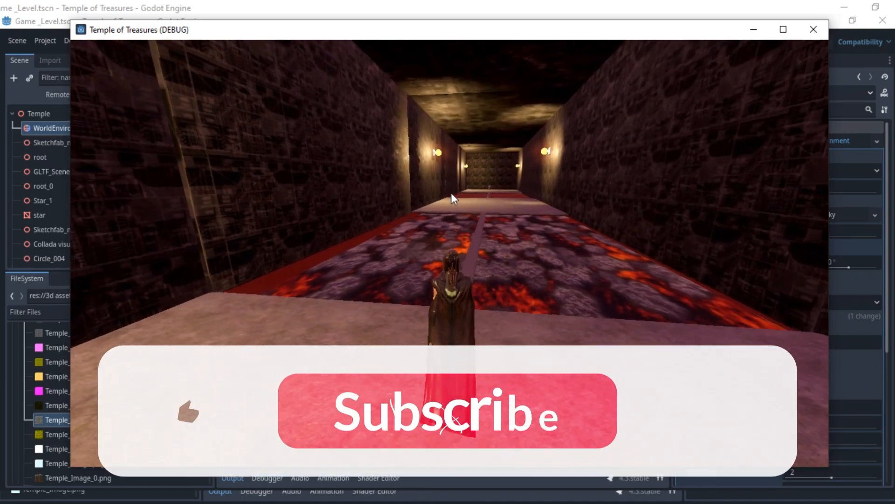
pyautogui.press('w')
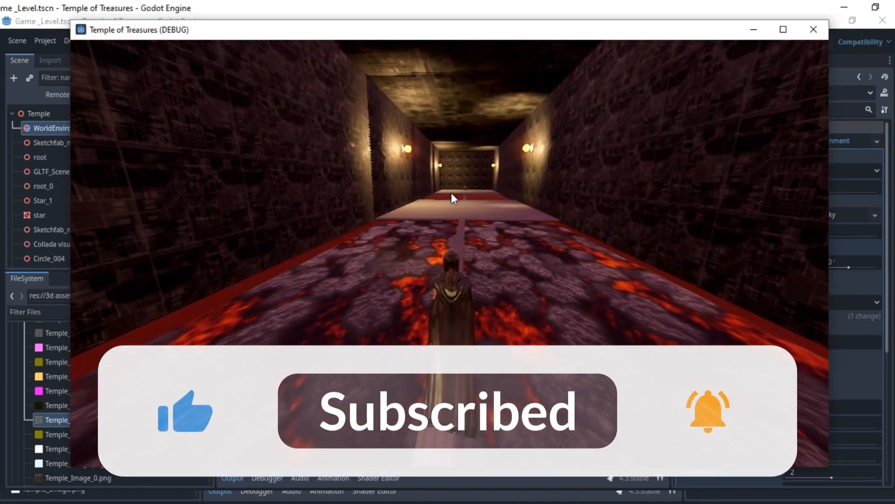
pyautogui.press('w')
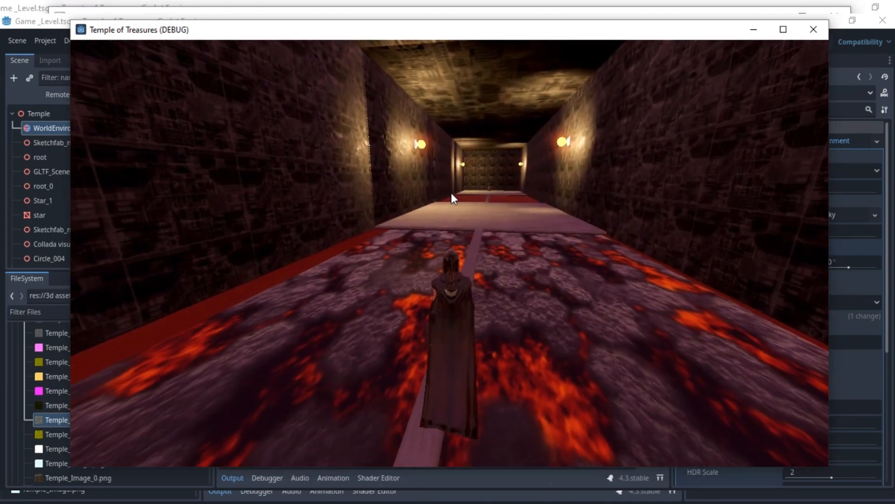
pyautogui.press('w')
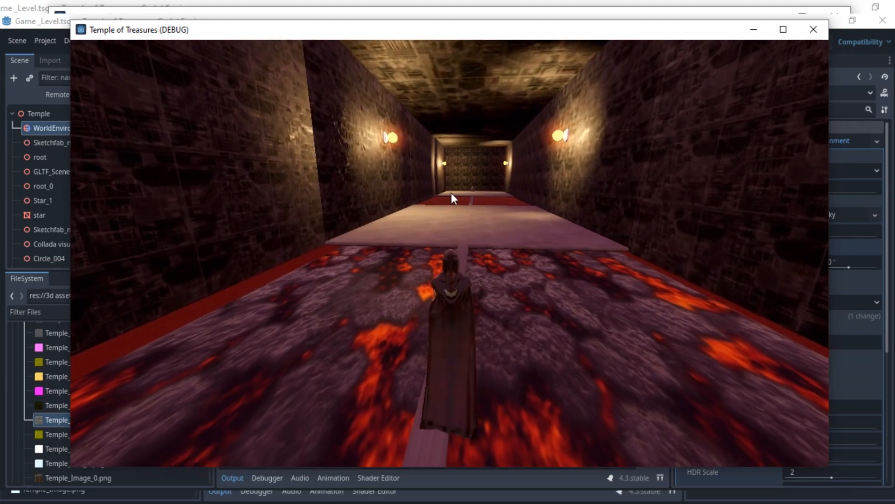
pyautogui.press('w')
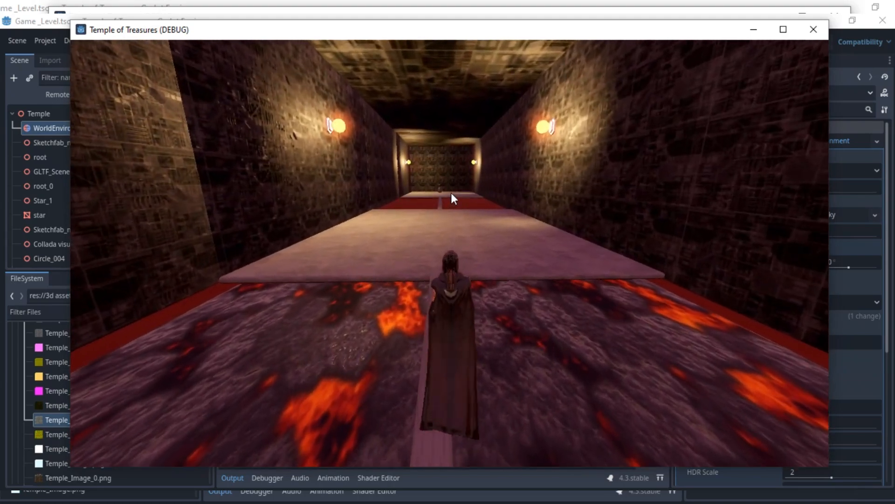
pyautogui.press('w')
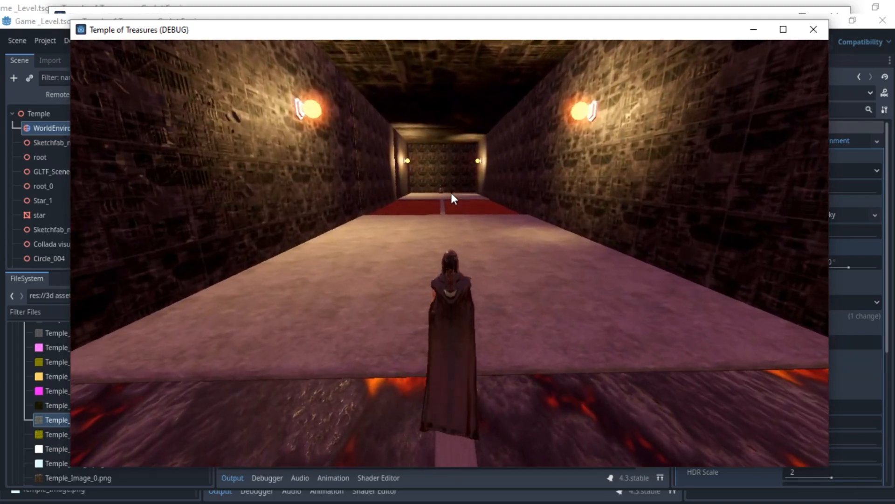
pyautogui.press('w')
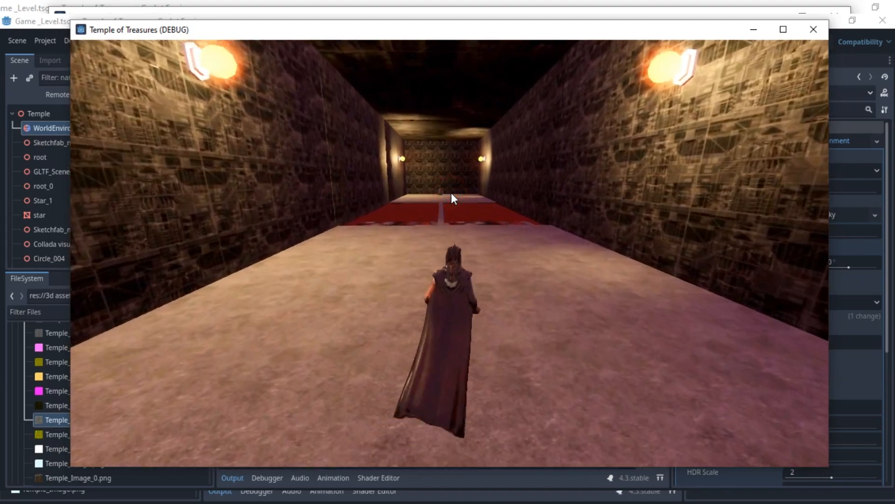
pyautogui.press('w')
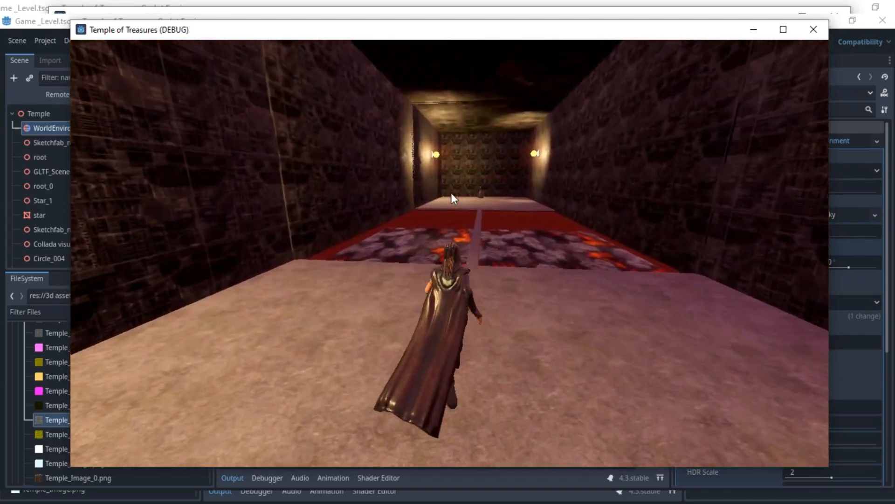